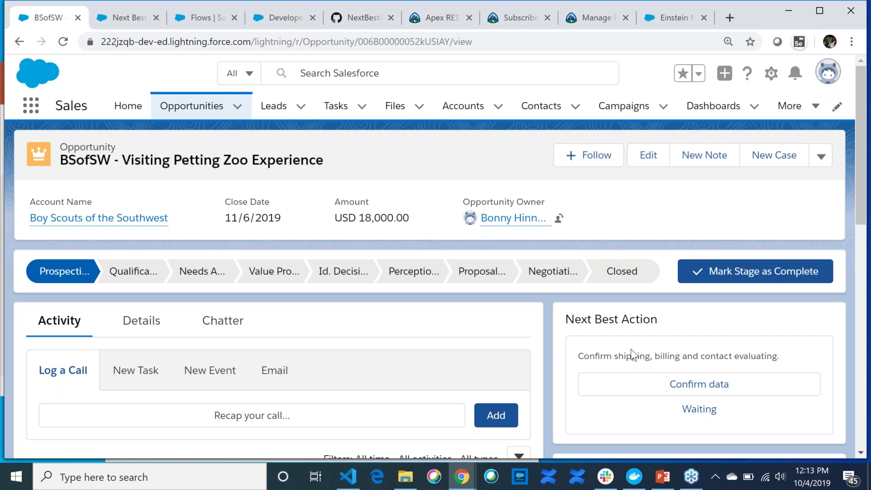
- Accept the Confirm data recommendation and confirm both the API shipping address and the recipient in the Validate Contact and Shipping flow
click(649, 393)
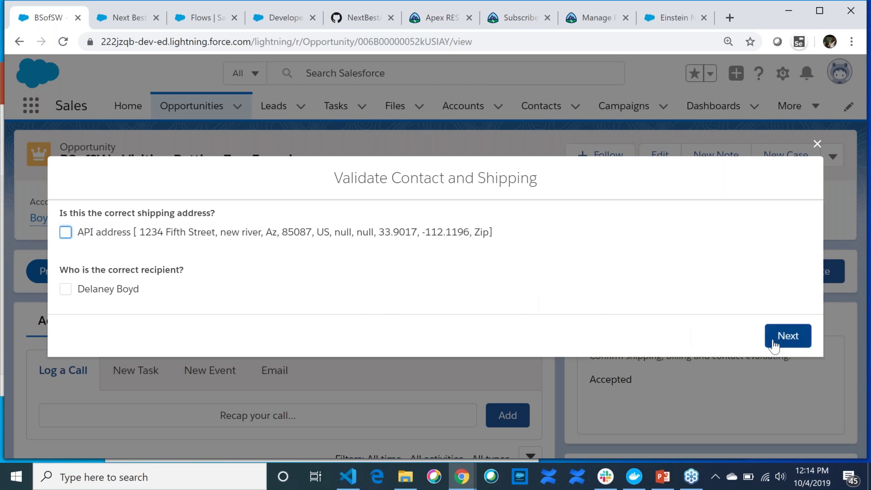
click(778, 344)
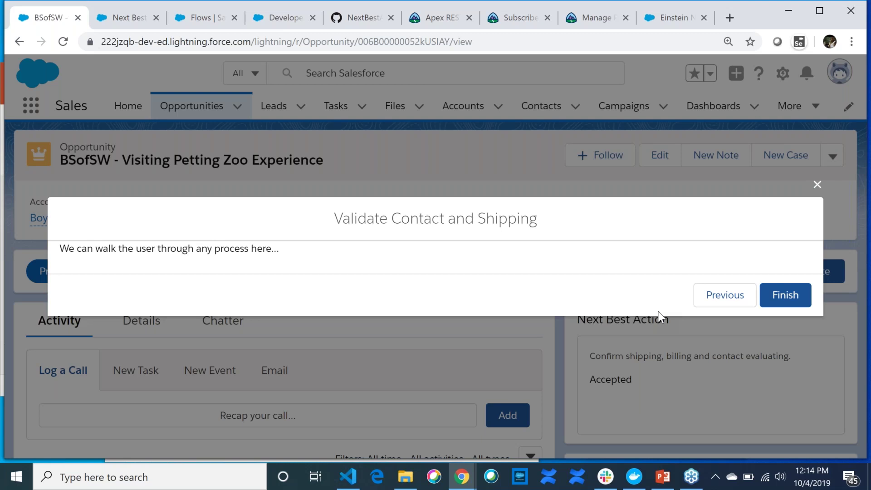
click(711, 300)
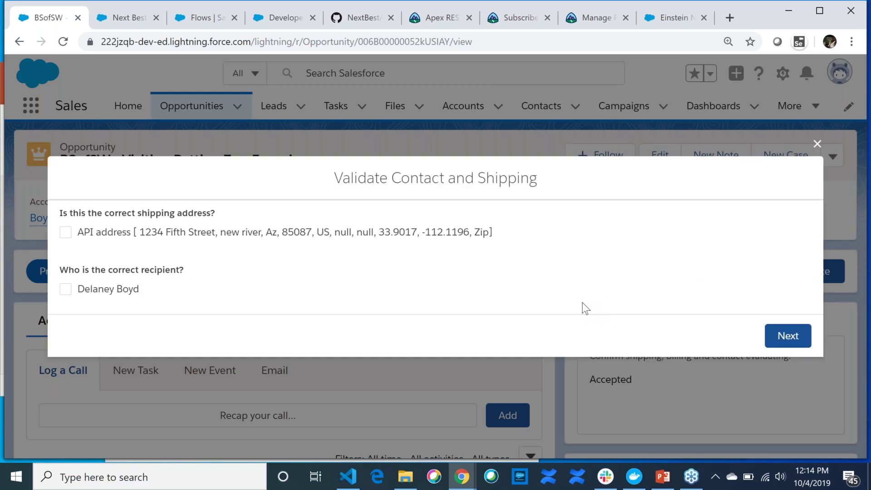
click(68, 233)
click(68, 289)
click(778, 350)
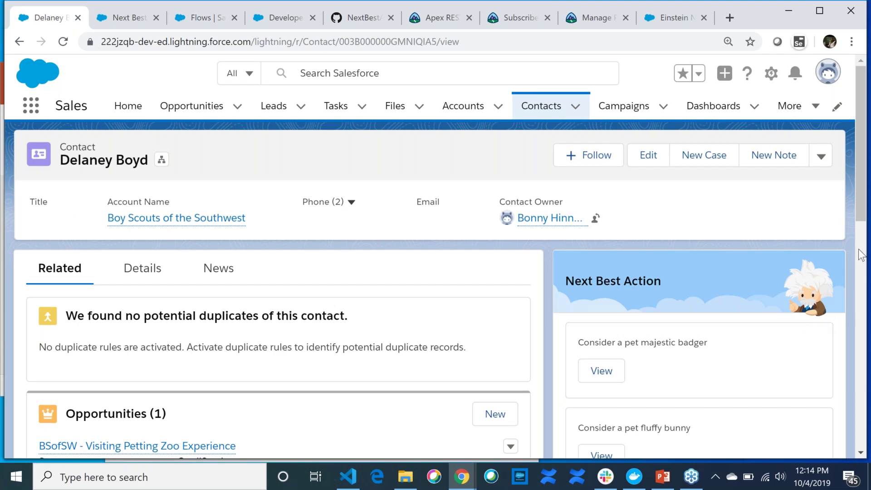
- Review the contact's pet recommendations, accept the majestic badger one and finish its APIrecommended flow
drag(862, 225, 869, 298)
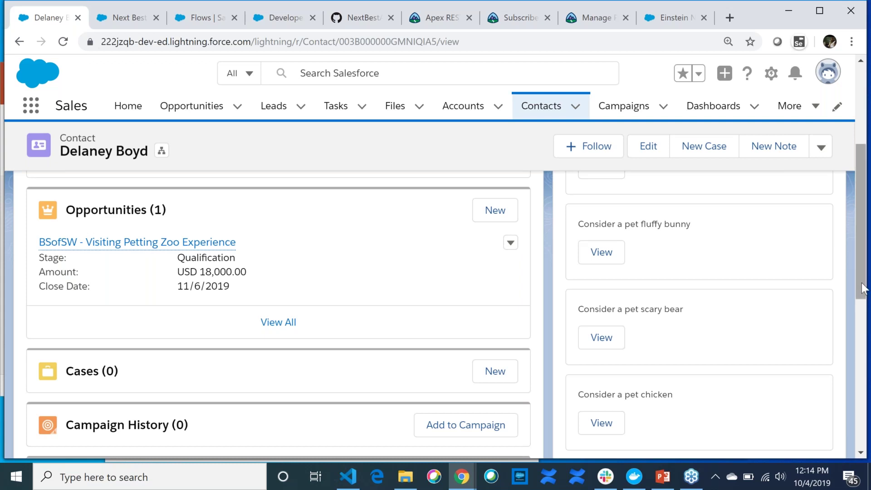
drag(861, 291, 858, 249)
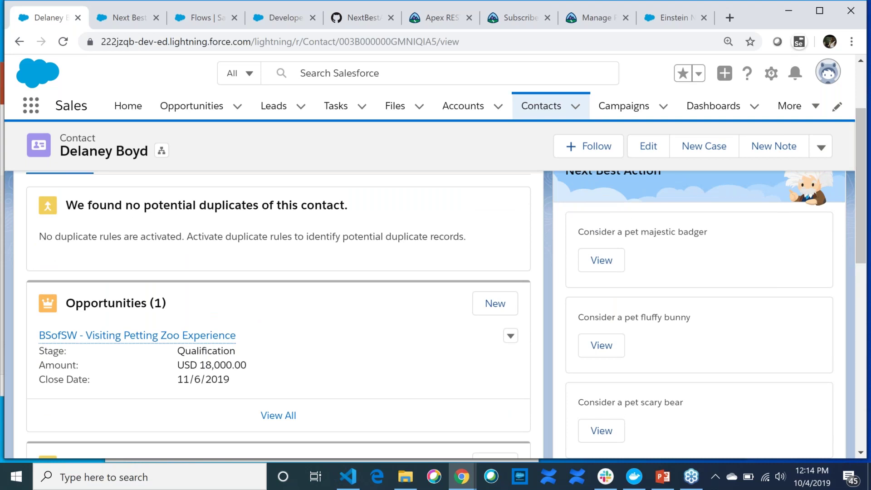
click(602, 255)
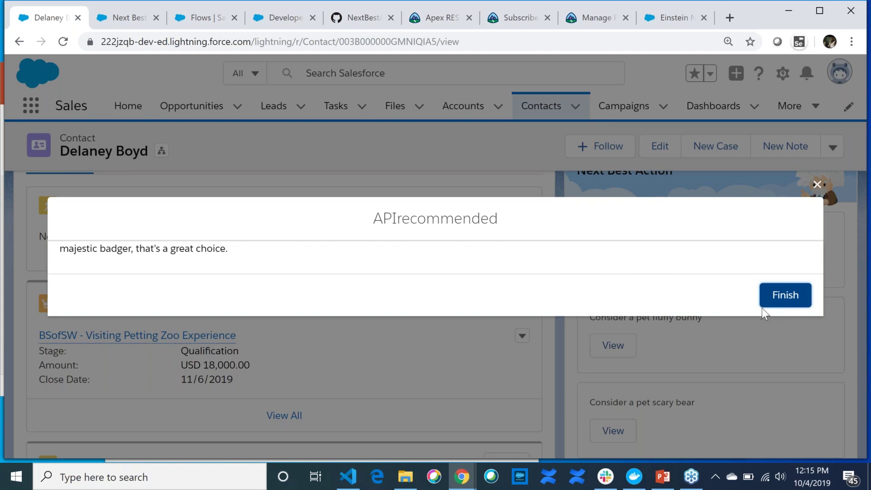
click(776, 305)
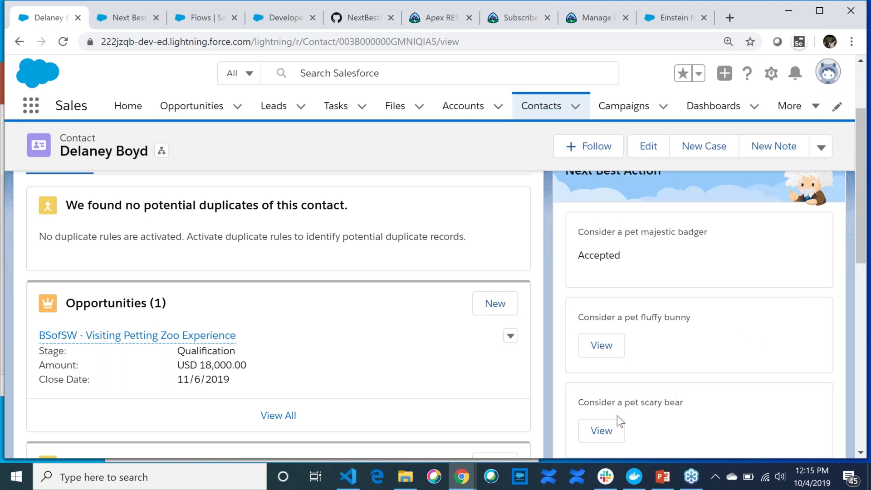
- Accept the scary bear recommendation, log in to Bear Watch with the Salesforce account and broadcast a bear warning
click(597, 436)
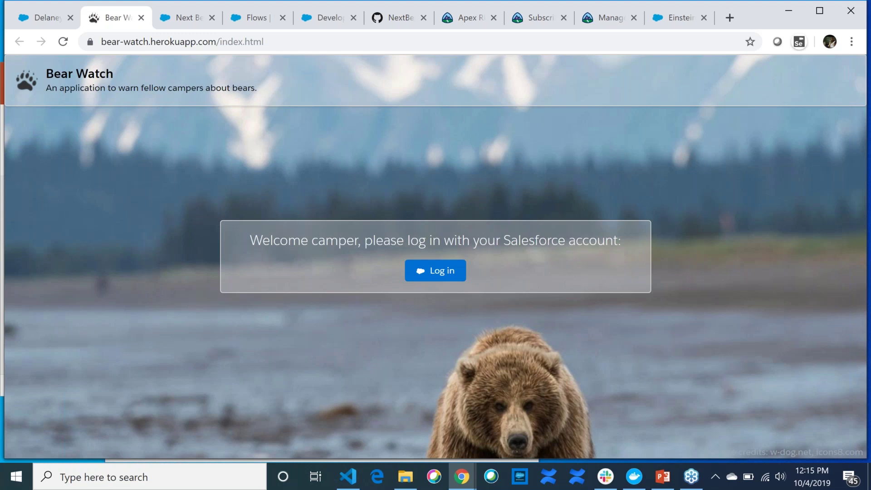
click(439, 274)
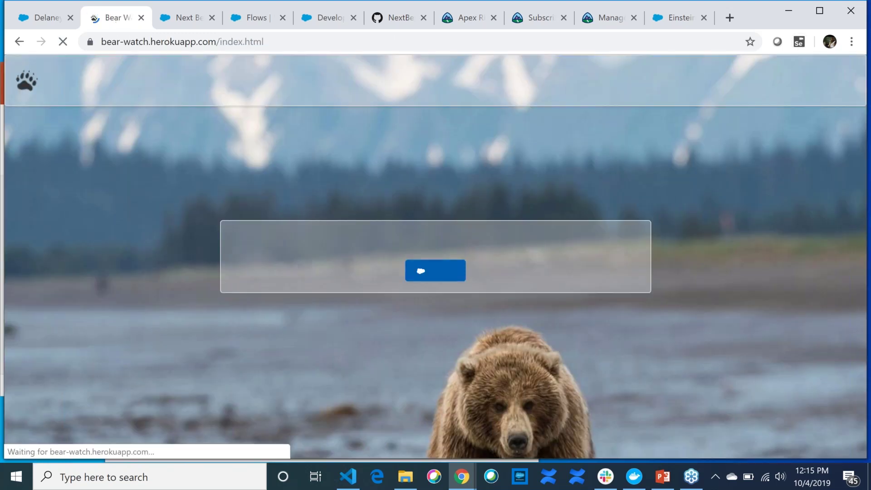
click(436, 270)
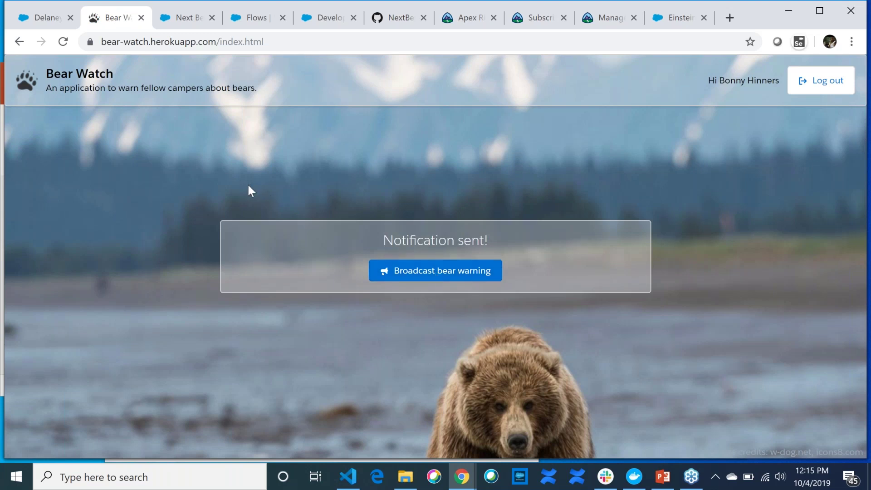
- Return to the Salesforce contact to review its remaining recommendations, and open the BSofSW - Visiting Petting Zoo Experience opportunity
click(36, 13)
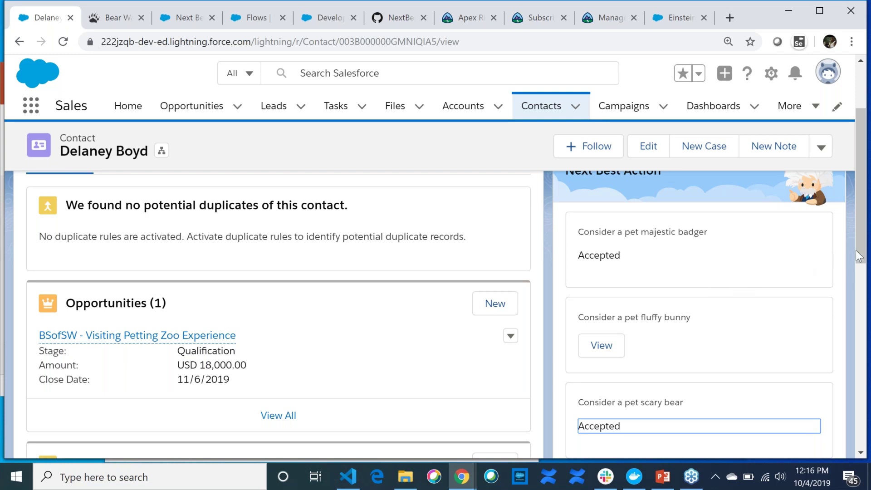
drag(862, 256, 862, 299)
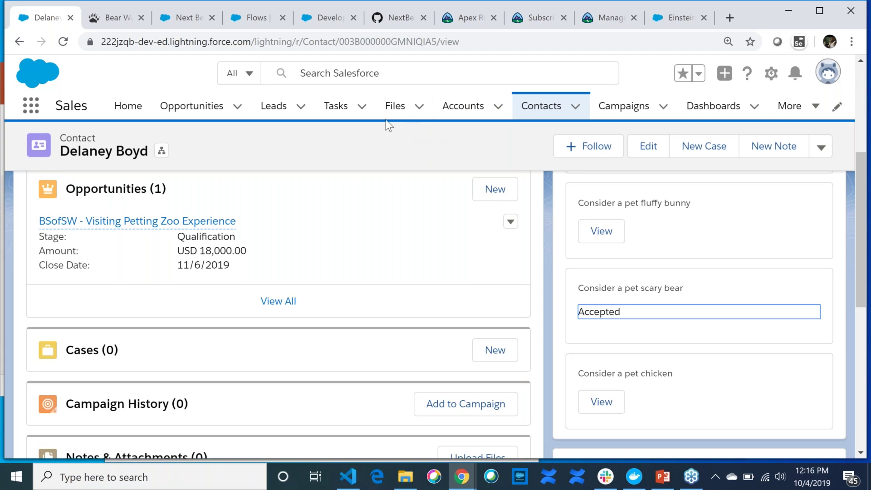
click(192, 108)
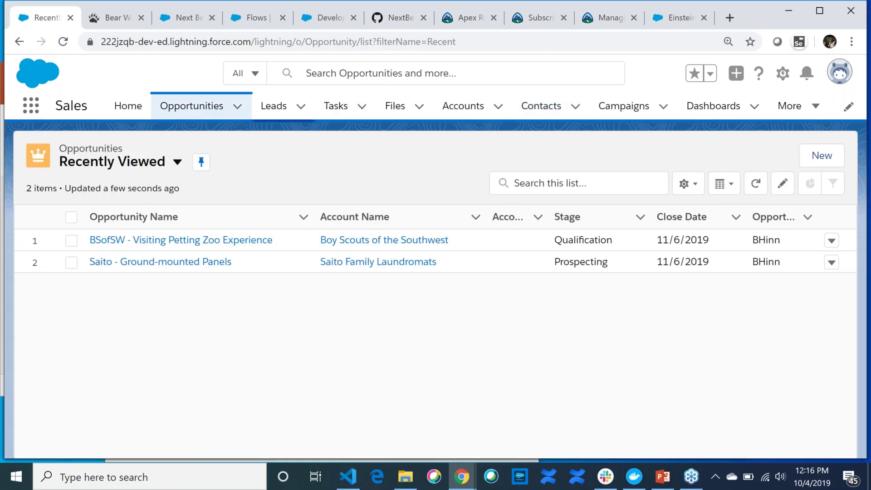
click(197, 234)
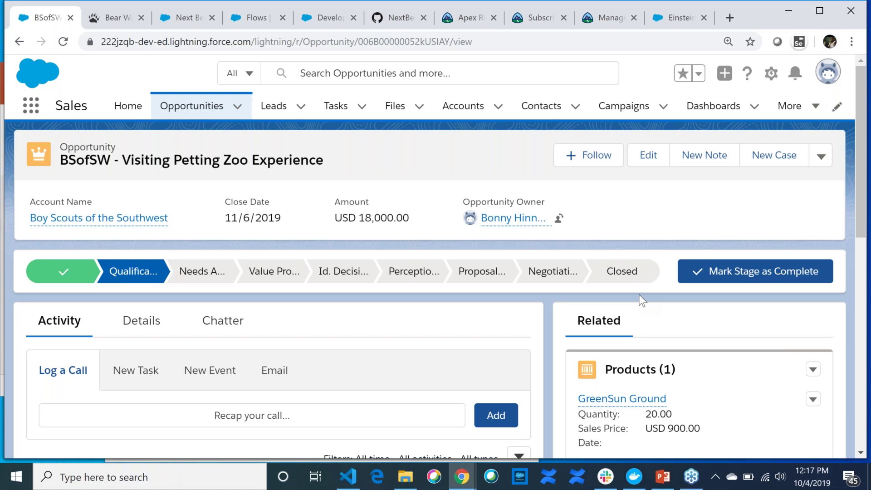
- Open the opportunity's record page for editing and review the Confirm data Next Best Action component's properties through its visibility filter
click(771, 73)
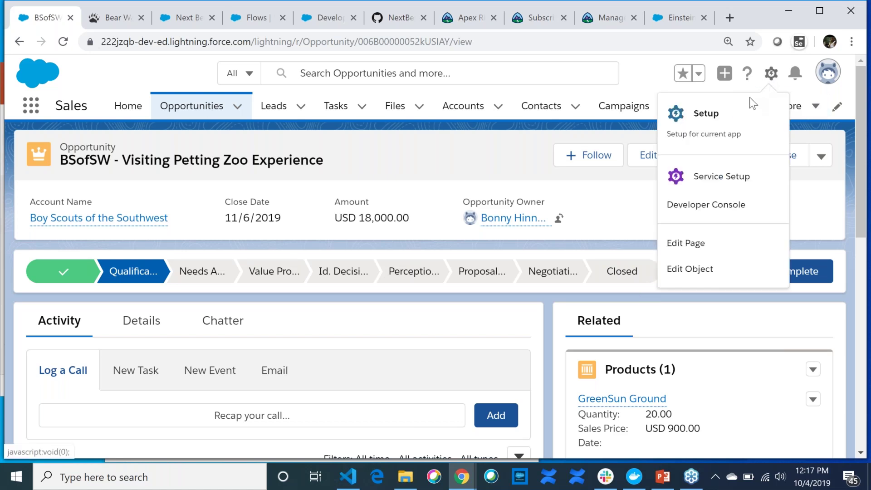
click(704, 245)
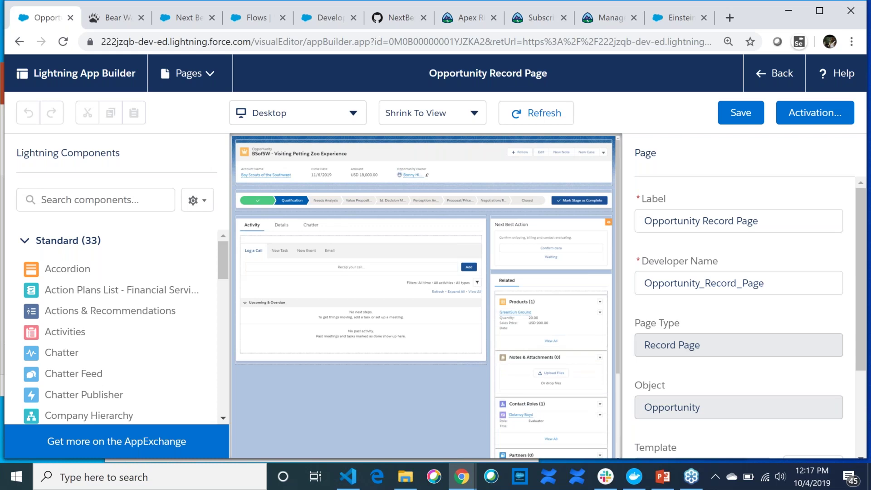
click(575, 238)
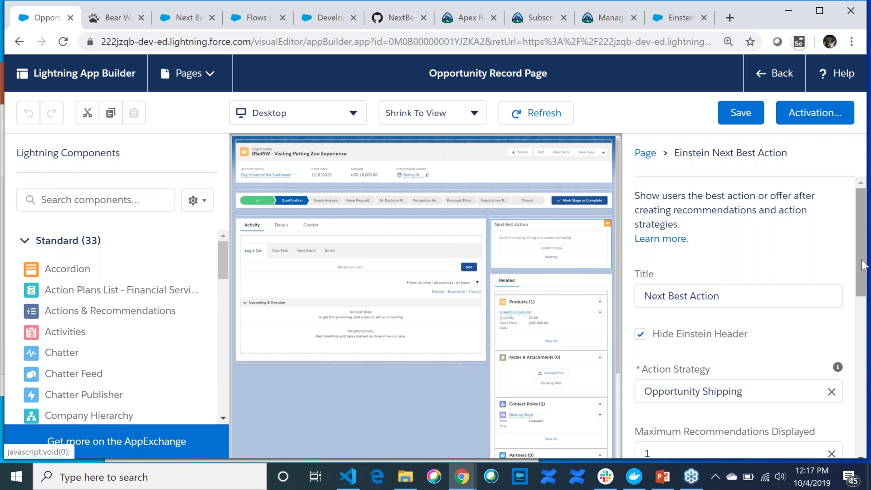
drag(864, 266, 863, 425)
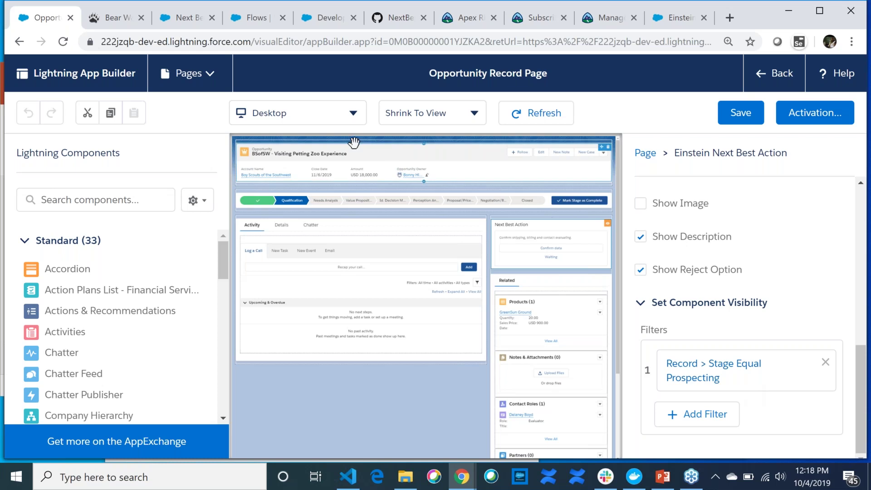
- Open the Validate Contact and Shipping flow from the Flows list and examine its sequence of elements
click(247, 11)
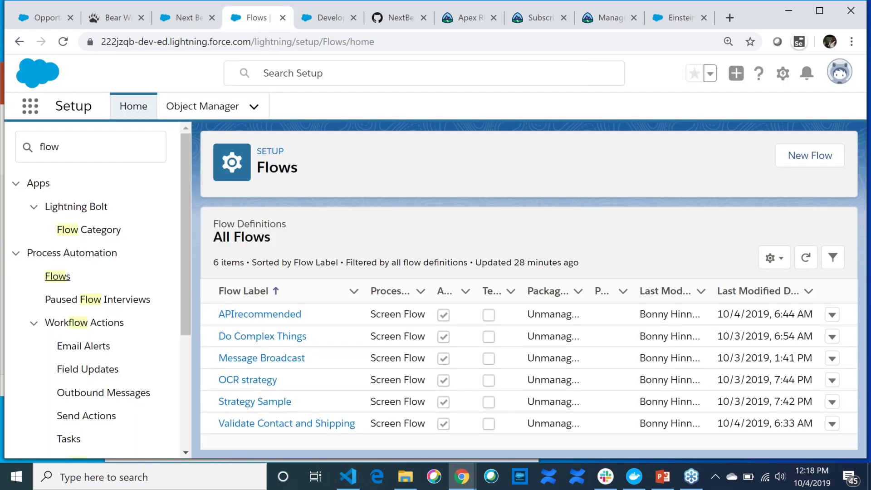
click(298, 423)
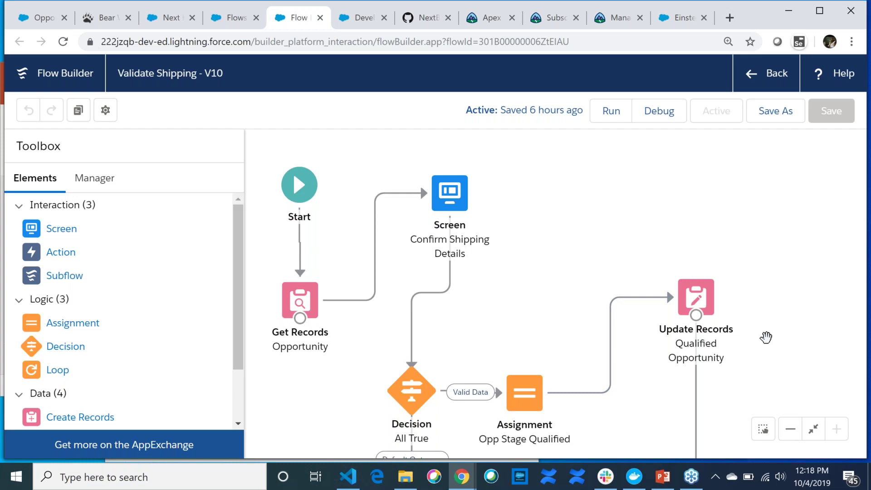
drag(768, 311, 771, 245)
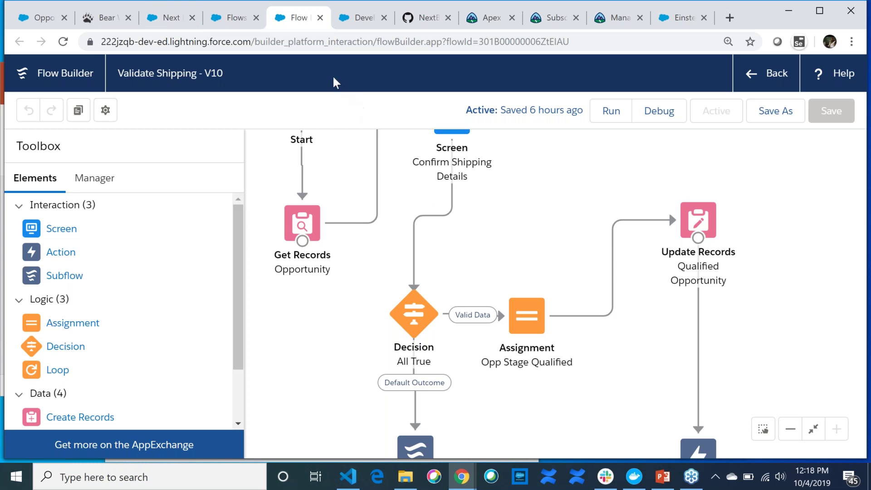
- In the Opportunity Record Page editor, move the Confirm data Next Best Action component below Activity and the Get OCR Data one above Related
click(44, 18)
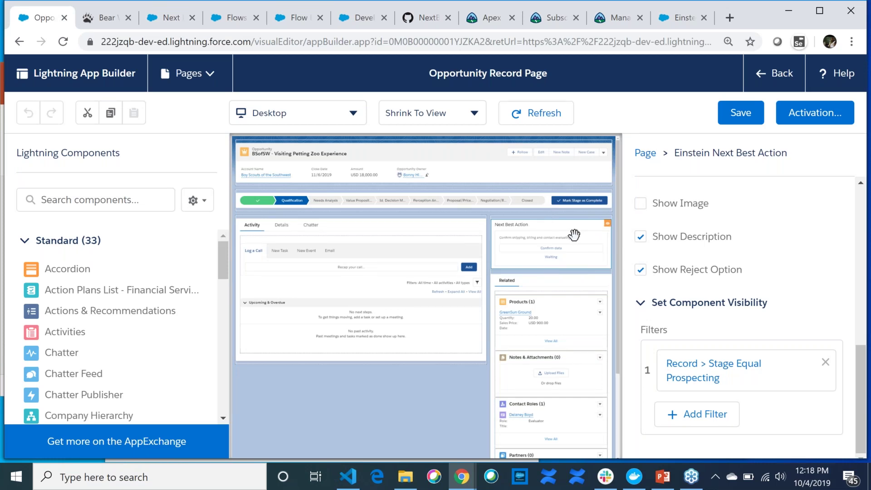
drag(509, 321, 323, 362)
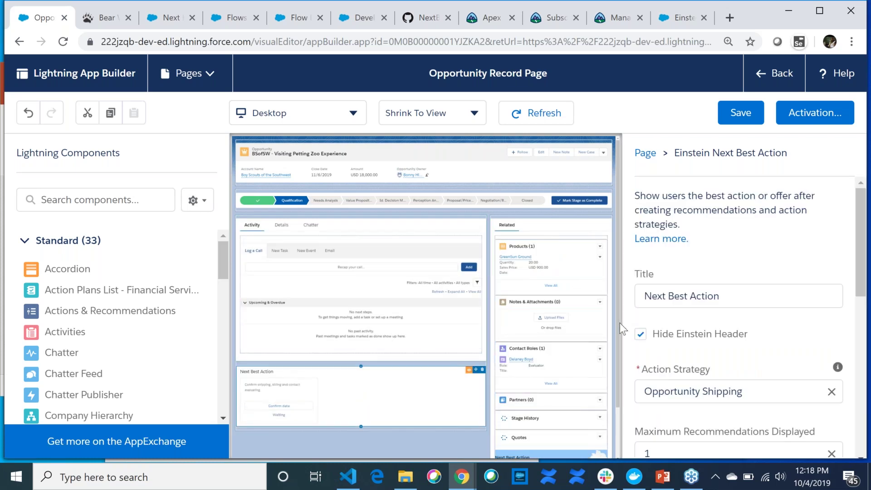
drag(619, 317, 614, 448)
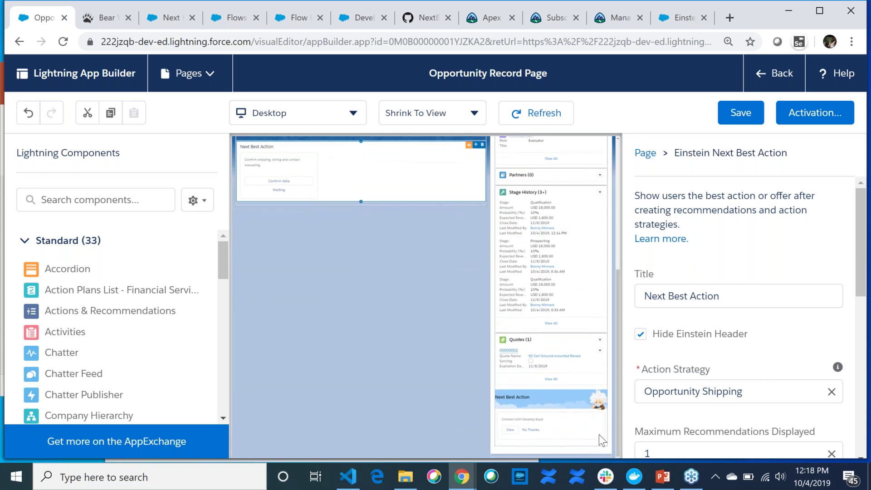
drag(580, 408, 578, 97)
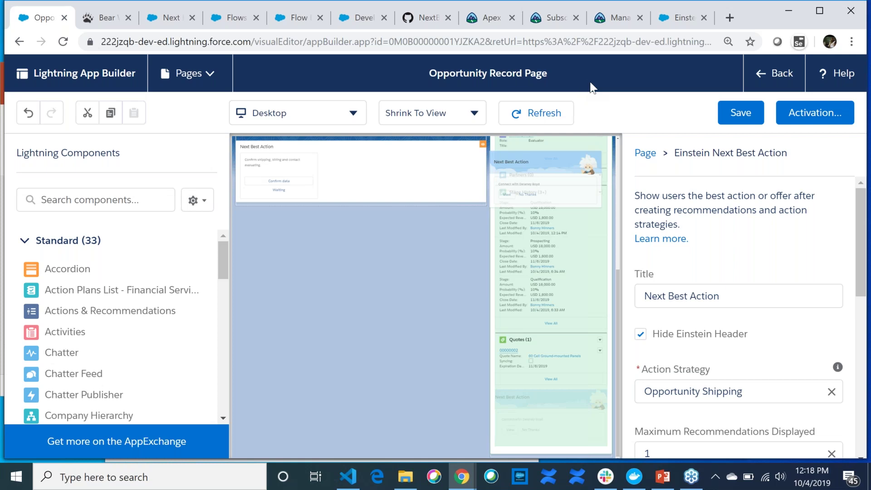
drag(618, 146, 590, 125)
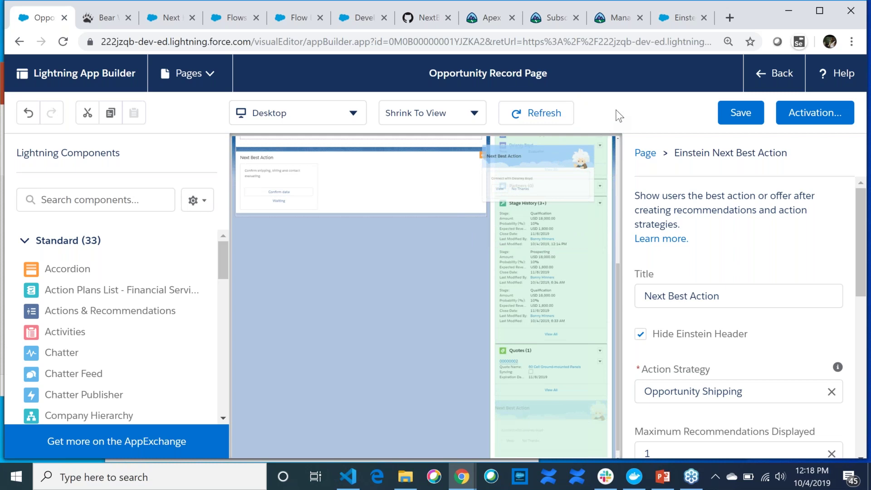
drag(598, 137, 562, 156)
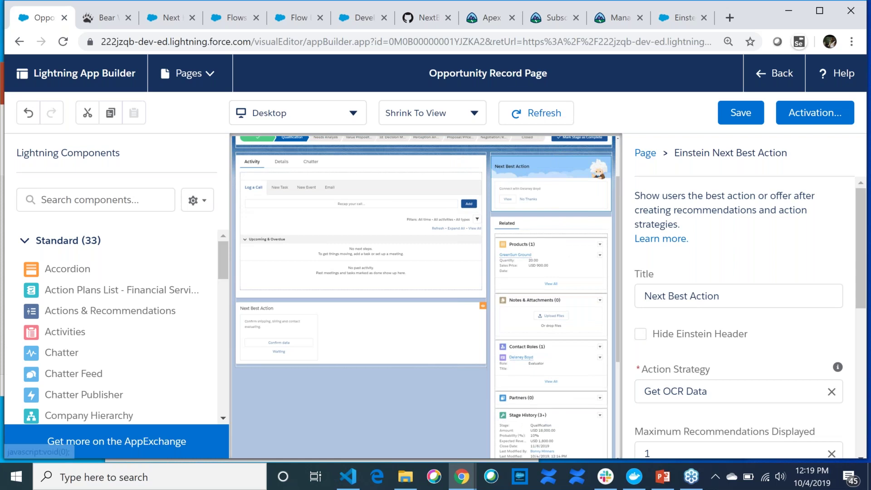
- Review the Get OCR Data component's properties and visibility filters, save the Opportunity Record Page and return to the opportunity record
scroll(865, 363, down, 4)
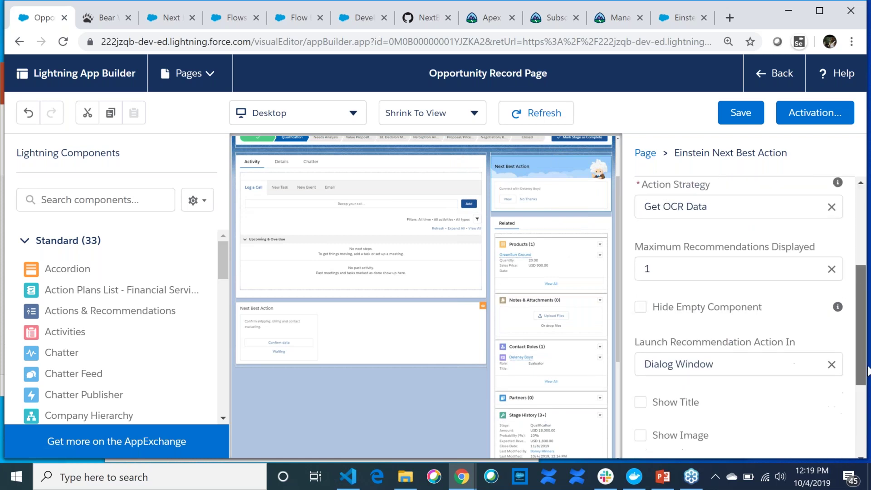
scroll(864, 370, down, 4)
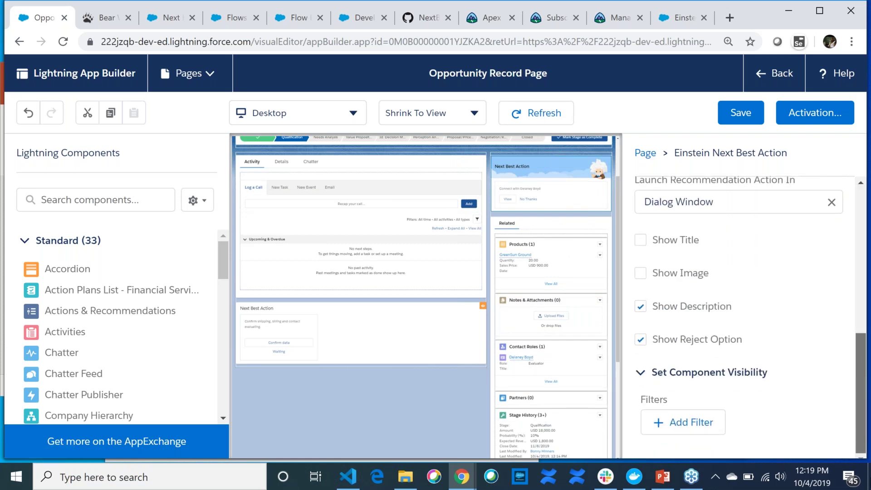
scroll(740, 318, up, 6)
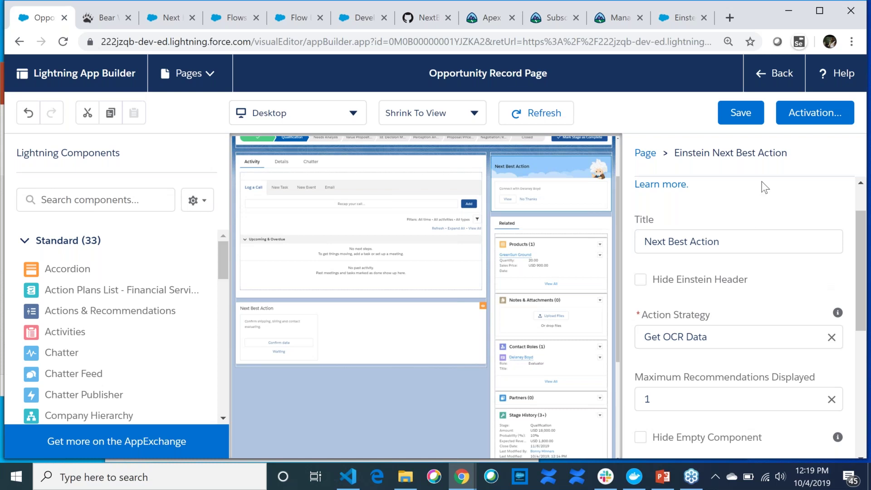
click(745, 111)
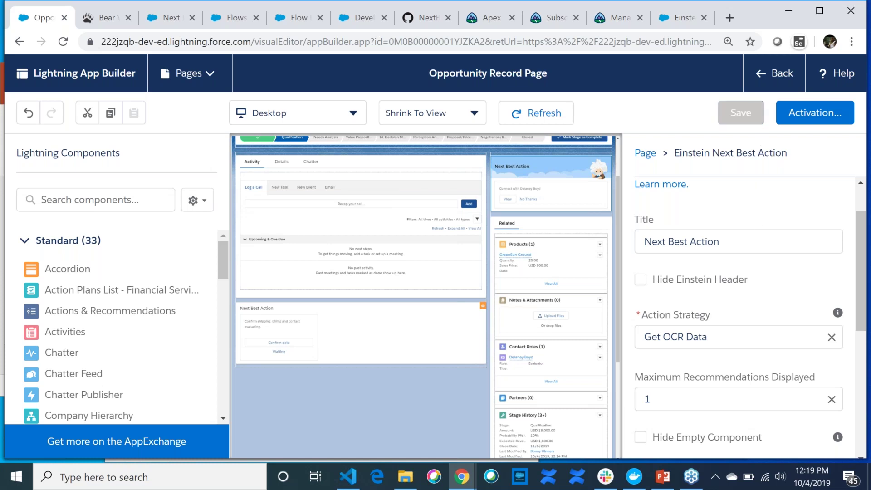
click(758, 76)
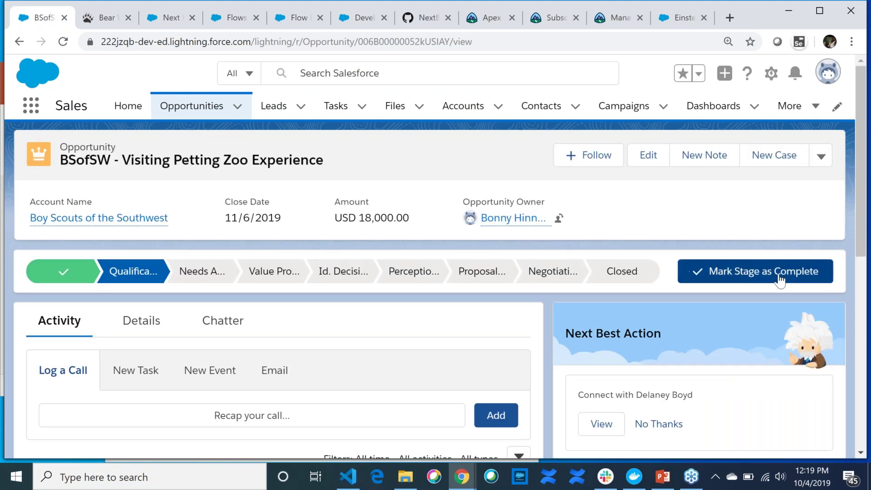
- Set the opportunity's current stage back to Prospecting
drag(855, 255, 860, 270)
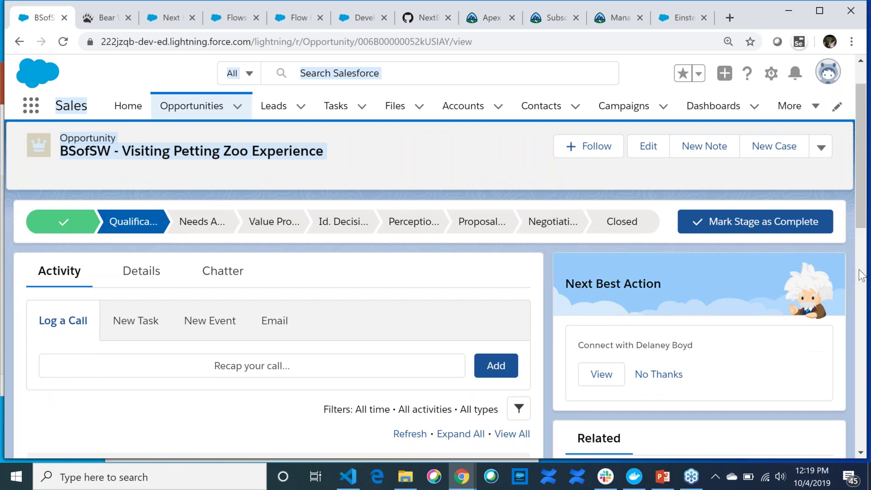
click(77, 224)
click(745, 222)
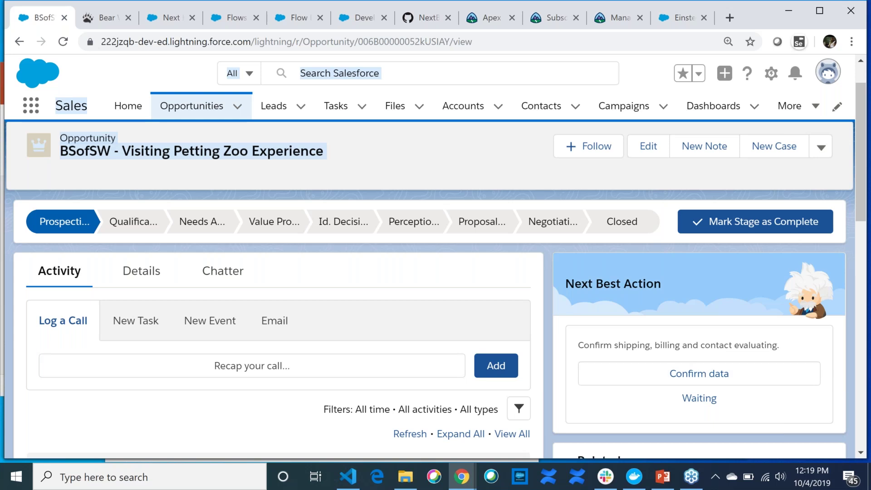
- Review the time spent in the first stages and mark Qualification as the opportunity's current stage
mouse_move(68, 225)
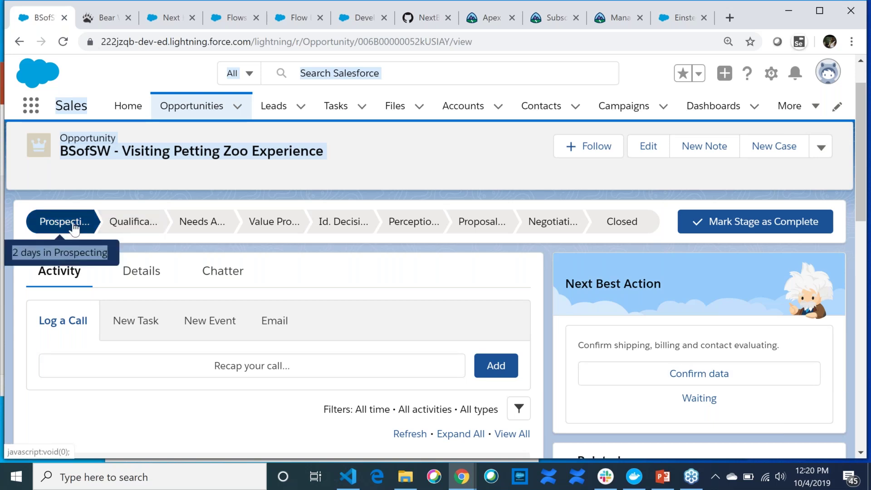
mouse_move(127, 233)
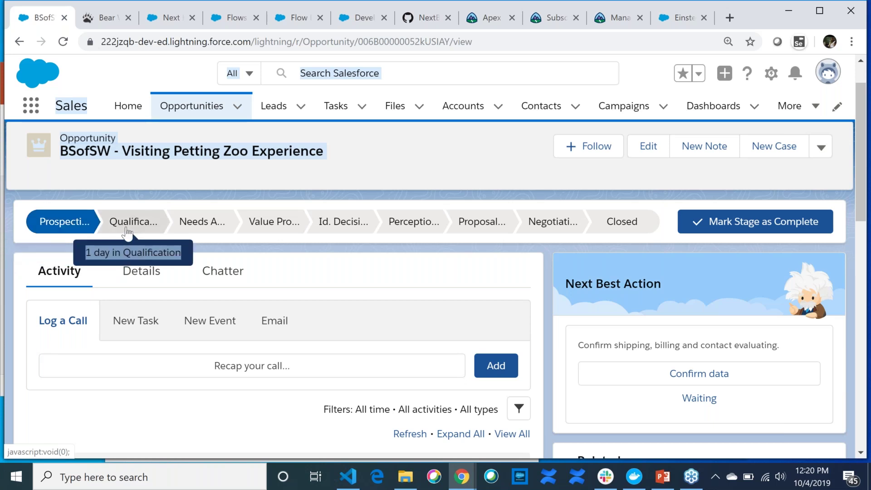
click(127, 233)
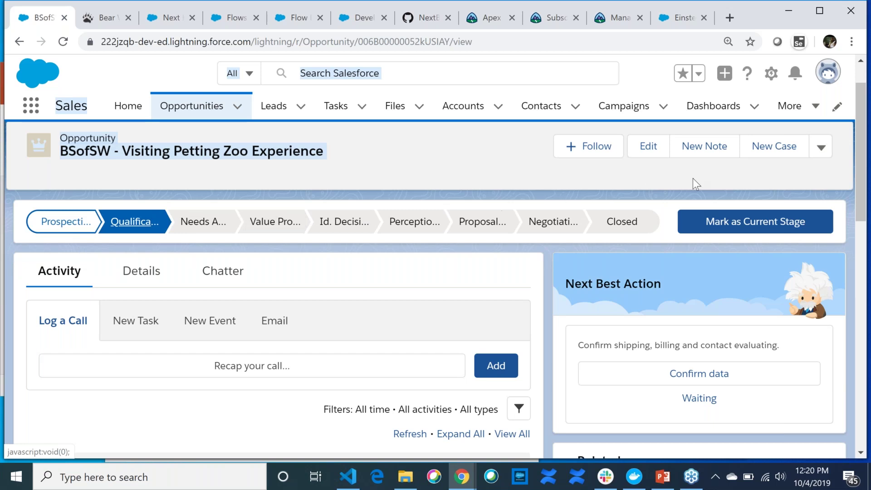
click(709, 231)
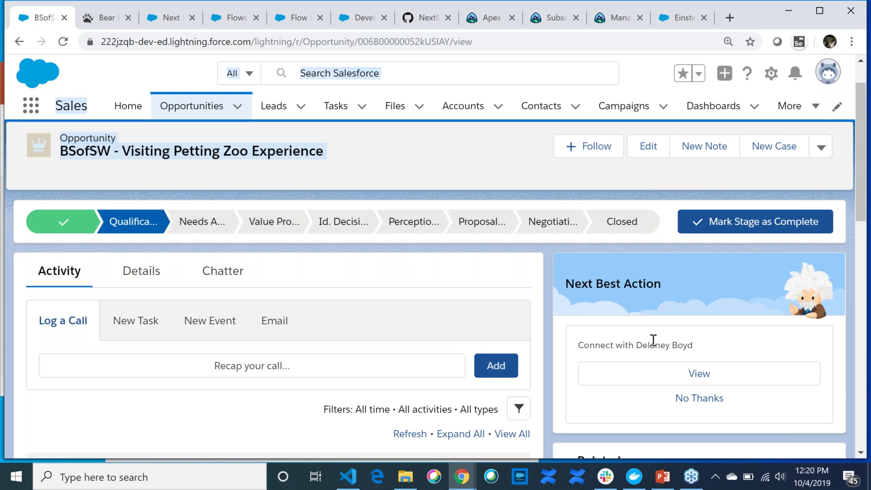
- Accept the contact recommendation in Next Best Action, review the record IDs shown by the OCR strategy flow and close it
click(662, 375)
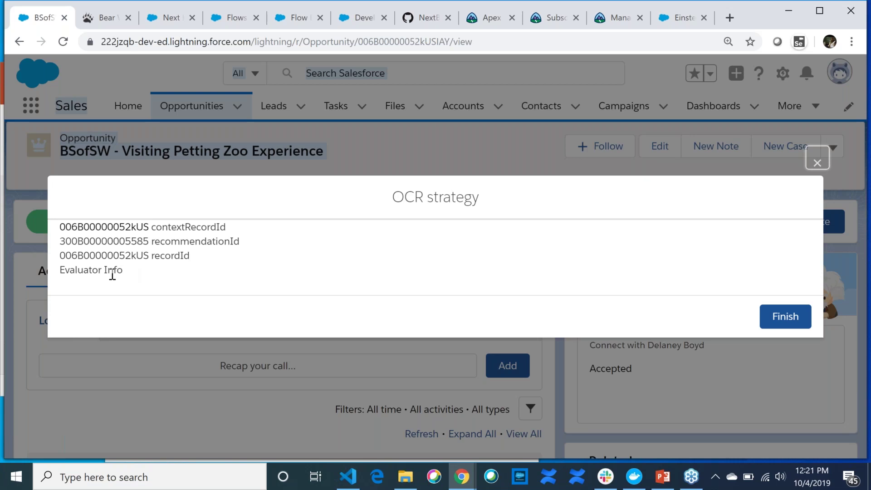
drag(102, 270, 64, 271)
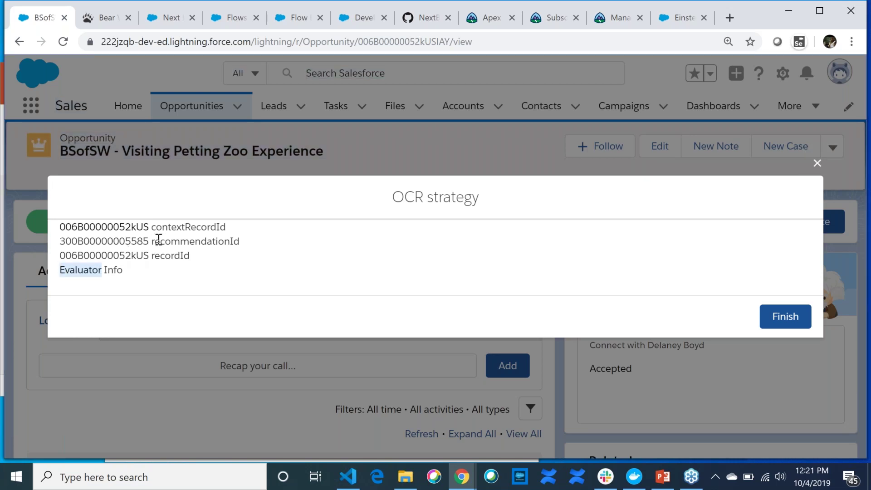
drag(159, 241, 215, 241)
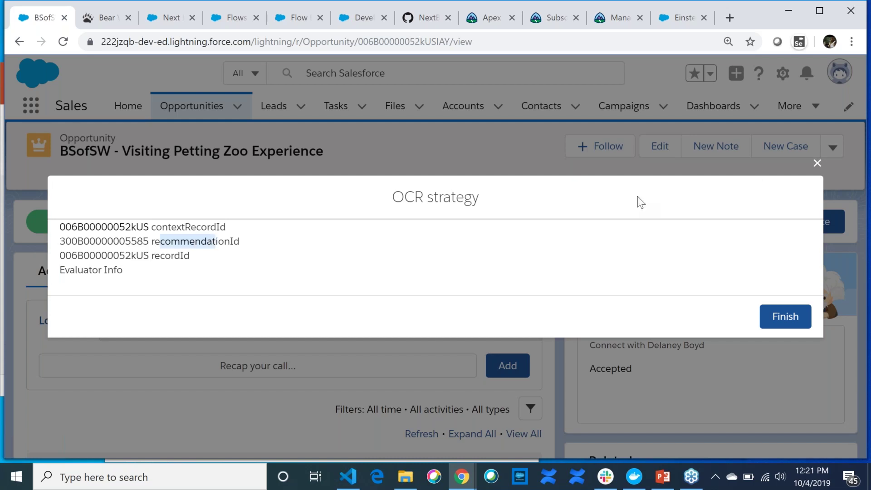
click(818, 171)
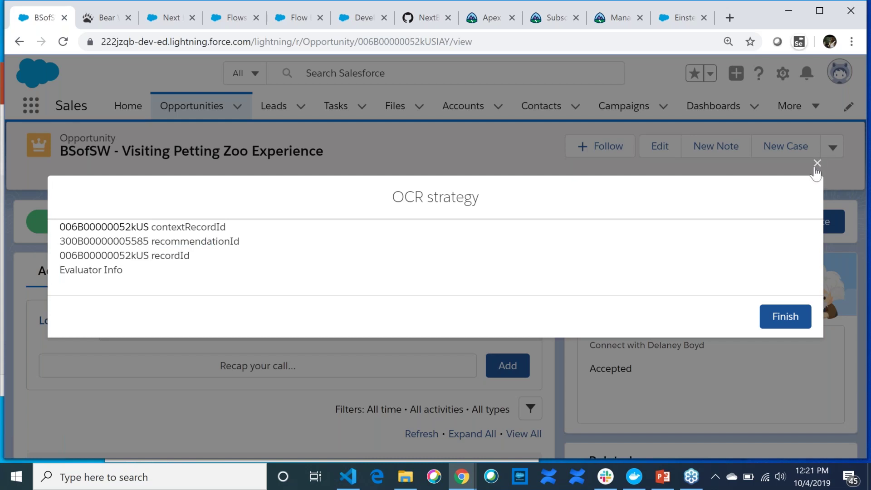
click(818, 171)
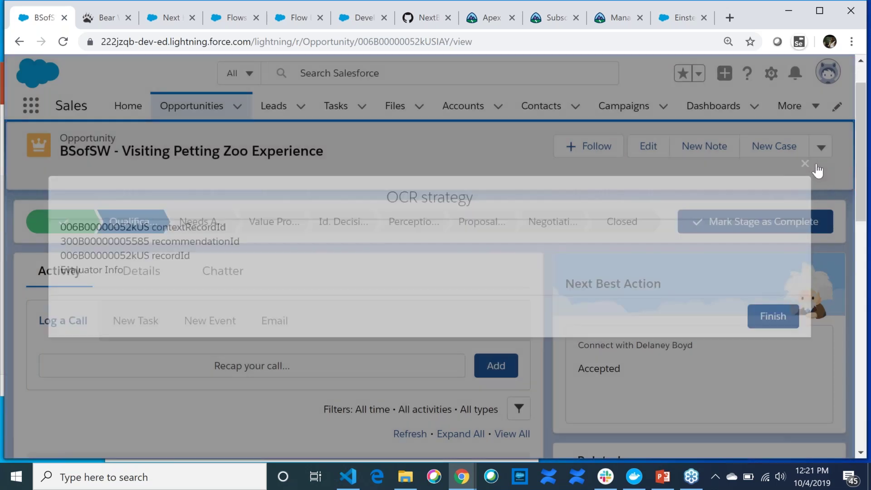
- Open the Opportunity Shipping strategy from the Next Best Action setup page and review the conditions of its Shipping Strategy Load element
click(158, 17)
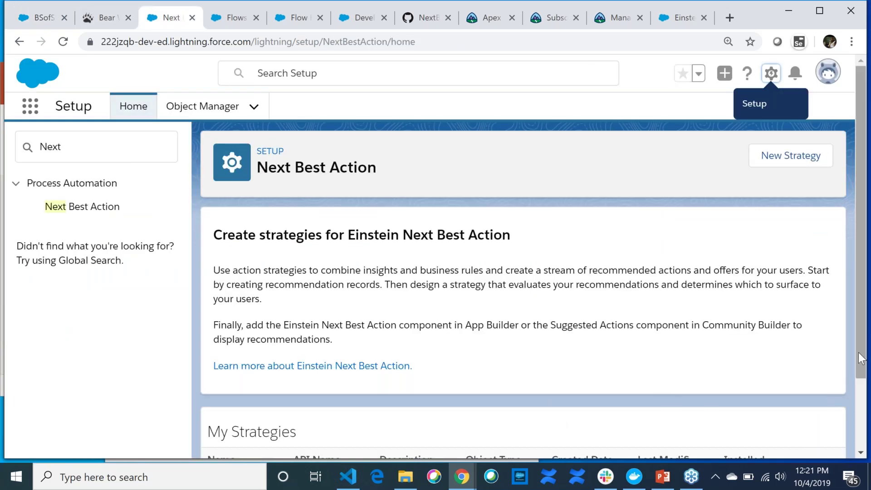
scroll(864, 396, down, 2)
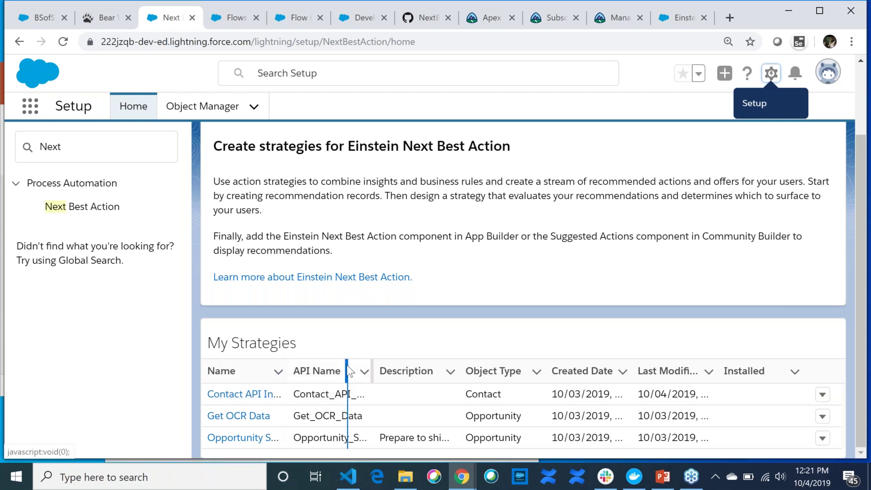
click(254, 439)
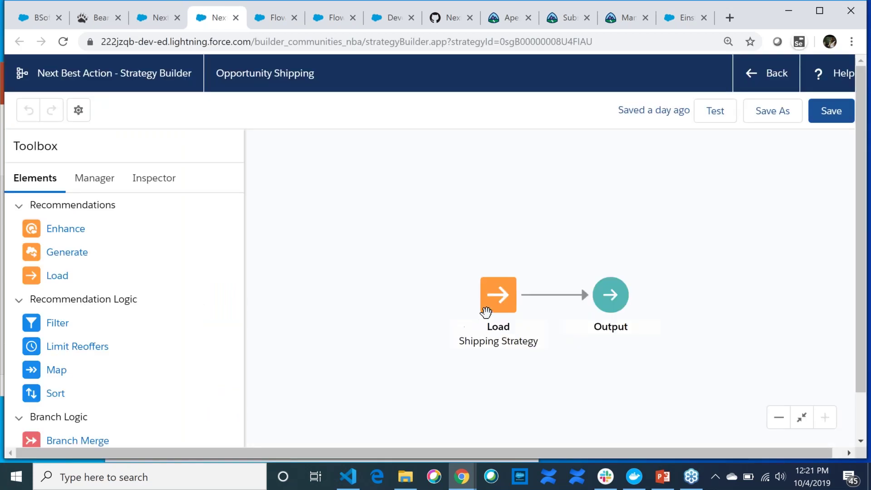
click(505, 298)
scroll(505, 298, down, 1)
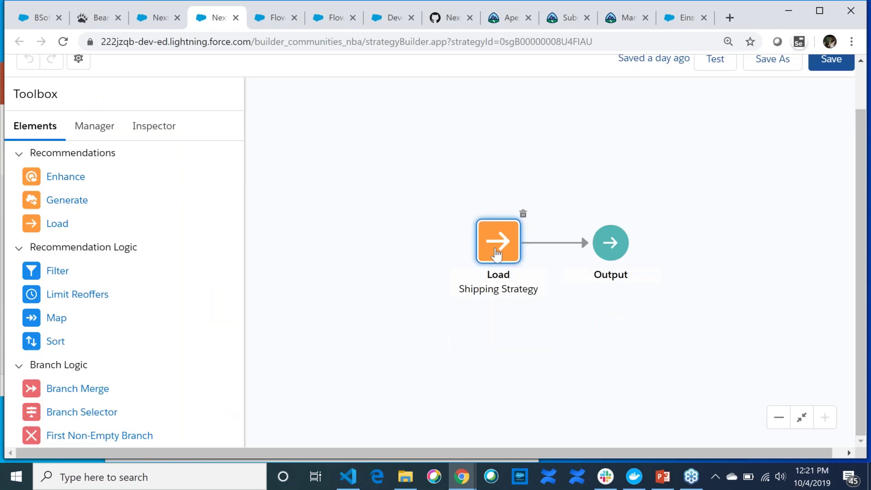
double_click(497, 253)
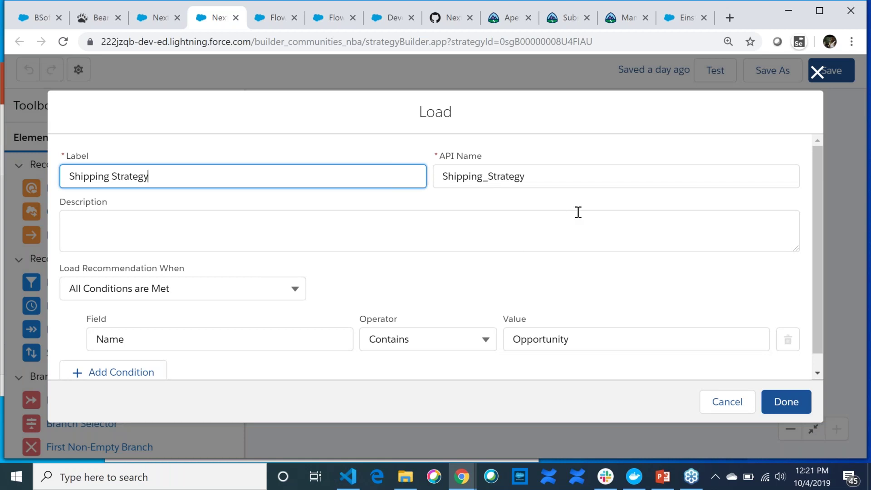
drag(821, 241, 819, 272)
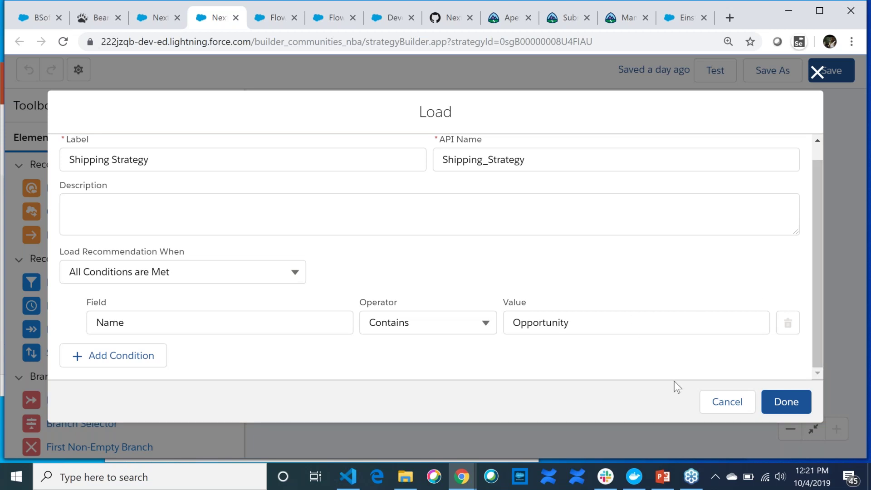
click(785, 402)
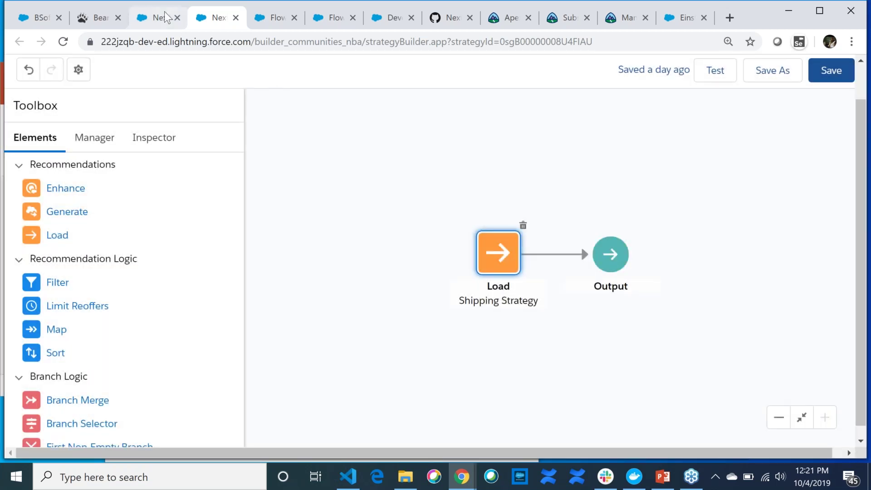
- Open the Opportunity Qualifications record from the Recommendations list in a new Setup session and review its details and response information
click(39, 21)
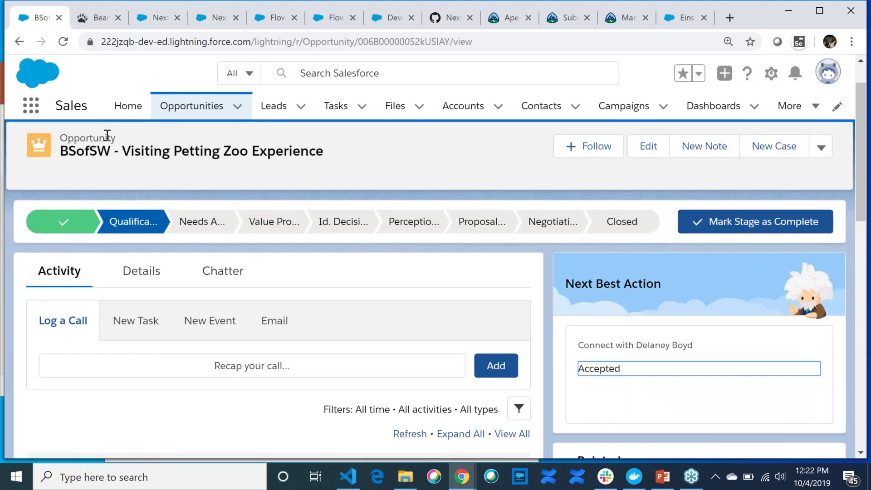
click(773, 73)
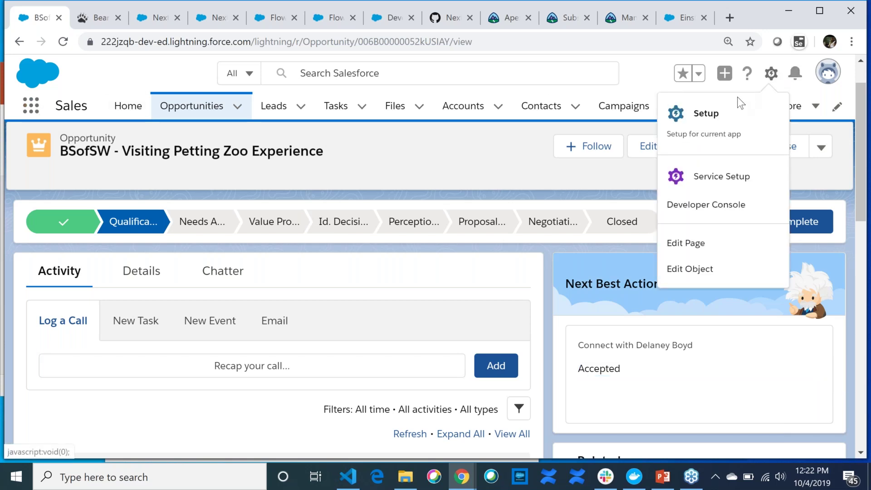
click(707, 113)
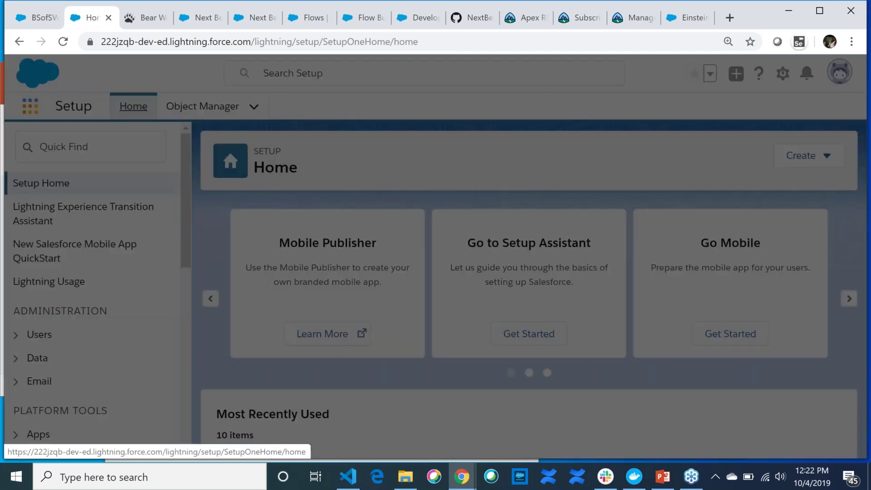
click(30, 106)
drag(820, 241, 829, 387)
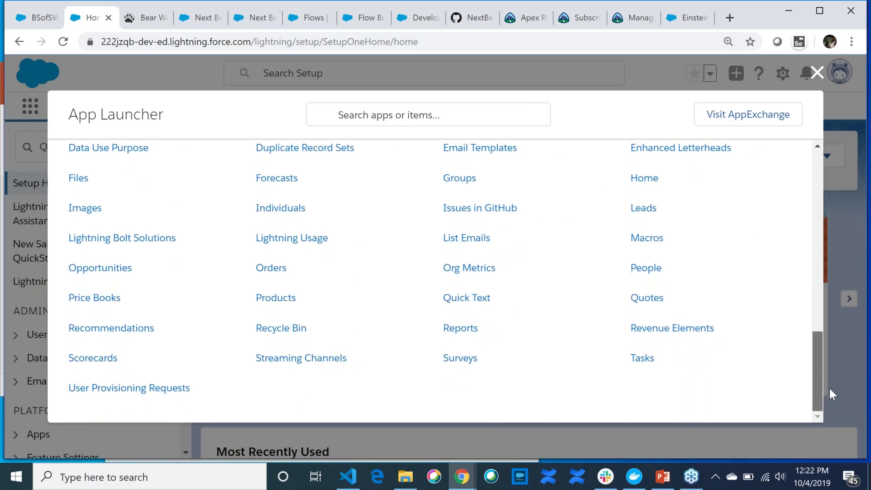
click(111, 329)
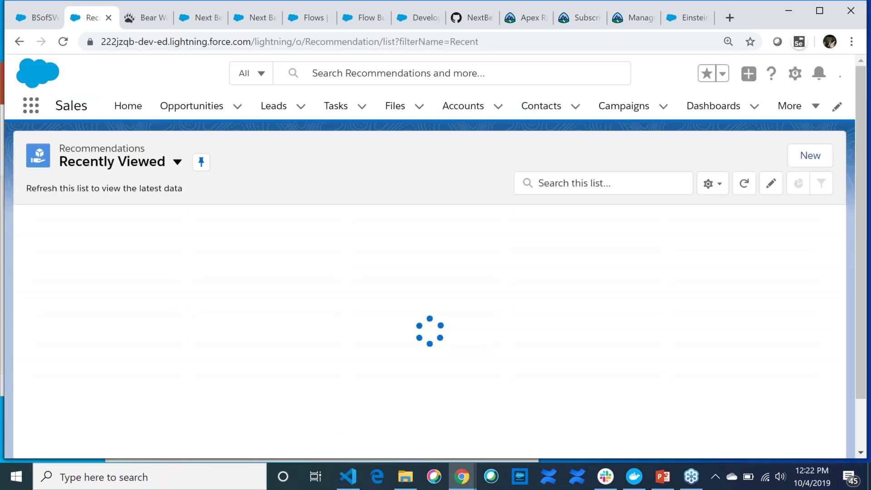
click(171, 246)
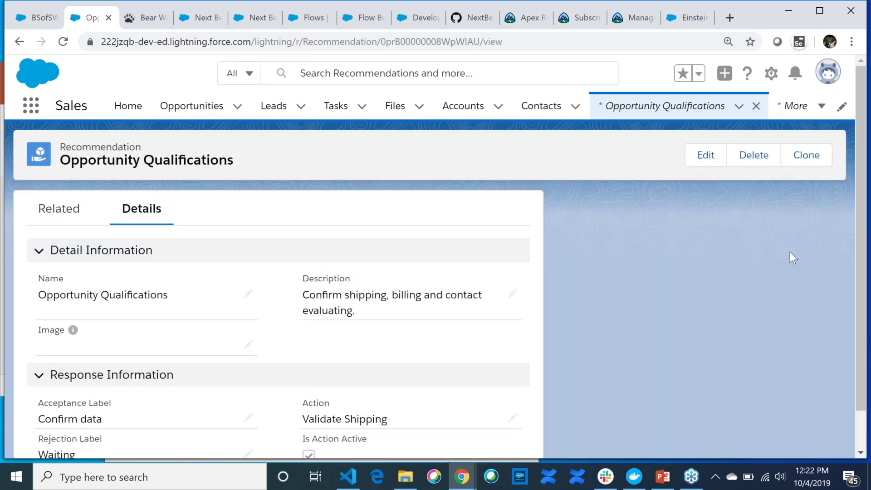
scroll(865, 268, down, 2)
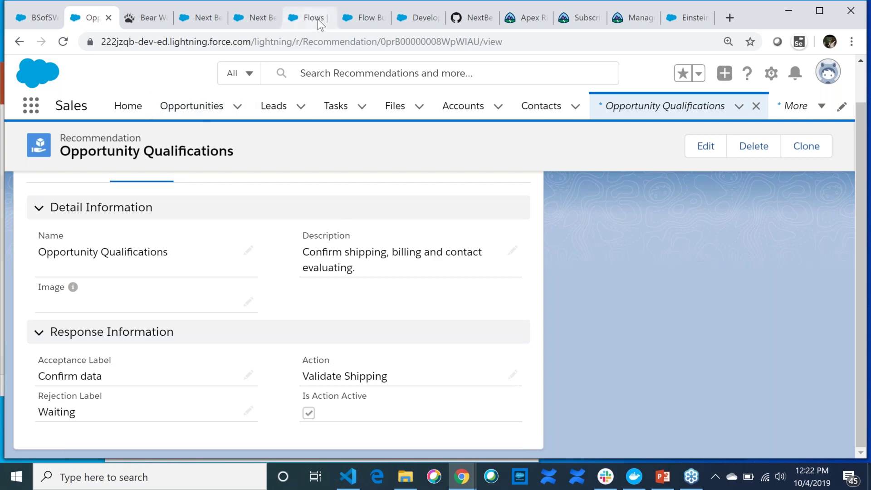
- Open the Validate Contact and Shipping flow again and examine its decision branches, shipping subflow and Update Records element
click(299, 16)
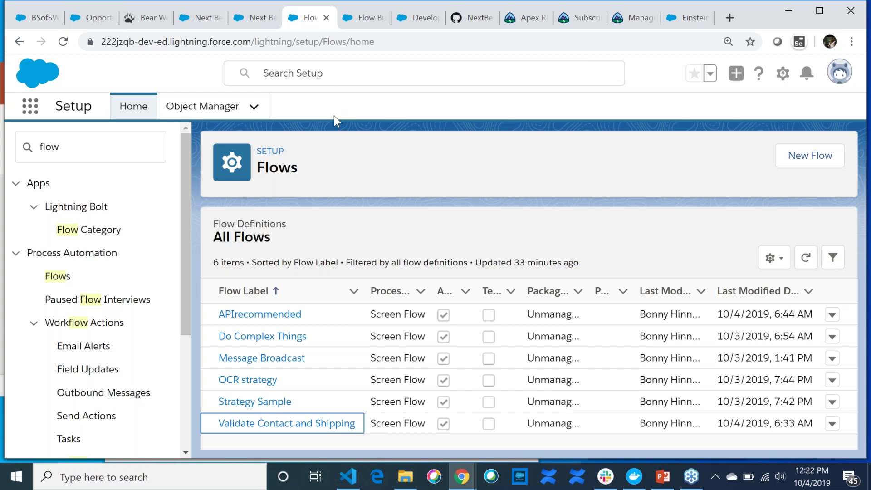
click(281, 425)
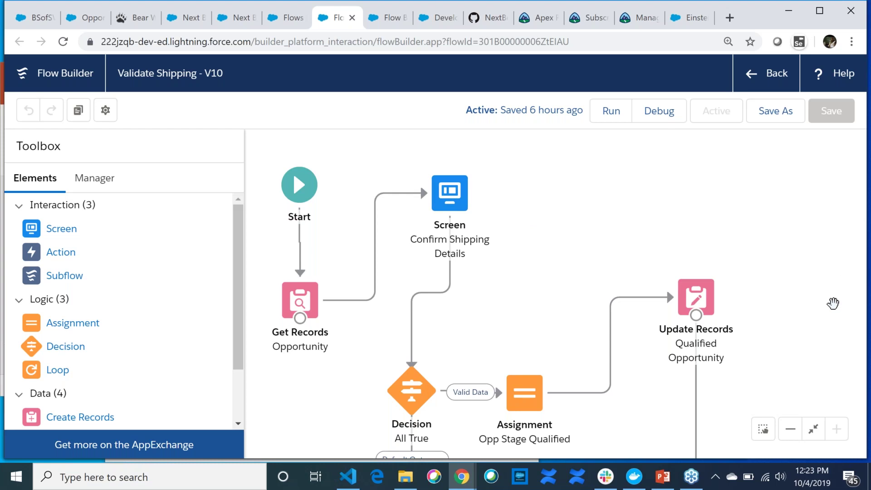
drag(828, 297, 821, 168)
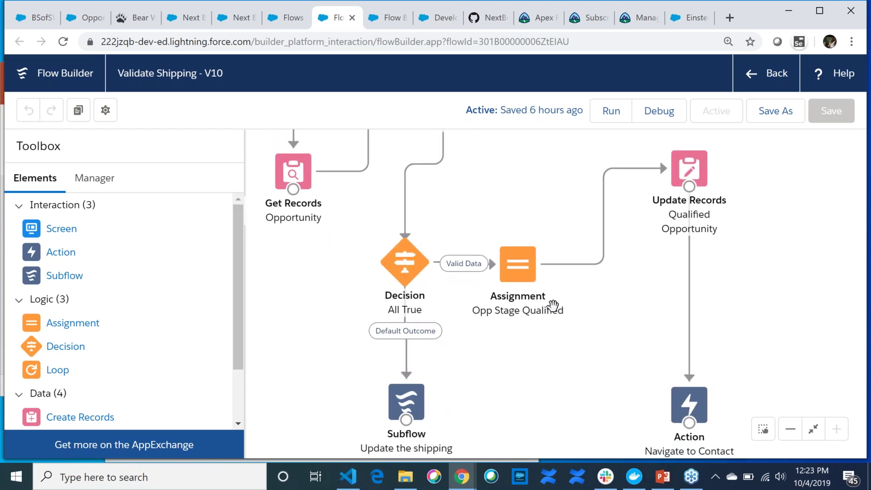
drag(508, 393, 509, 390)
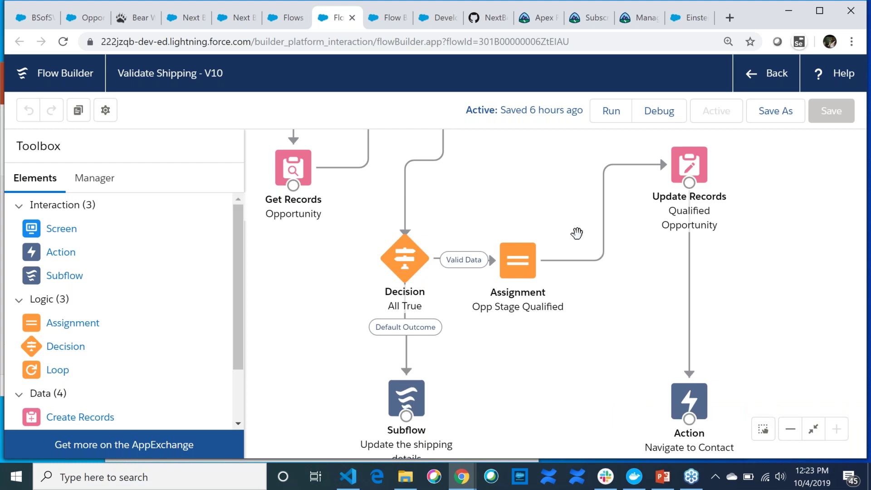
drag(633, 275, 644, 318)
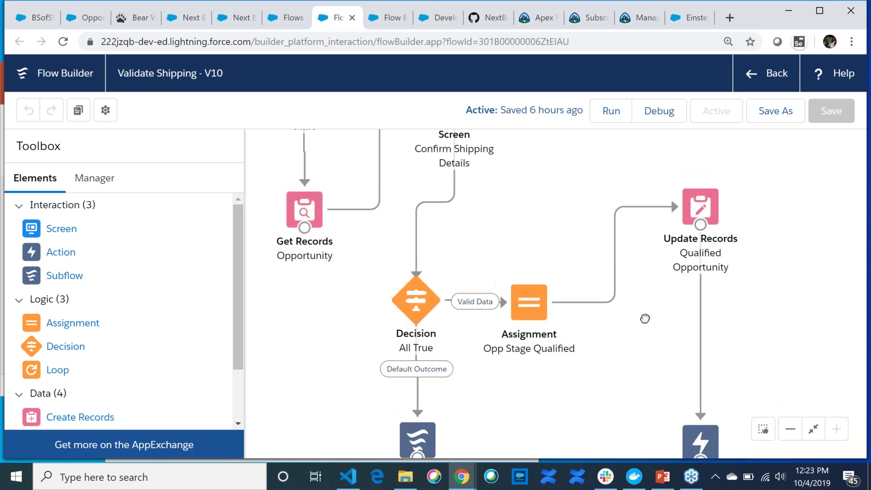
click(413, 436)
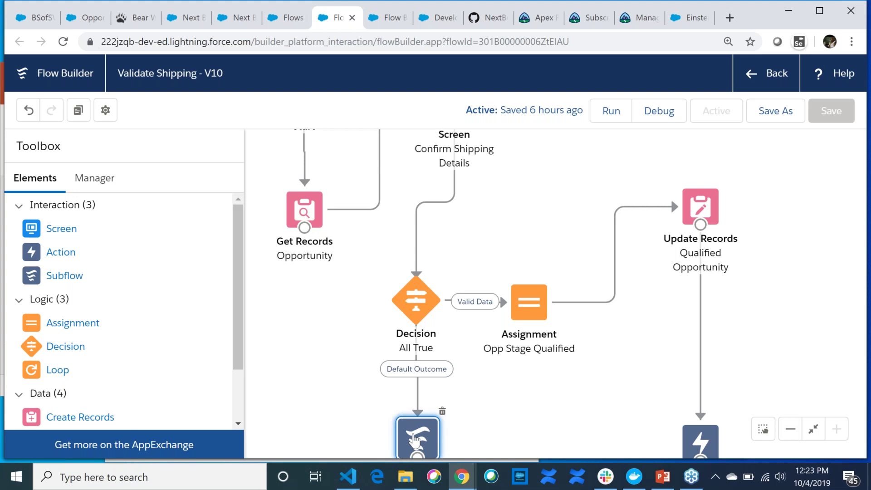
click(696, 210)
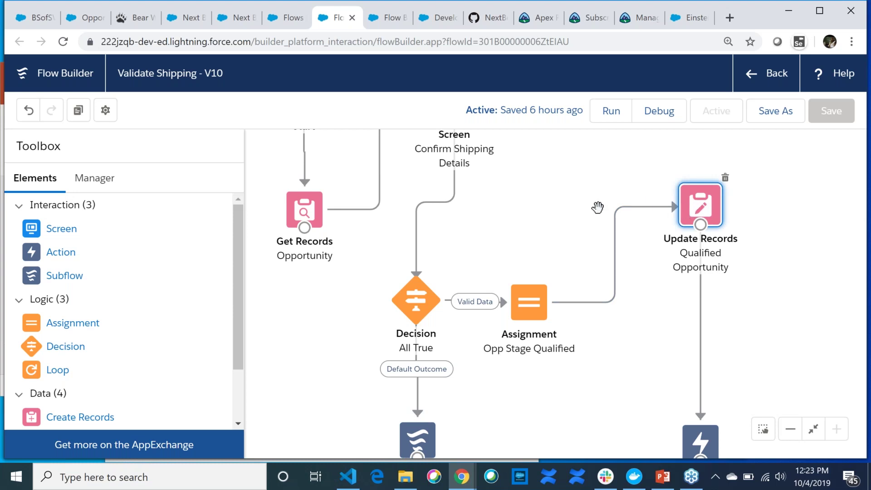
- Revisit the Flows list, the My Strategies list and the opportunity record, and return to the Opportunity Qualifications recommendation
click(283, 20)
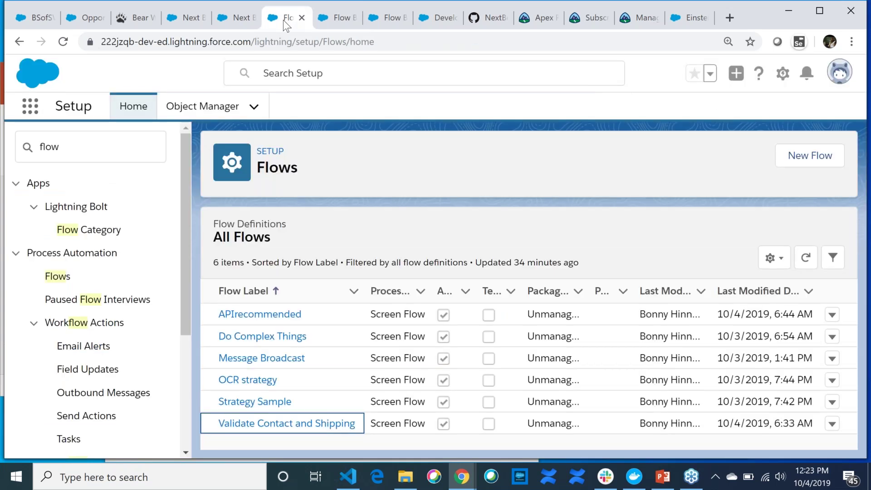
click(184, 13)
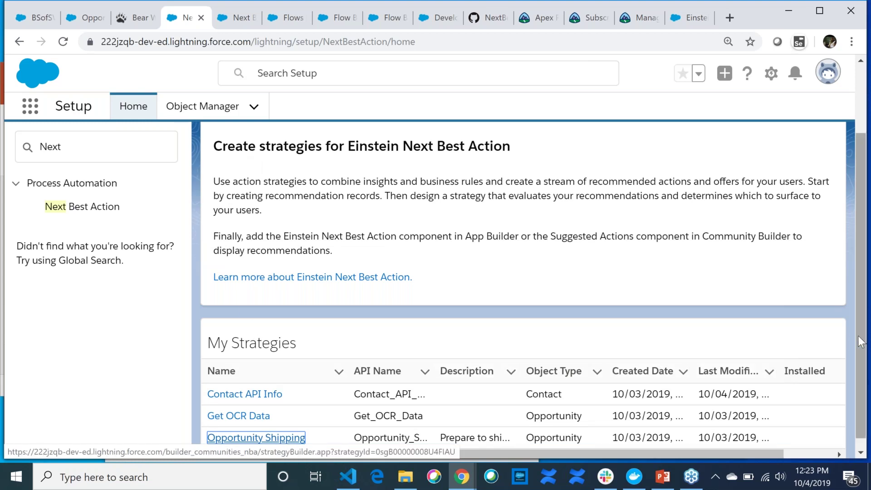
scroll(643, 387, down, 1)
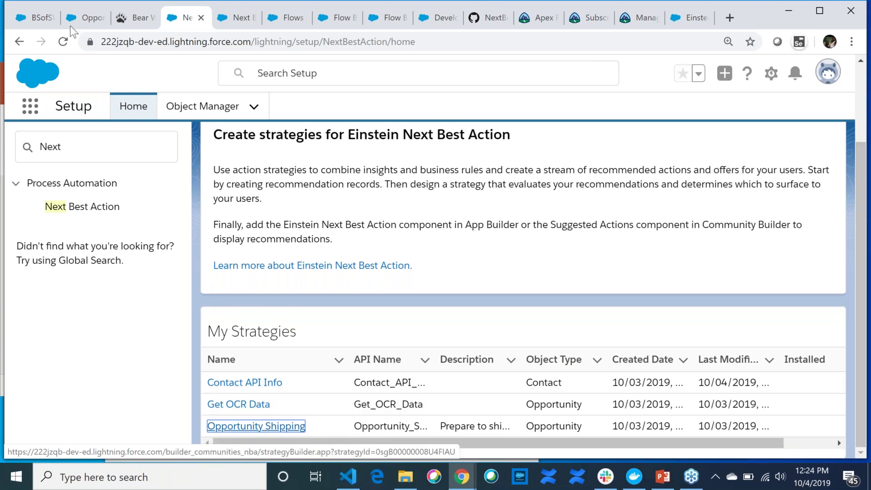
click(31, 8)
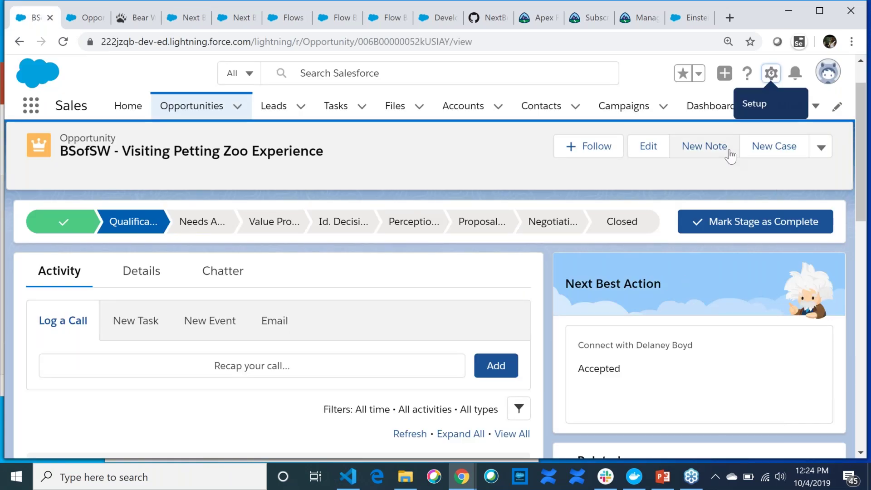
click(86, 18)
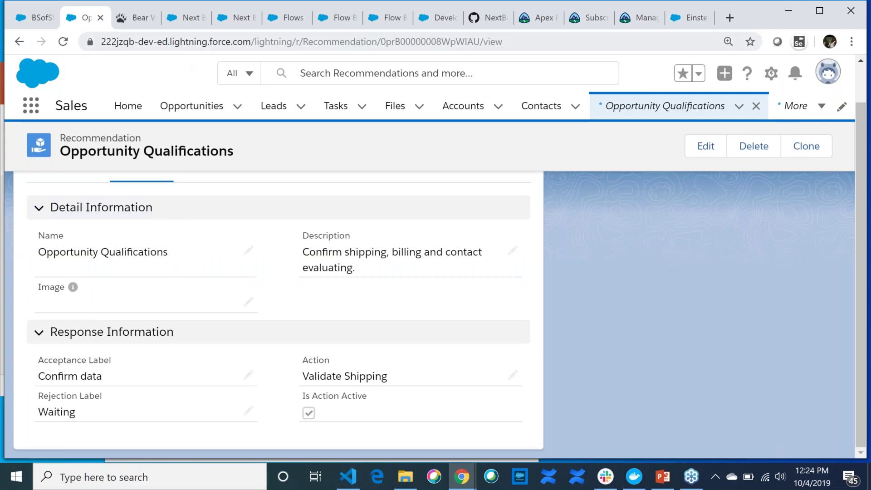
- Open the Get OCR Data strategy from the My Strategies list and review the Apex action of its get ocrs Generate element
click(179, 21)
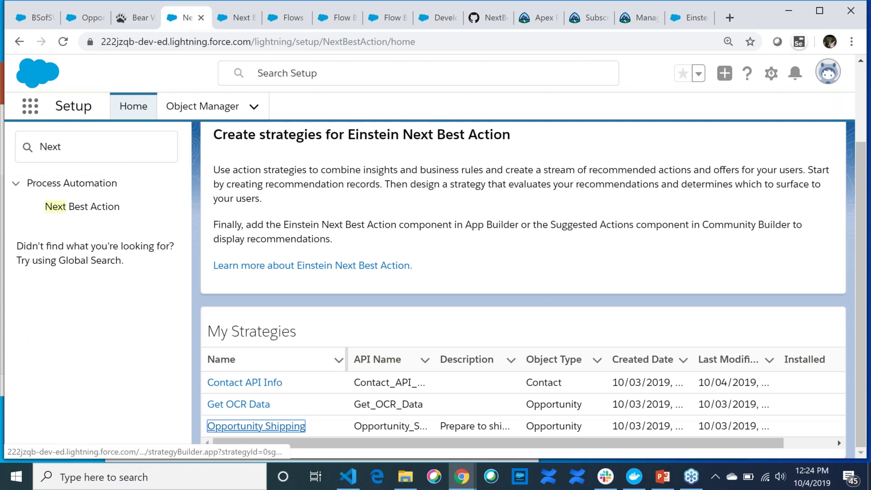
click(245, 404)
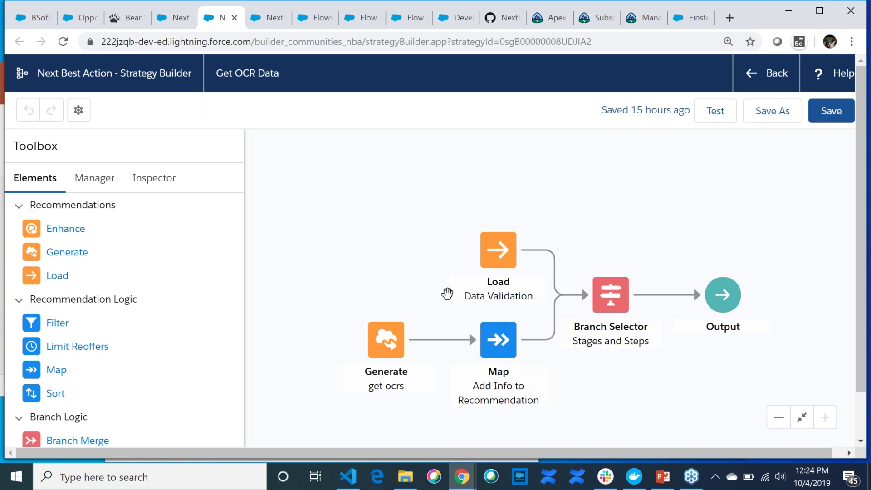
click(398, 344)
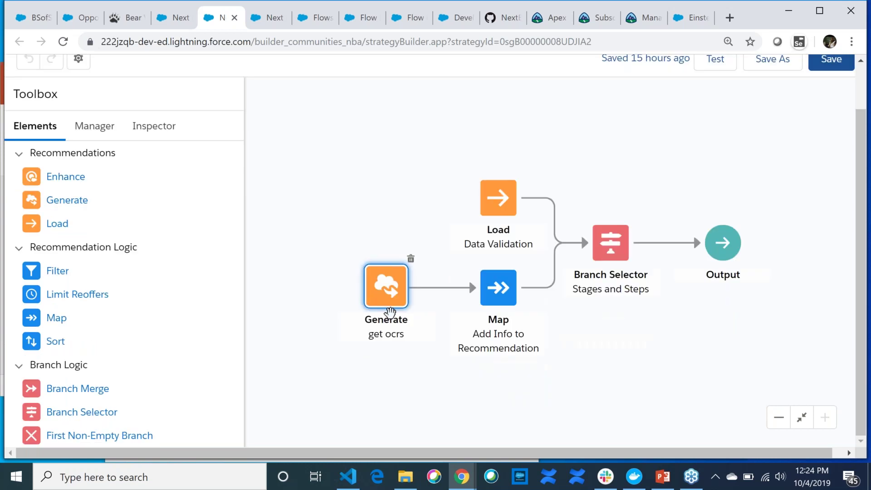
double_click(387, 303)
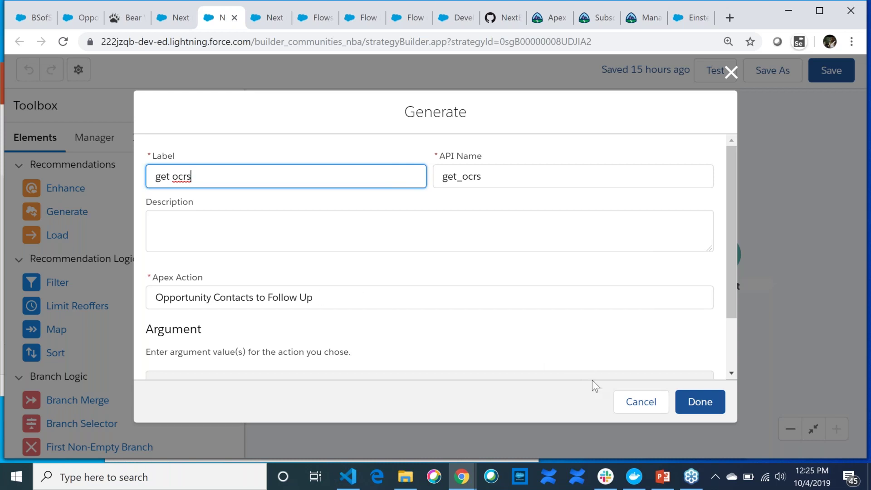
click(636, 402)
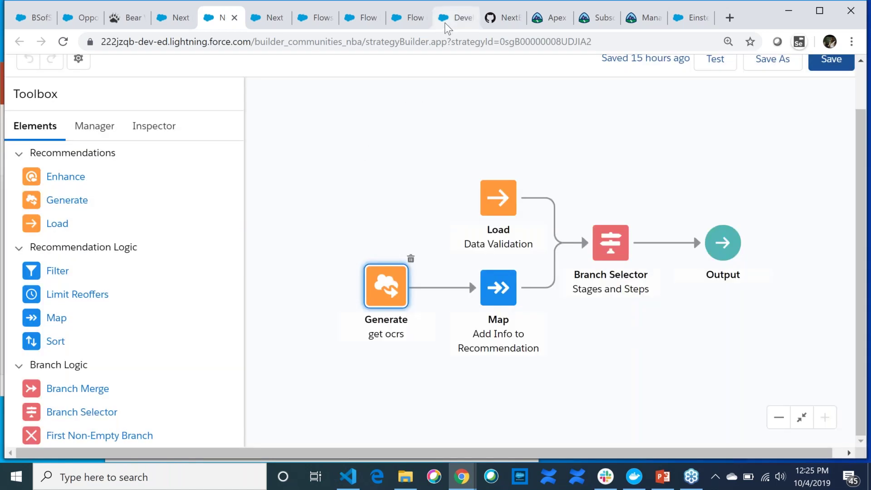
click(456, 17)
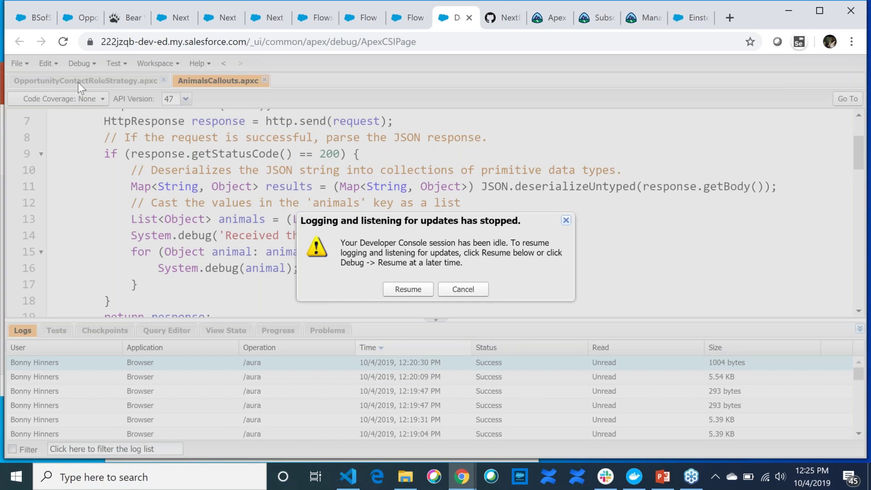
click(405, 289)
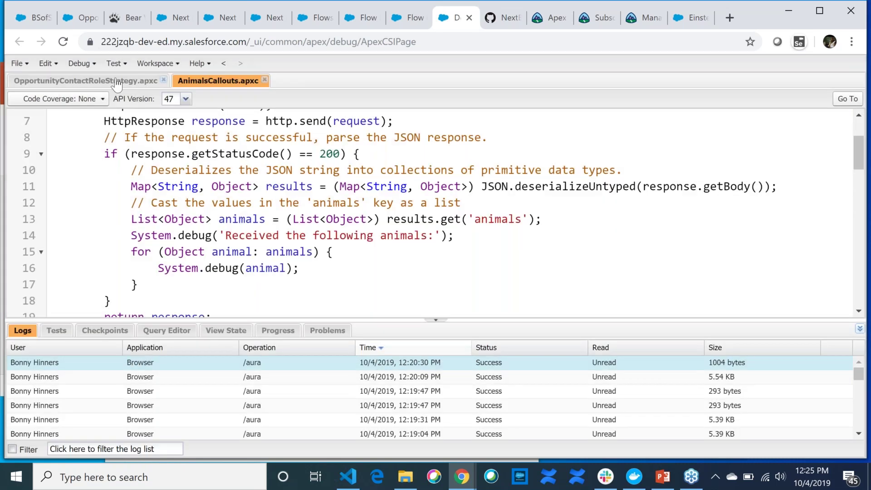
click(117, 81)
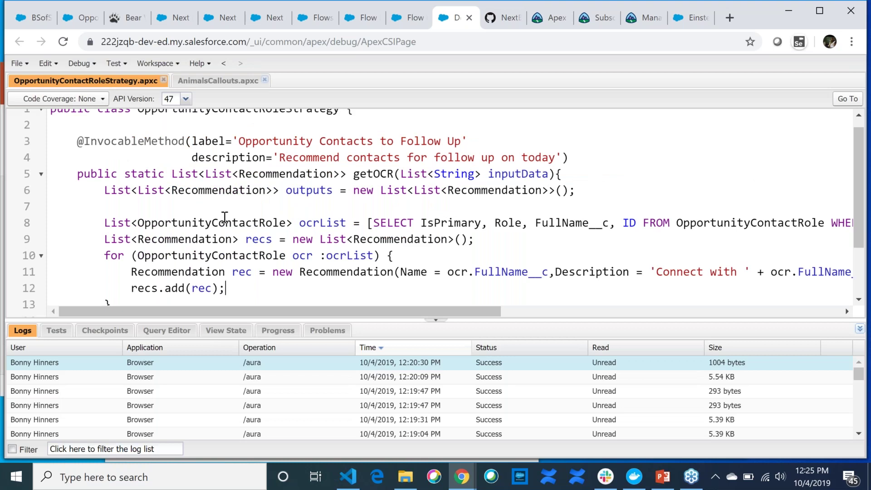
click(73, 142)
drag(85, 142, 187, 141)
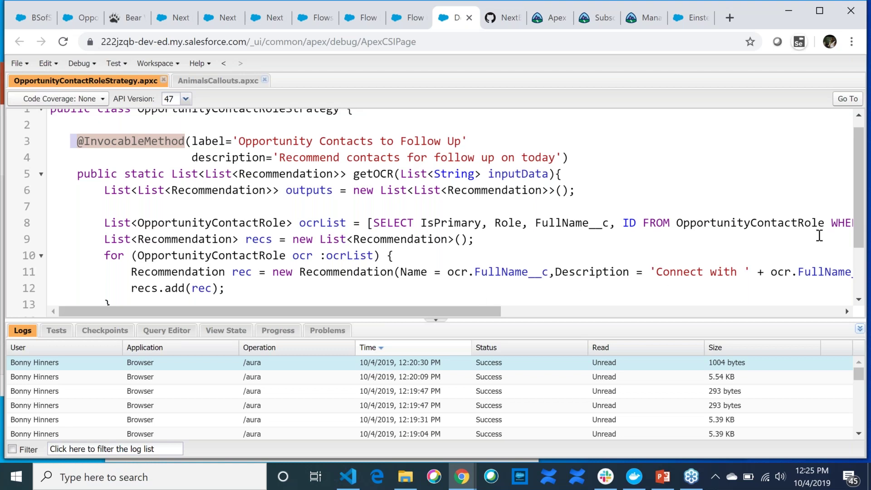
drag(862, 236, 868, 284)
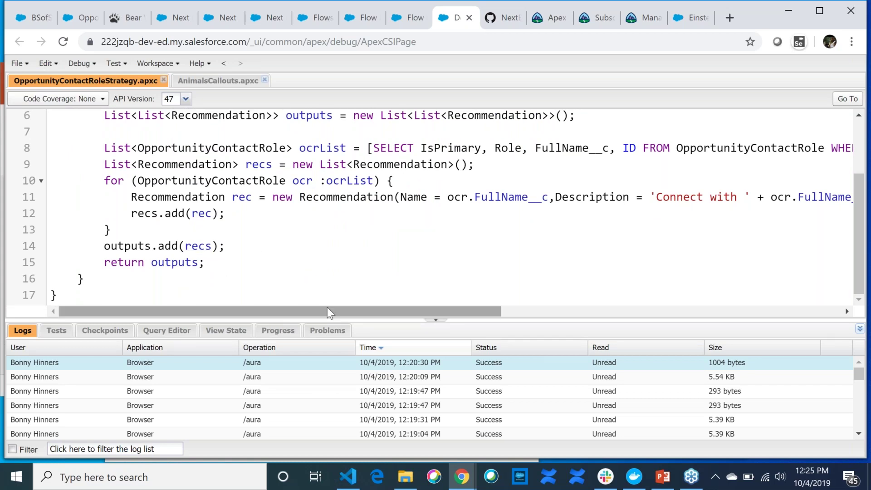
drag(356, 315, 722, 315)
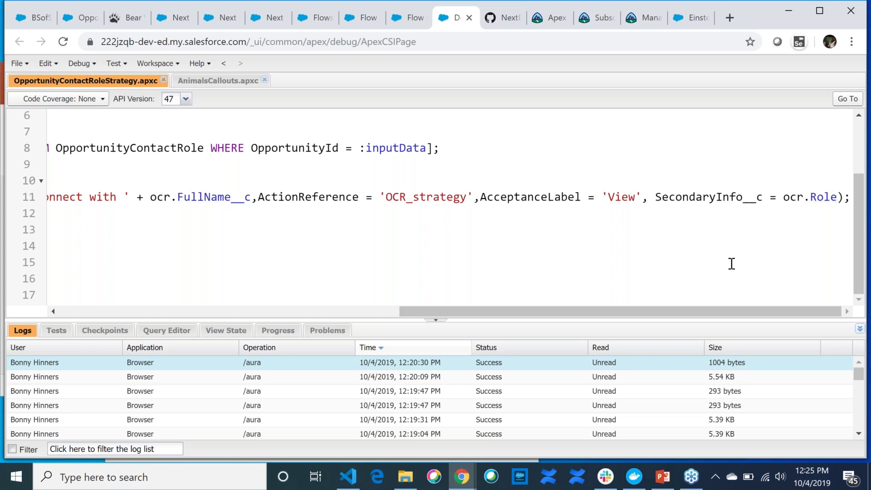
scroll(621, 315, left, 3)
drag(620, 319, 375, 307)
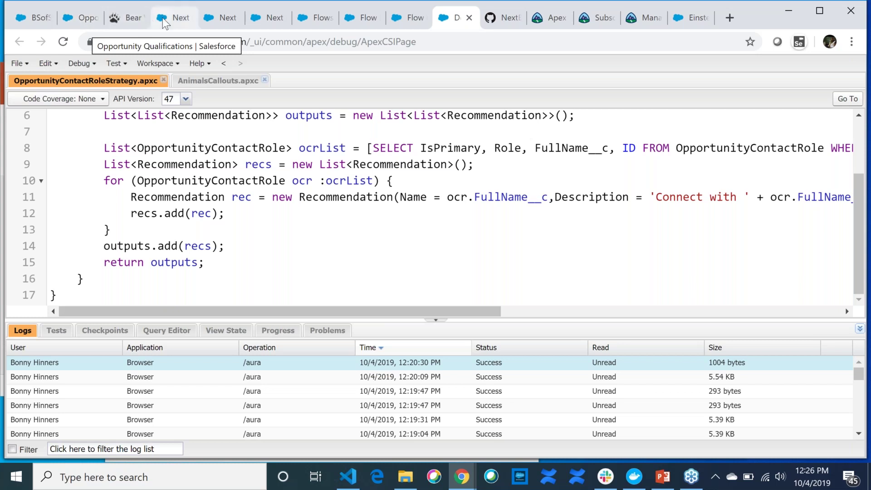
- Review the Add Info to Recommendation Map element's field mapping and compare it with the recommendation fields in the OpportunityContactRoleStrategy class
click(174, 19)
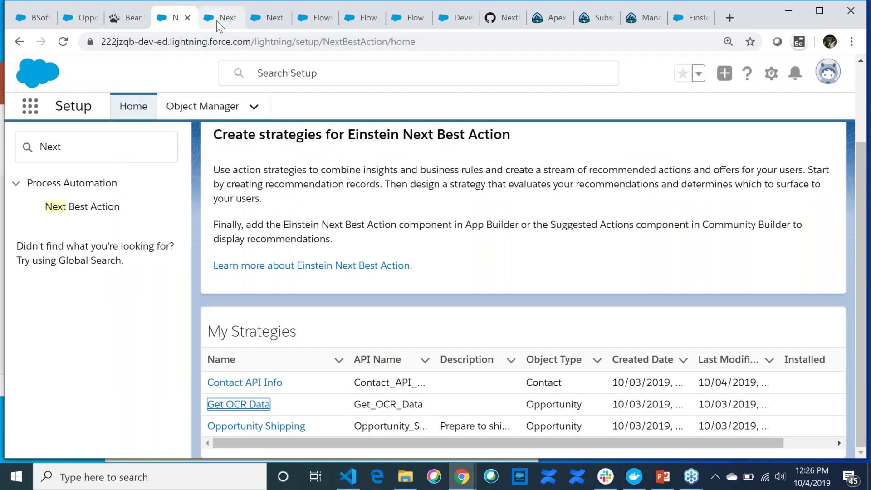
click(217, 23)
click(499, 298)
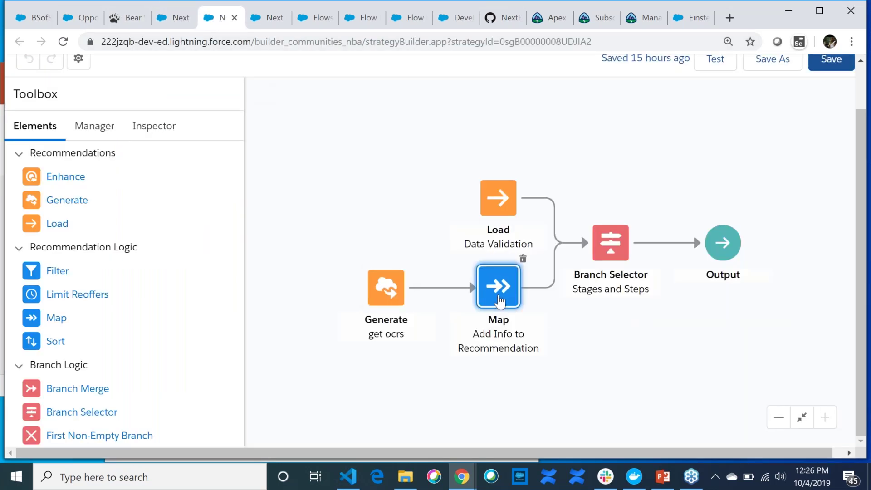
double_click(500, 301)
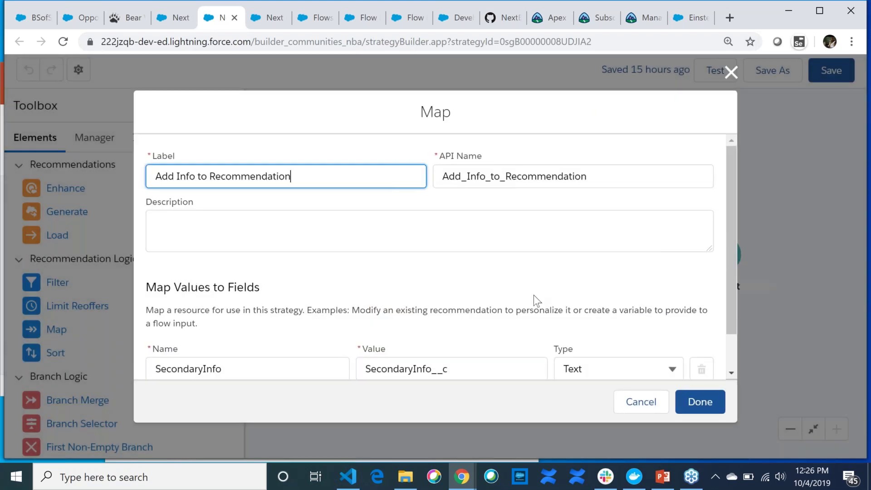
drag(733, 287, 737, 331)
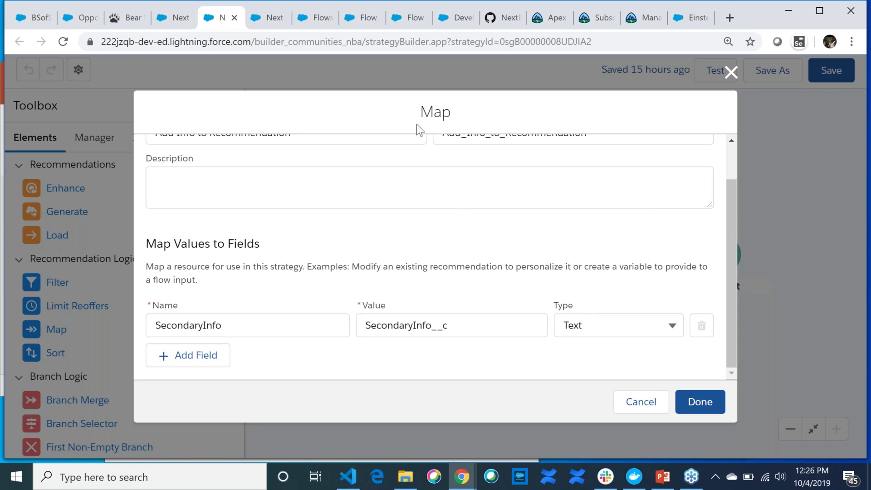
click(443, 26)
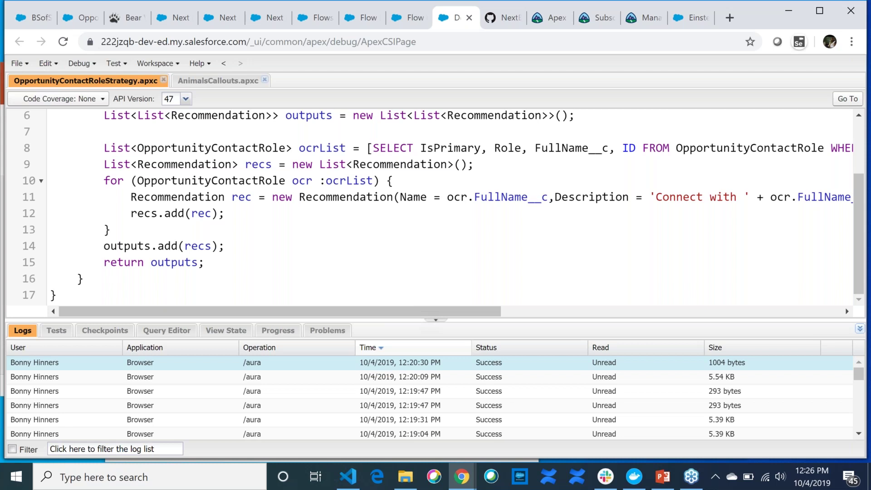
drag(425, 312, 635, 312)
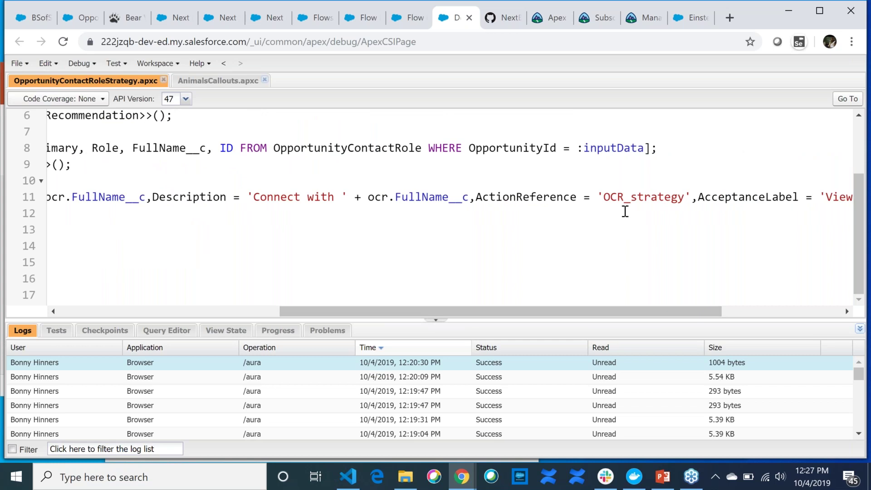
- Open the OCR strategy flow from the Flows list and inspect the variables shown on its Working with recommendation data screen
click(317, 22)
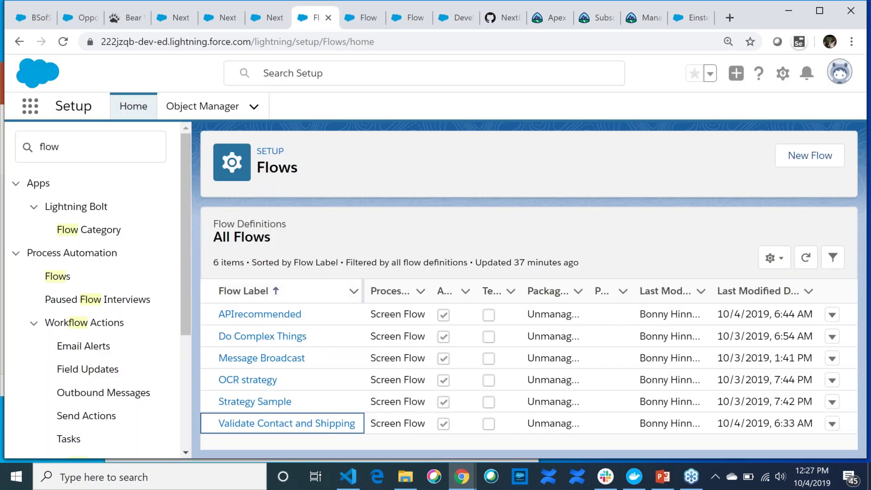
click(266, 381)
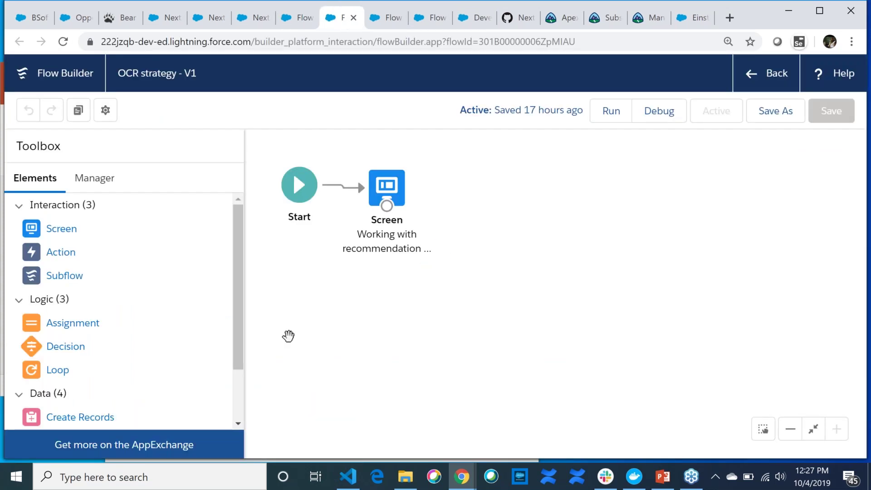
click(394, 194)
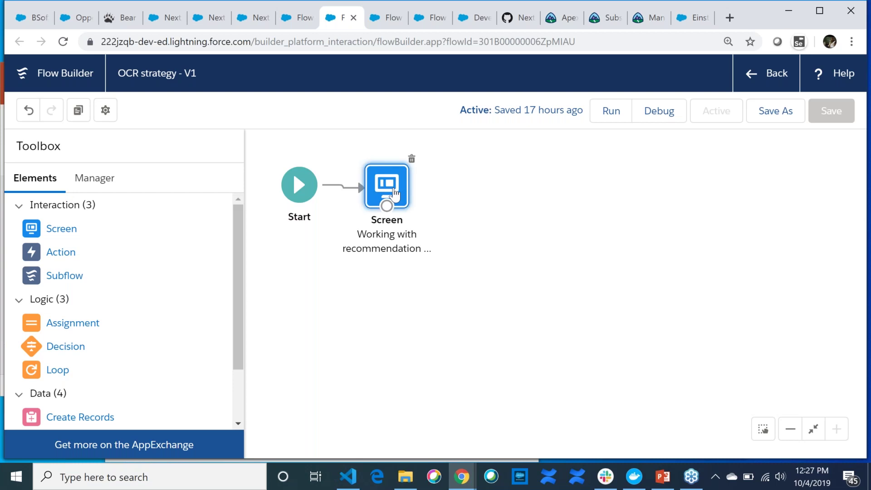
double_click(394, 194)
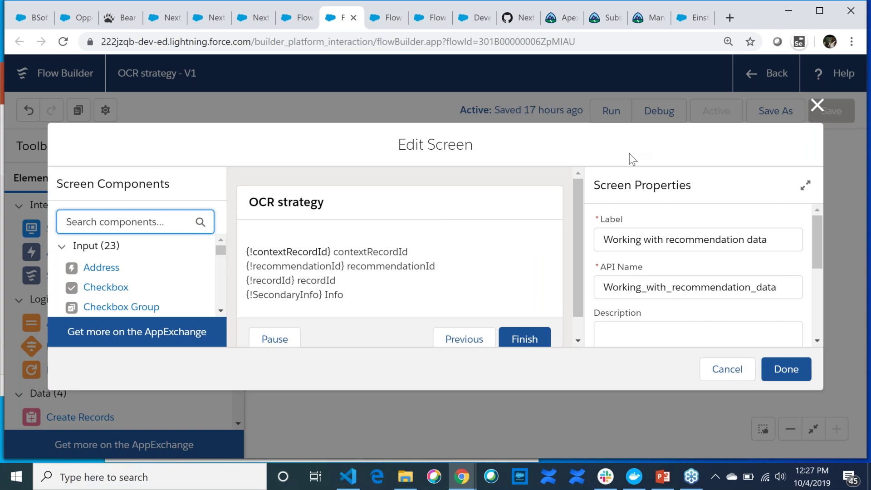
click(817, 106)
- Close the Map element in the Get OCR Data strategy and review its Data Validation Load and Stages and Steps Branch Selector elements
click(204, 19)
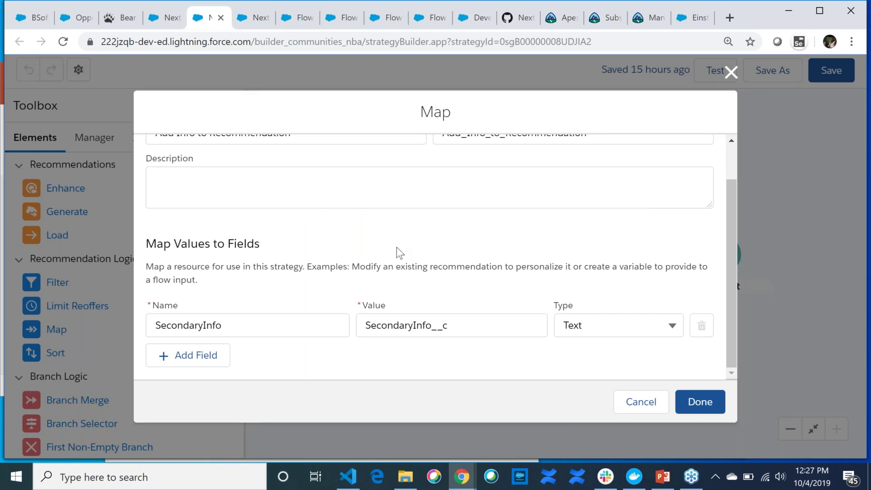
click(639, 401)
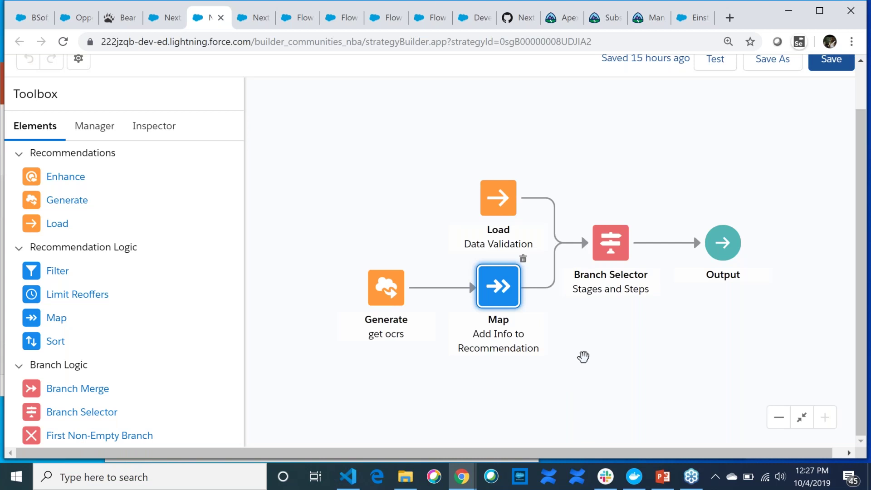
click(502, 213)
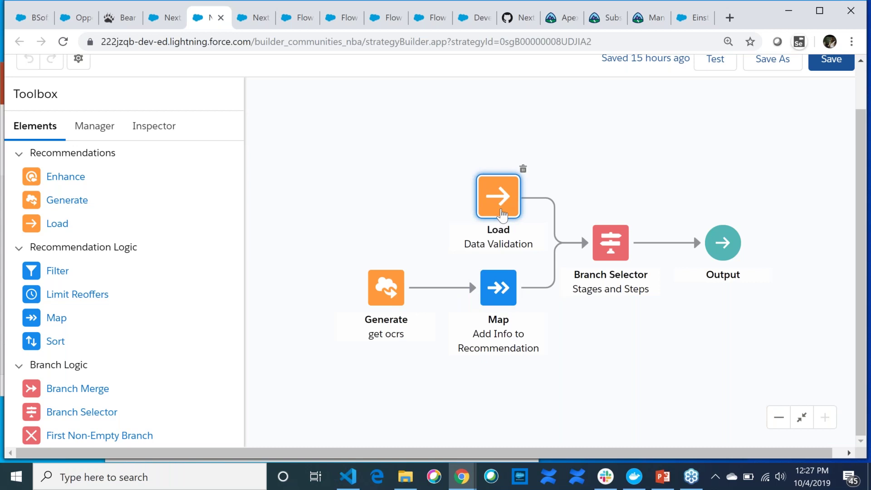
double_click(503, 213)
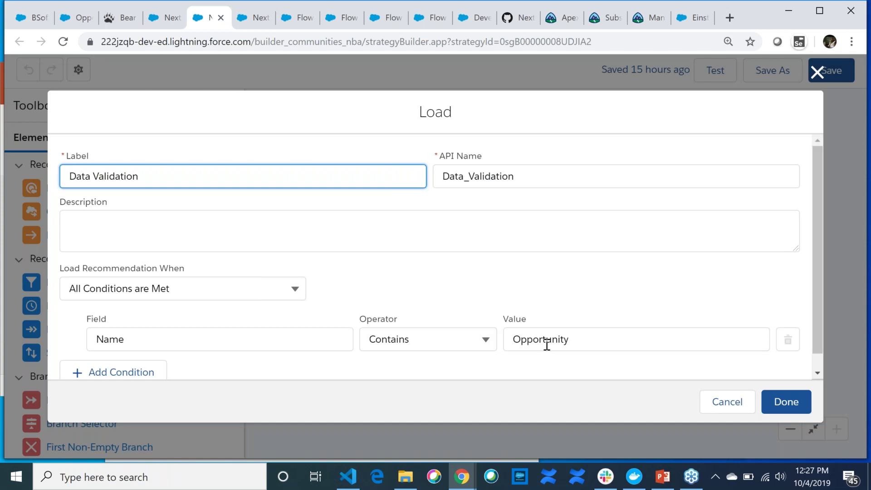
click(720, 404)
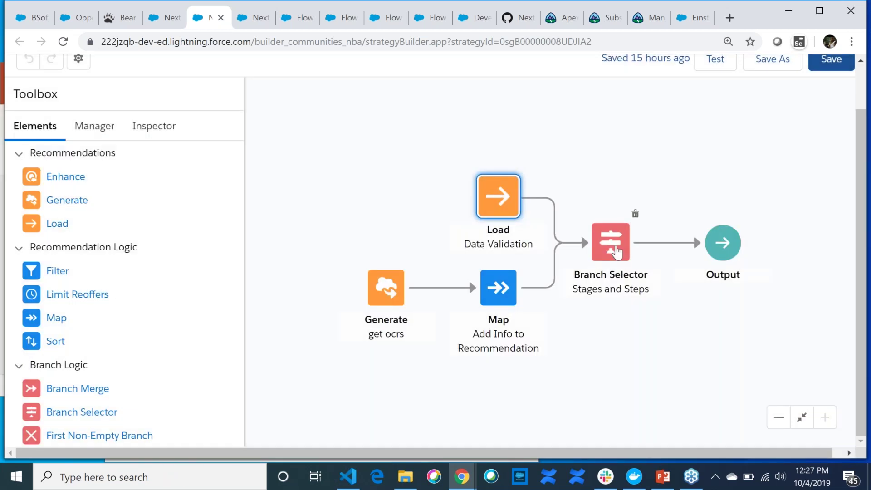
click(616, 251)
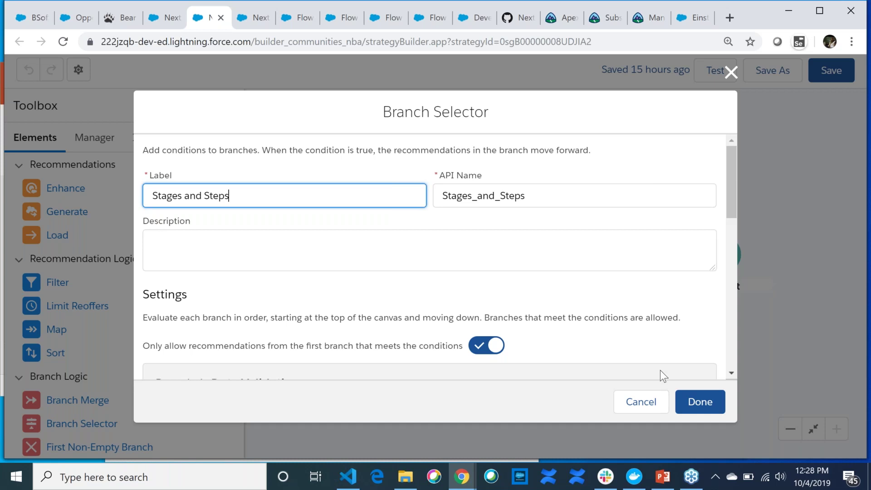
click(690, 407)
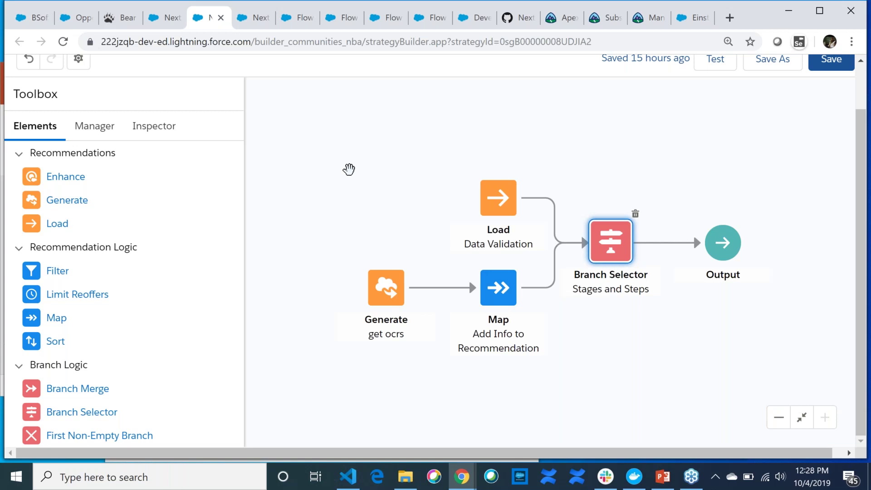
- Reload the BSofSW - Visiting Petting Zoo Experience opportunity and open its recommended contact's record from Contacts to view its Next Best Action suggestions
click(29, 21)
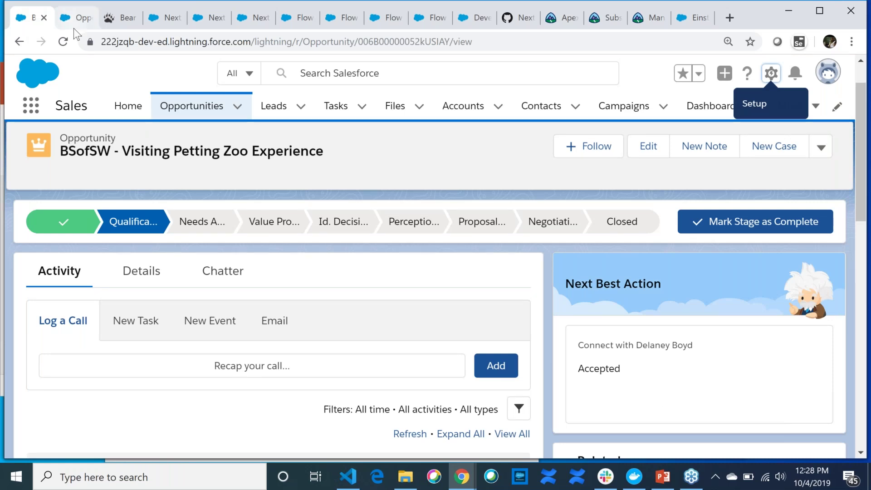
click(63, 48)
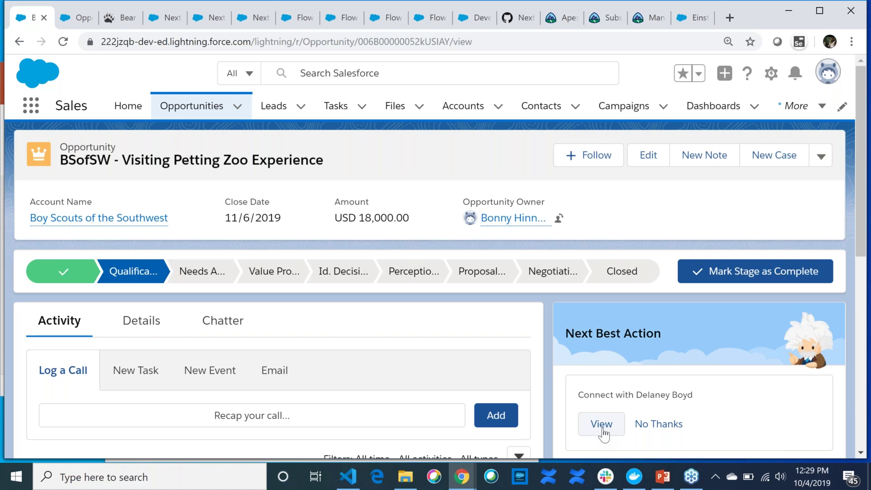
click(531, 109)
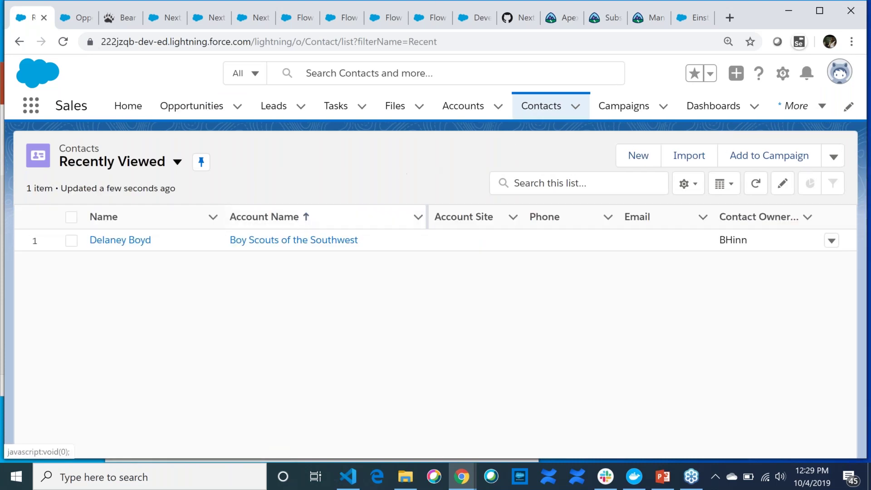
click(129, 241)
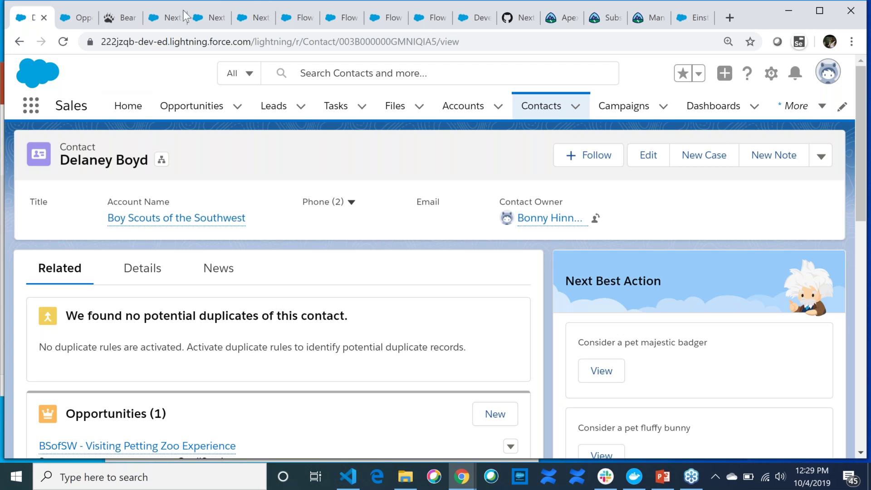
- Go back from the Opportunity Qualifications record to the recently viewed Recommendations list
click(77, 18)
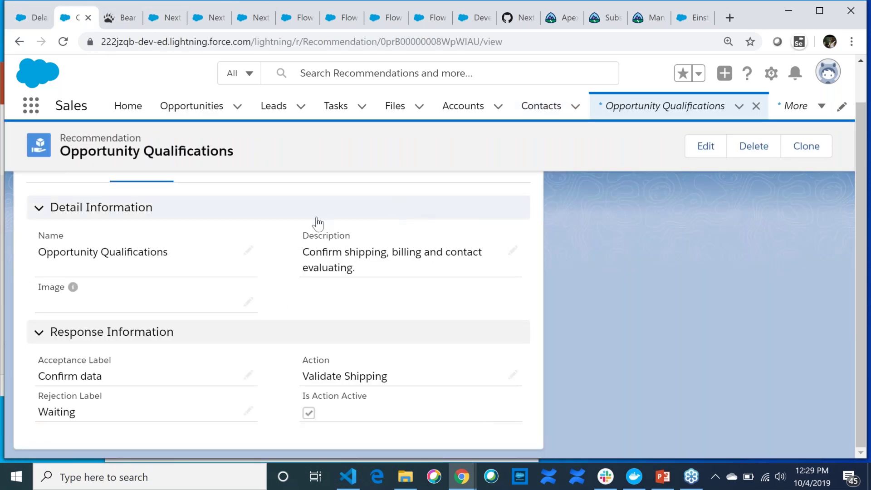
click(19, 42)
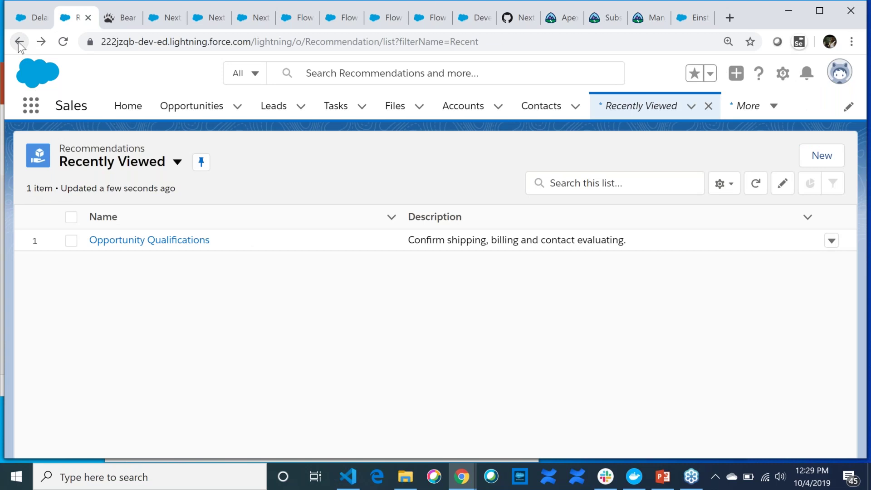
- Return to the contact record and look through its Next Best Action suggestions
click(37, 16)
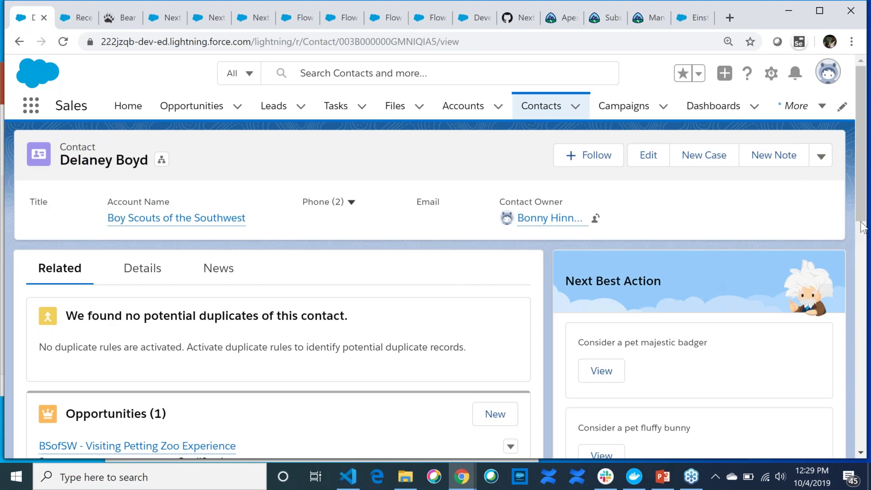
drag(863, 219, 864, 301)
- Switch to the Developer Console and show the AnimalsCallouts class from its first line
click(469, 22)
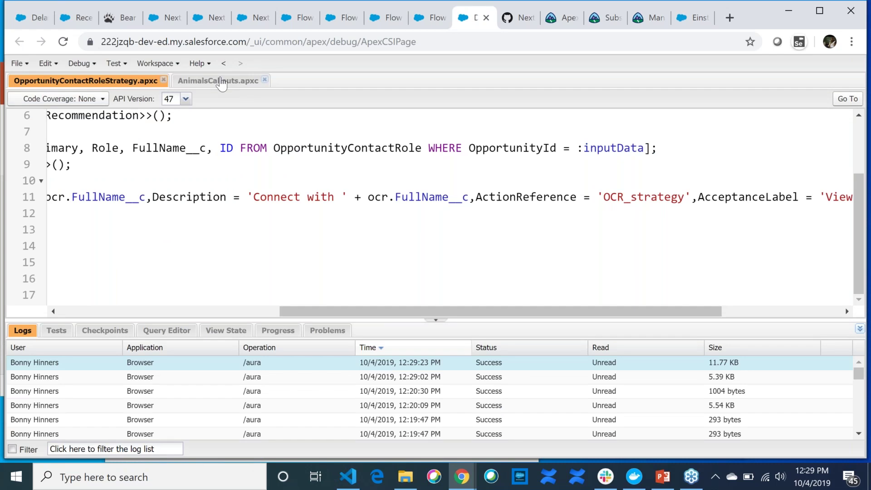
click(220, 81)
click(622, 267)
key(Up)
key(Up)
key(Up)
key(Up)
key(Up)
key(Up)
key(Up)
key(Up)
key(Up)
key(Up)
key(Up)
key(Up)
key(Up)
key(Up)
key(Up)
key(Up)
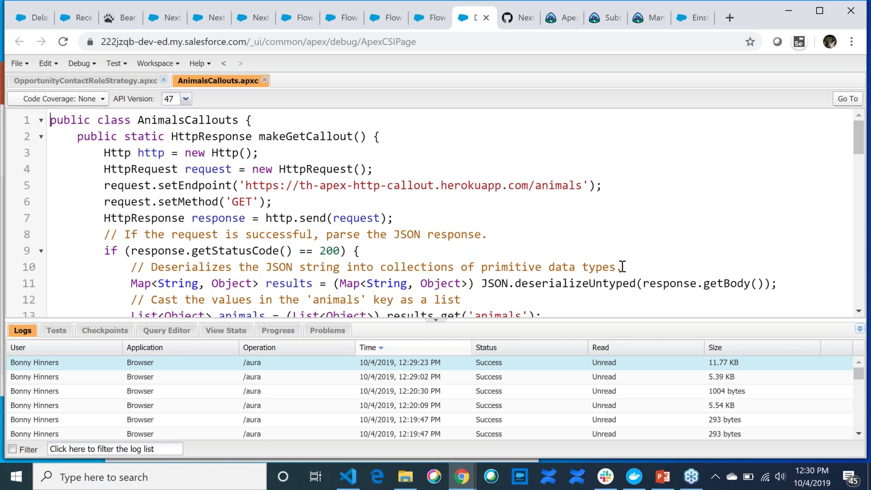
- Read through the makeGetCallout and makePostCallout methods of the AnimalsCallouts class
key(Down)
key(Down)
key(Down)
key(Down)
key(Down)
key(Down)
key(Down)
key(Down)
key(Down)
key(Down)
key(Down)
key(Down)
key(Down)
key(Down)
key(Down)
key(Down)
key(Down)
key(Down)
key(Down)
key(Down)
key(Down)
key(Down)
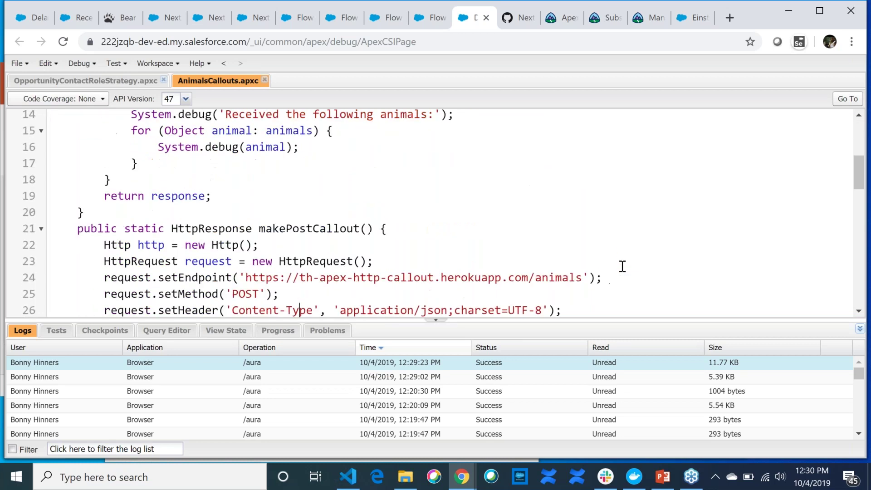
key(Down)
key(Down)
key(Down)
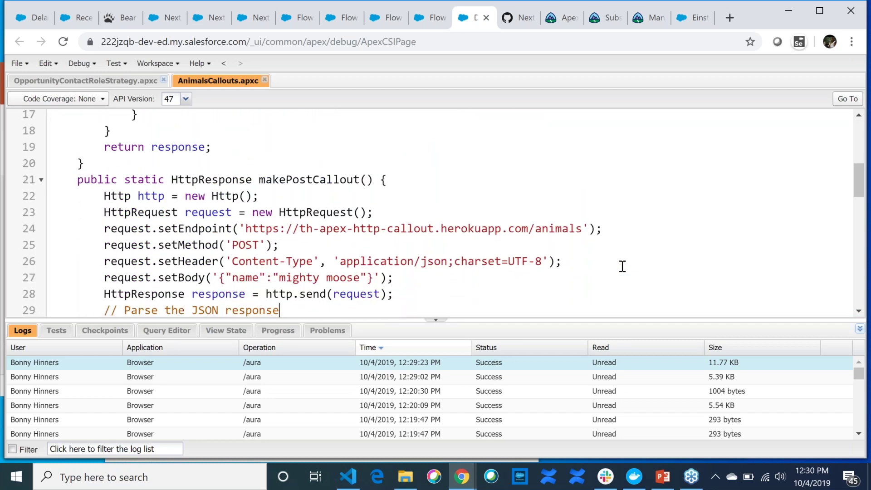
key(Down)
key(Down)
key(Down)
key(Down)
key(Down)
key(Down)
key(Down)
key(Down)
key(Down)
key(Down)
key(Down)
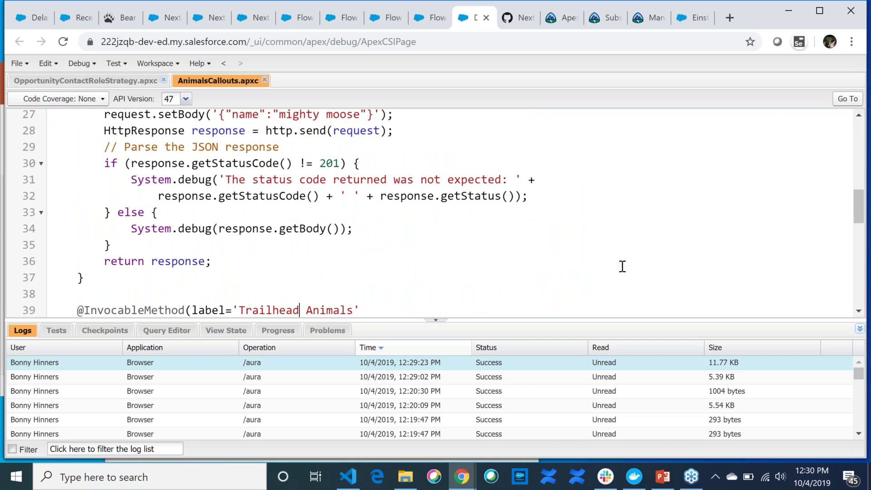
- Examine the Trailhead Animals invocable method declaration and the recommendation list it returns in getAPIdata
key(Down)
key(Down)
key(Down)
key(Down)
key(Down)
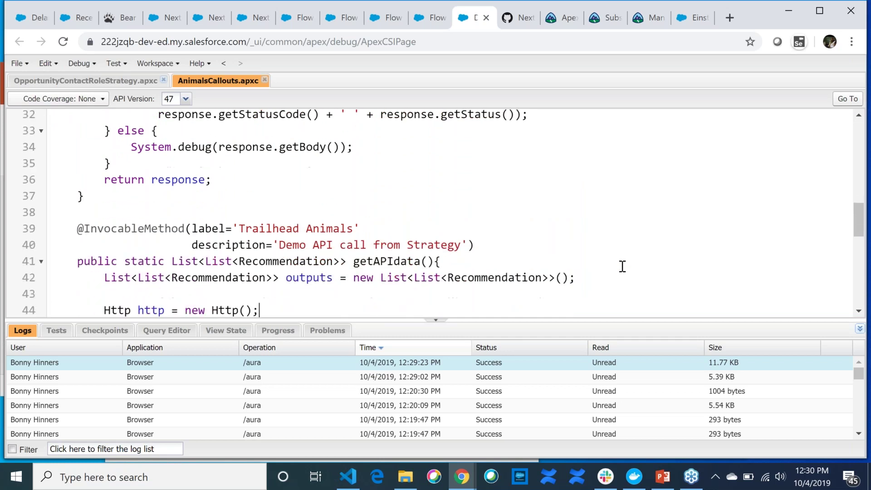
key(Down)
key(Down)
key(Down)
key(Down)
key(Down)
key(Down)
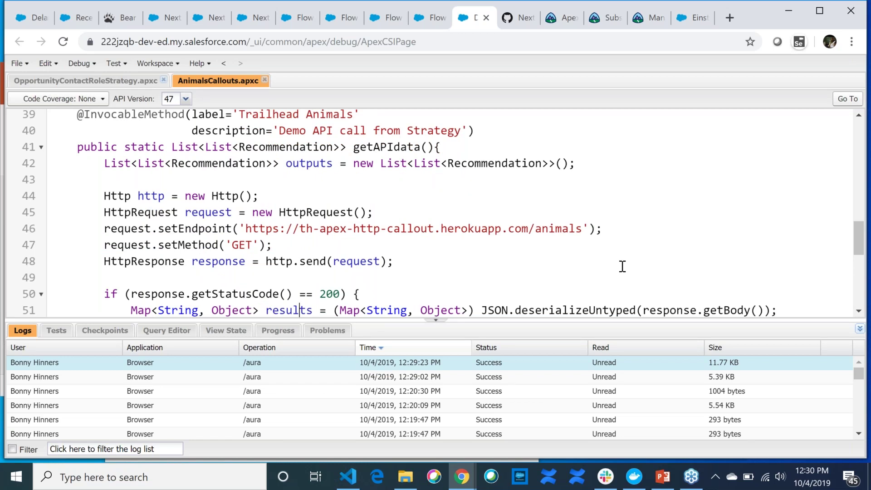
key(Down)
key(Down)
key(Down)
key(Up)
key(Up)
key(Up)
key(Up)
key(Up)
key(Up)
key(Up)
key(Up)
key(Up)
key(Up)
key(Up)
key(Up)
key(Up)
key(Up)
key(Up)
key(Up)
key(Up)
key(Up)
key(Up)
key(Up)
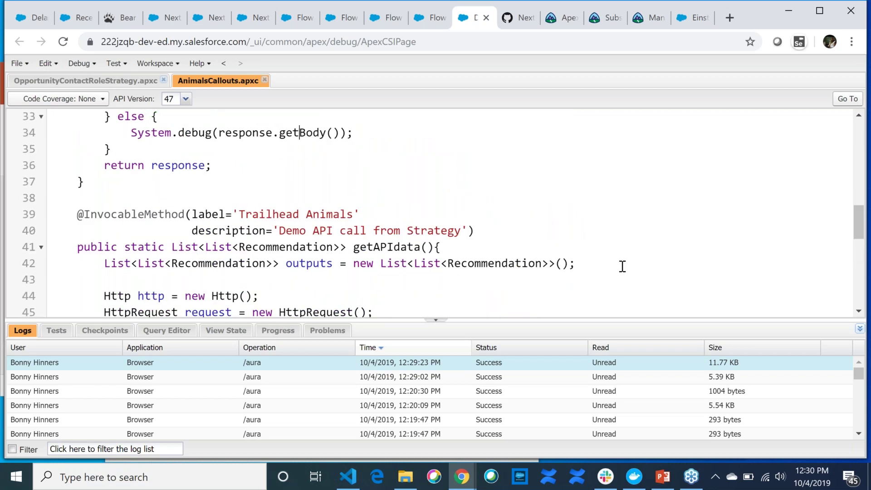
- Examine how getAPIdata sends its GET request to the animals endpoint and parses the JSON response
key(Down)
key(Down)
key(Down)
key(Down)
key(Down)
key(Down)
key(Down)
key(Down)
key(Down)
key(Down)
key(Down)
key(Down)
key(Down)
key(Down)
key(Down)
key(Down)
key(Down)
key(Down)
key(Down)
key(Down)
key(Down)
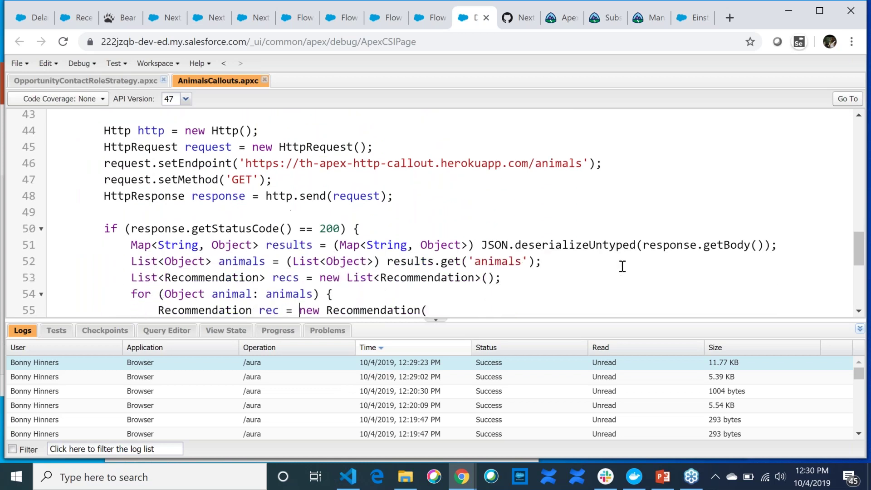
key(Down)
key(Down)
key(Down)
key(Down)
key(Down)
key(Down)
key(Up)
key(Up)
key(Up)
key(Up)
key(Up)
key(Up)
key(Up)
key(Up)
key(Up)
key(Up)
key(Up)
key(Up)
key(Up)
key(Up)
key(Up)
key(Up)
key(Up)
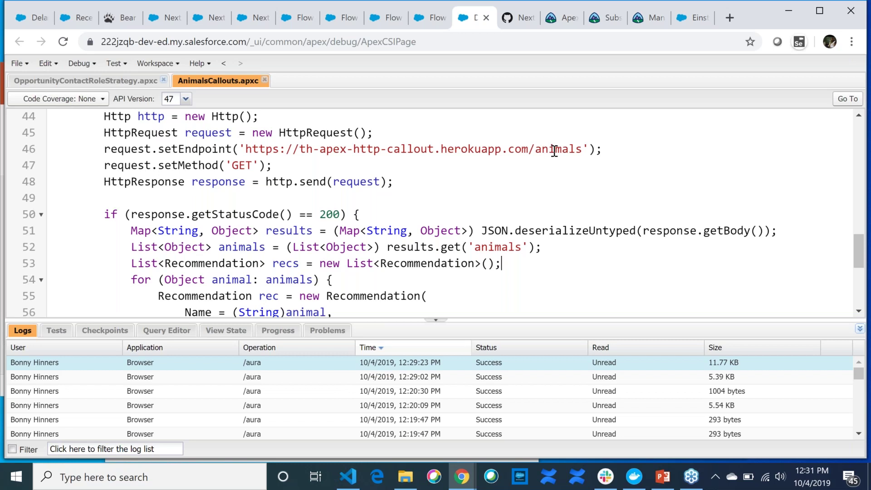
- Review the getAPIdata loop that builds each animal's Recommendation, including SecondaryInfo__c, ActionReference and AcceptanceLabel
key(Down)
key(Down)
key(Down)
key(Down)
key(Down)
key(Down)
key(Down)
key(Down)
key(Down)
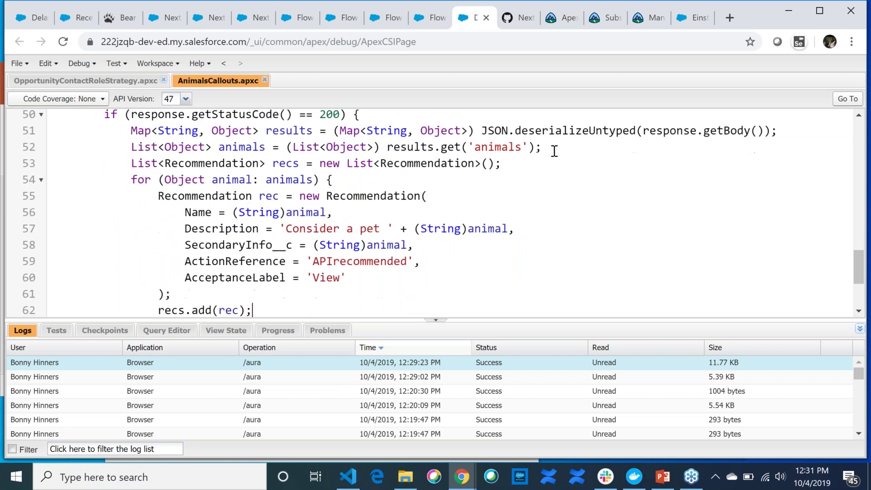
key(Down)
key(Down)
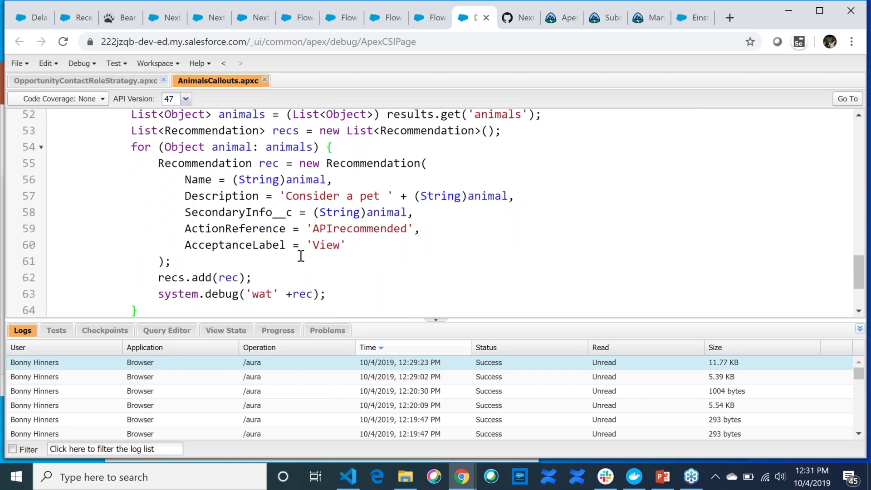
key(Down)
key(Down)
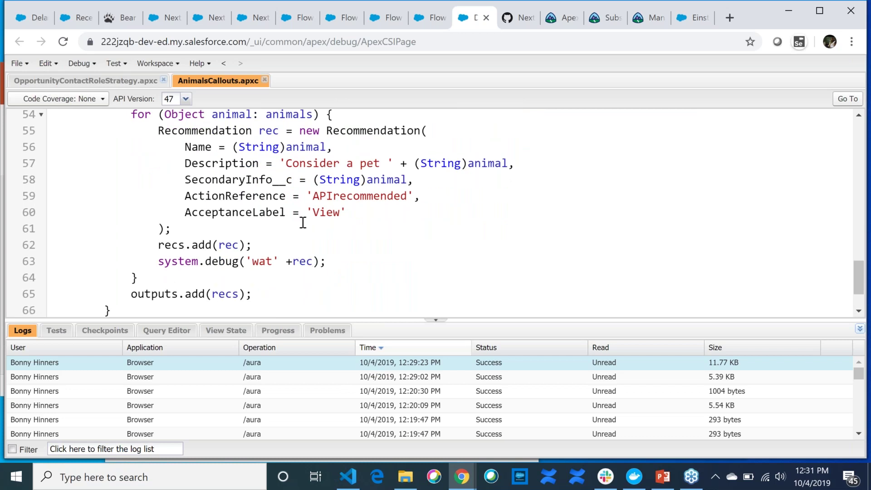
click(431, 179)
click(431, 179)
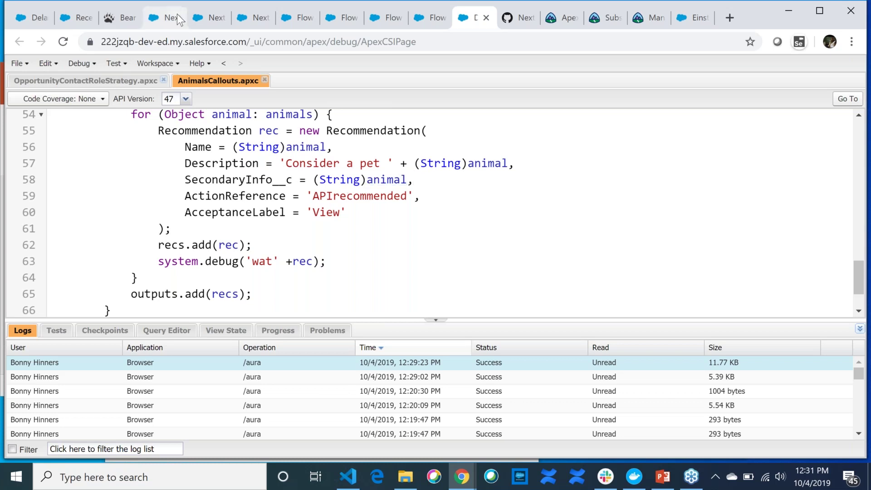
- Open the Contact API Info strategy from Next Best Action setup and review the Apex action of its Adopt Generate element
click(162, 19)
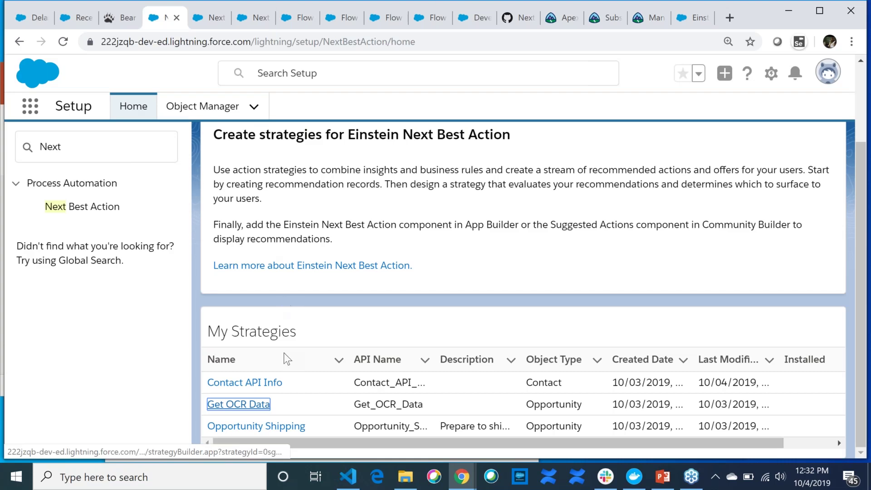
click(268, 384)
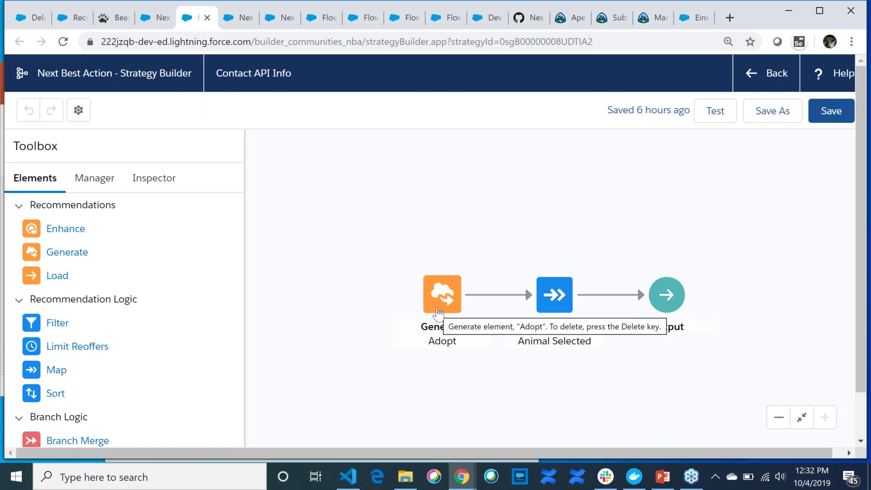
click(438, 312)
scroll(438, 313, down, 1)
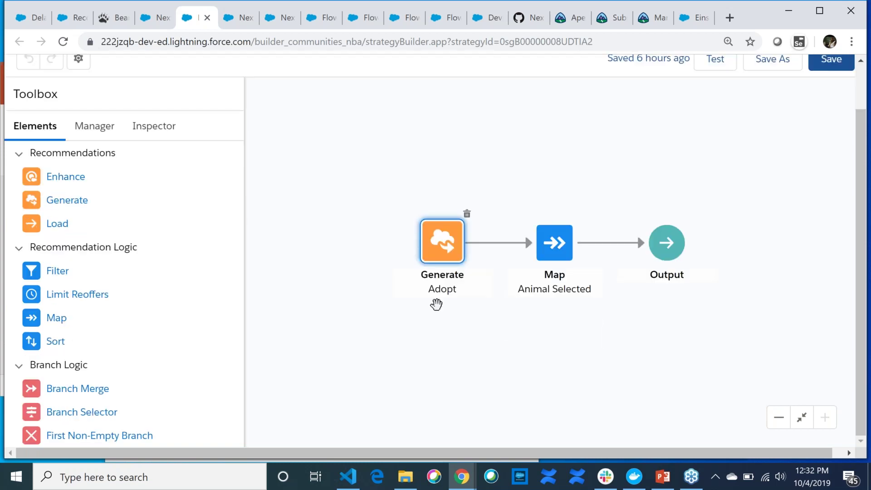
double_click(444, 248)
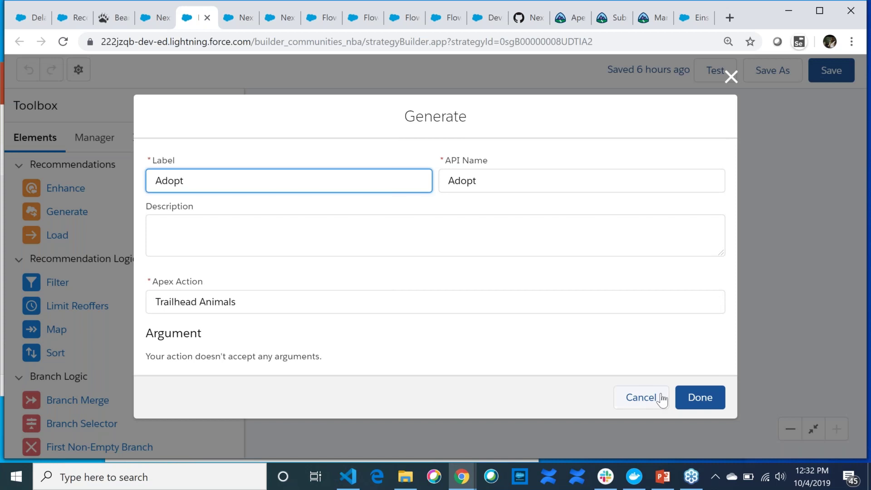
click(689, 402)
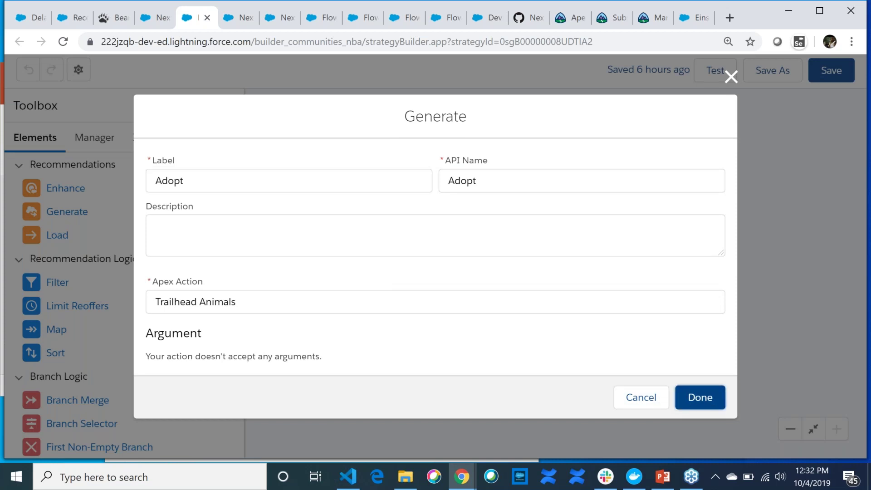
- Review the field mapping in the strategy's Animal Selected Map element and close it
click(561, 259)
double_click(563, 262)
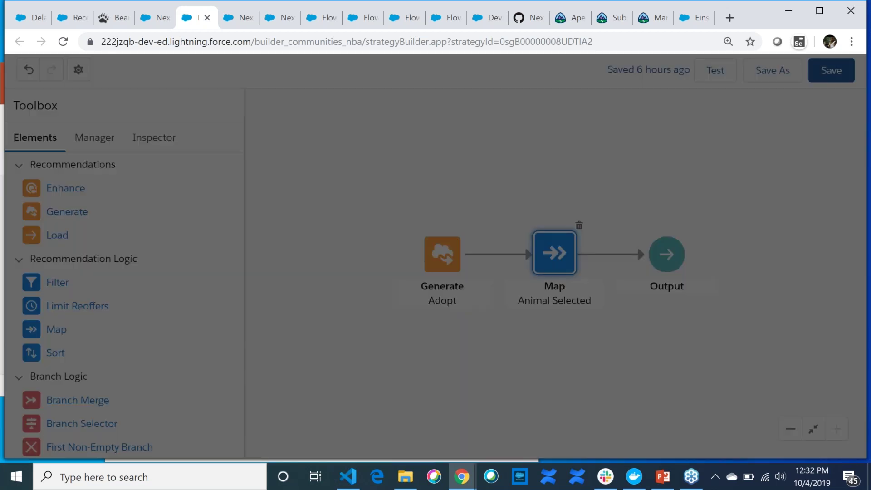
drag(731, 246, 726, 298)
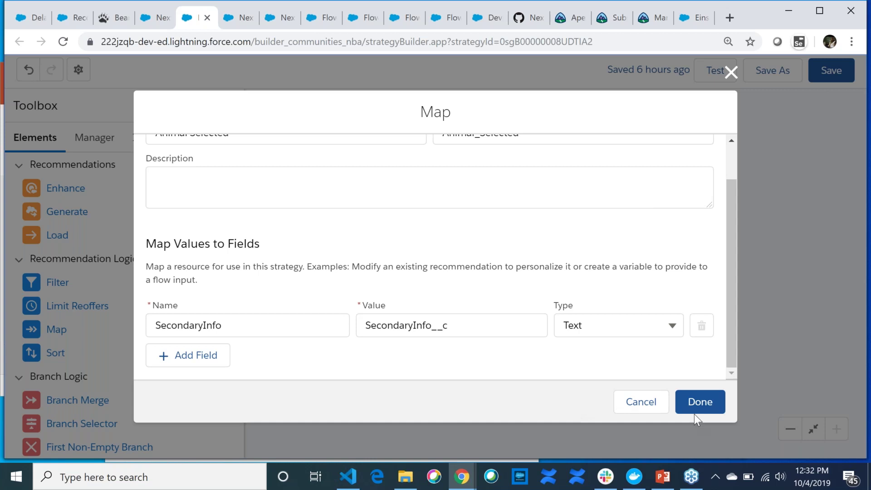
click(700, 402)
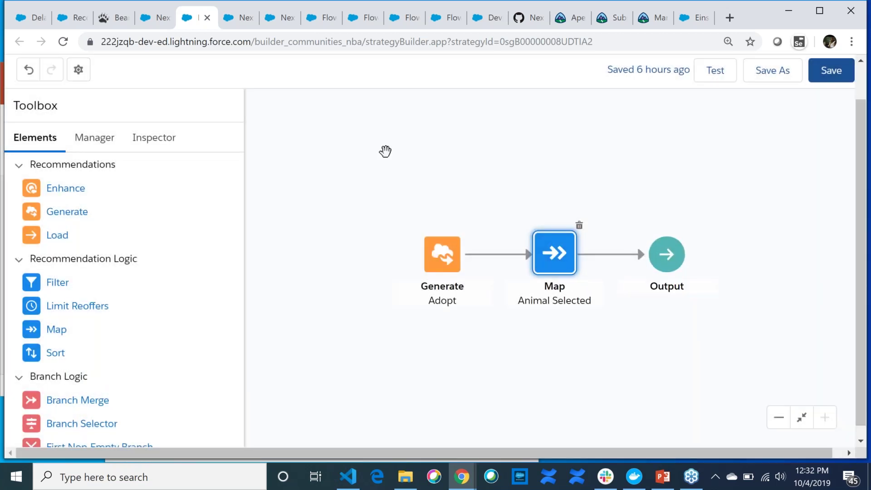
- Open the APIrecommended flow referenced in AnimalsCallouts, review its User Interaction with Flow screen, and return to the contact record
click(485, 19)
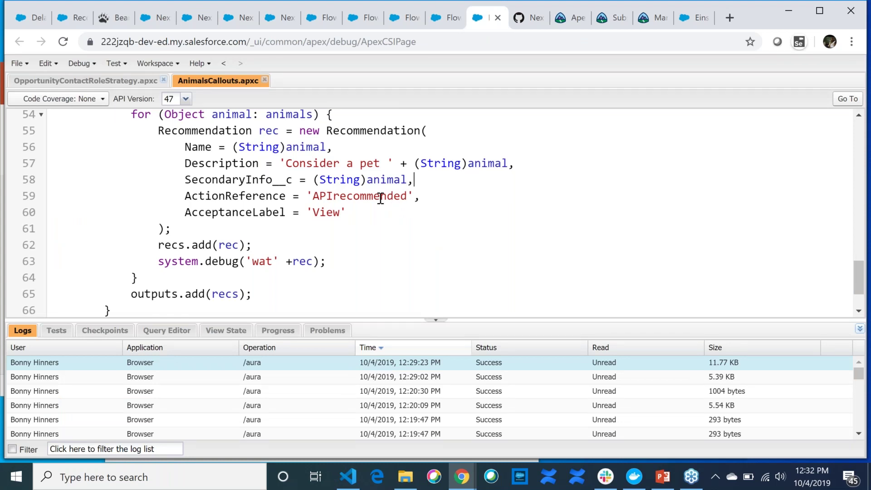
click(193, 20)
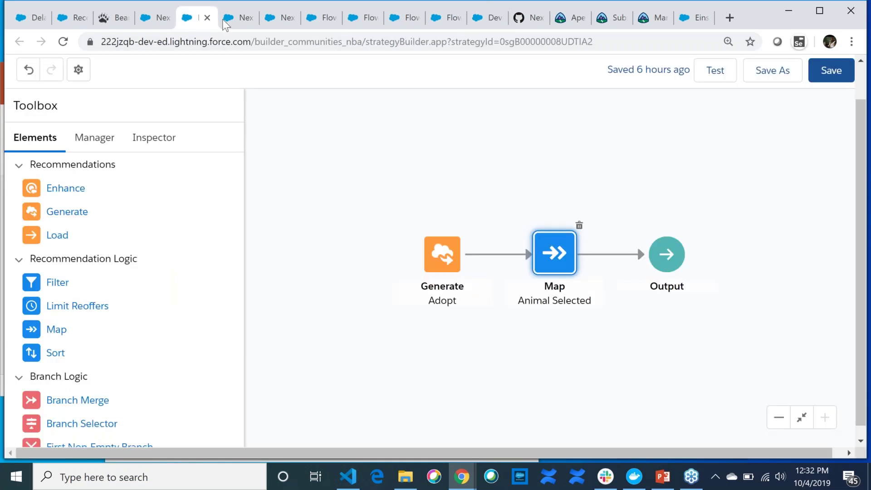
click(318, 20)
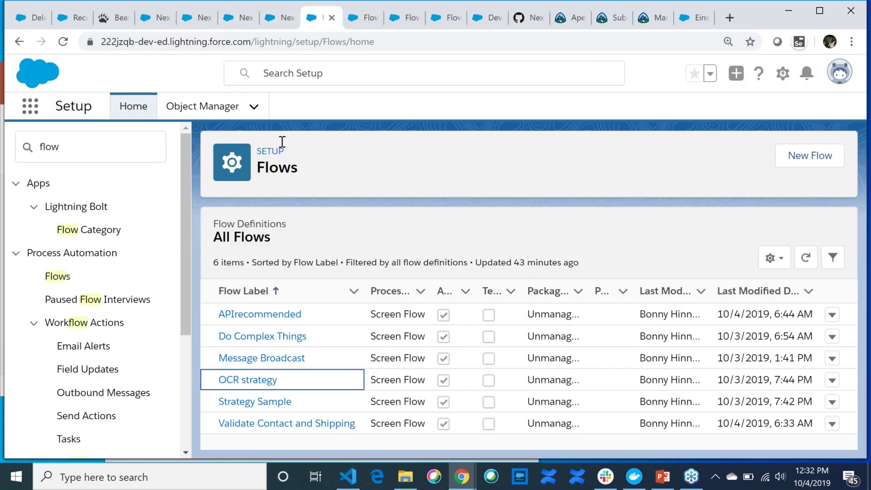
click(270, 314)
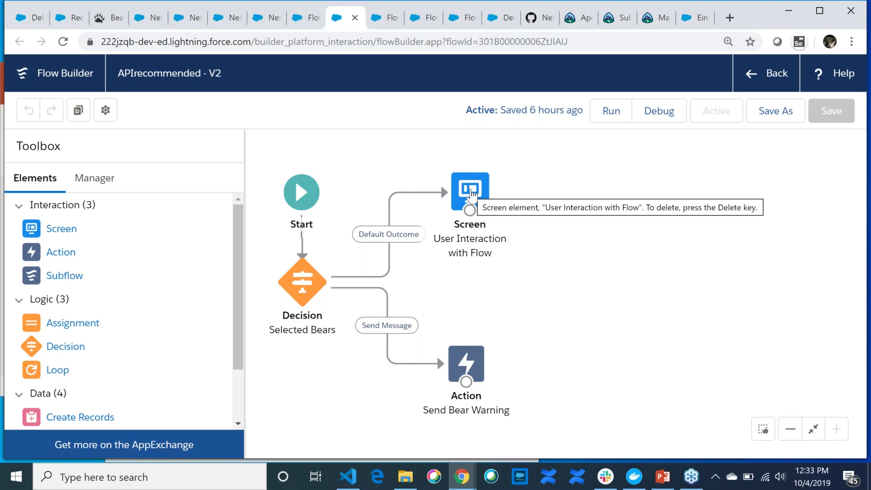
click(472, 193)
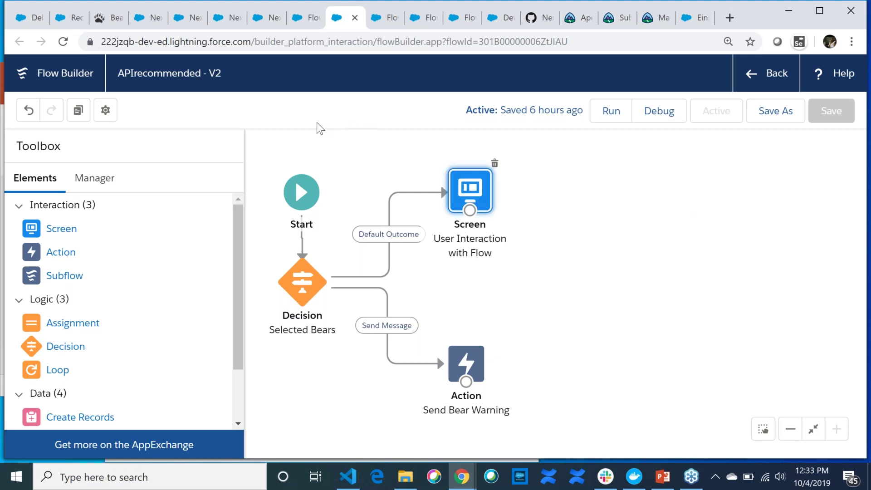
click(32, 17)
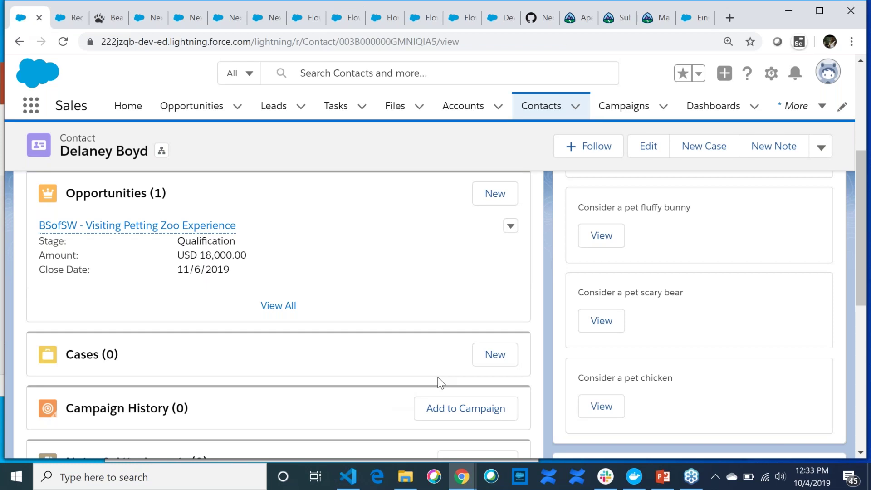
- Review the strategies list and the diagrams of the Contact API Info, Get OCR Data and Opportunity Shipping strategies
click(142, 18)
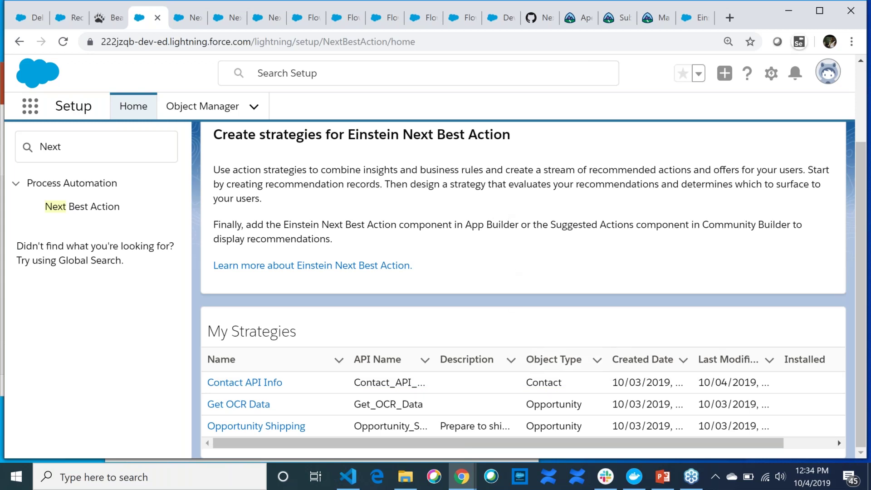
click(181, 26)
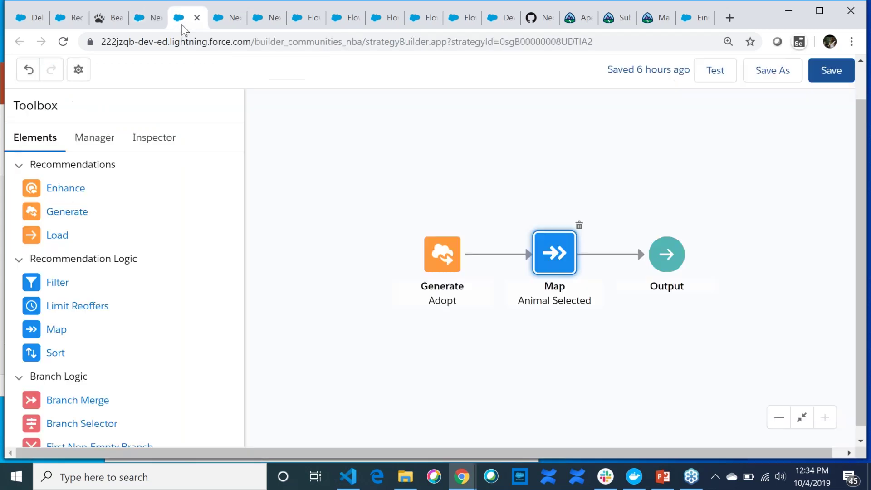
click(229, 26)
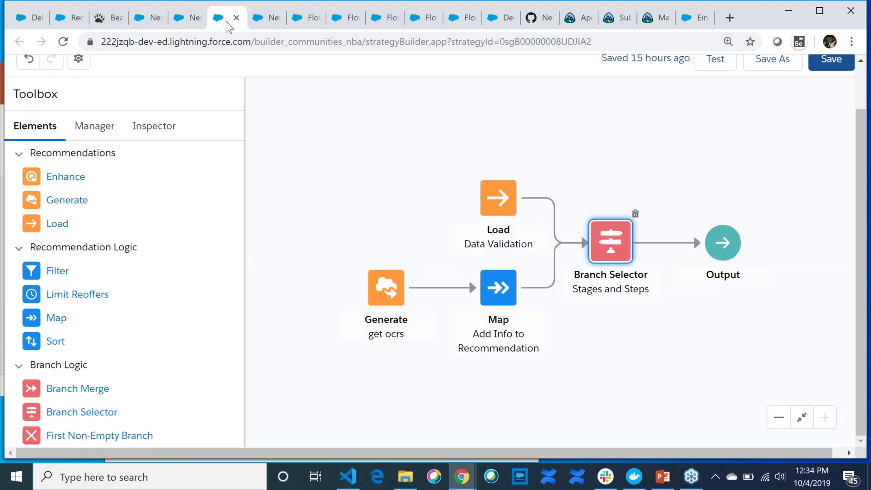
click(254, 22)
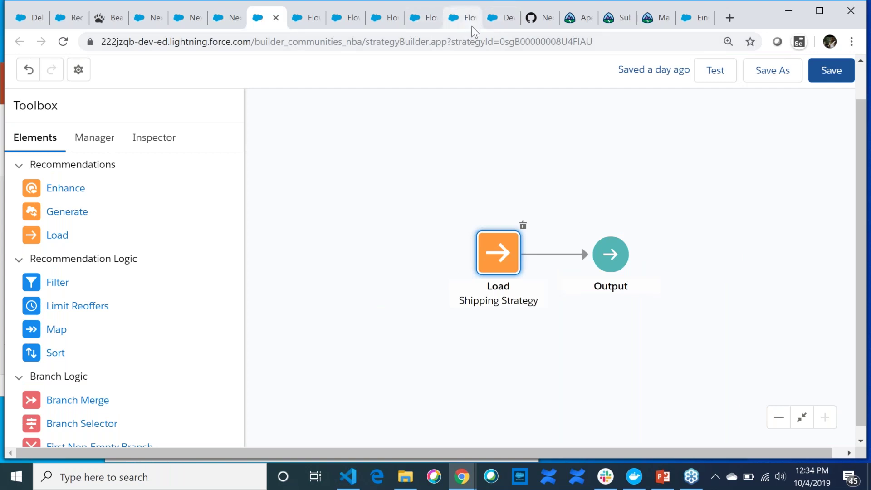
- Review the query and recommendation-building loop in the OpportunityContactRoleStrategy Apex class
click(497, 30)
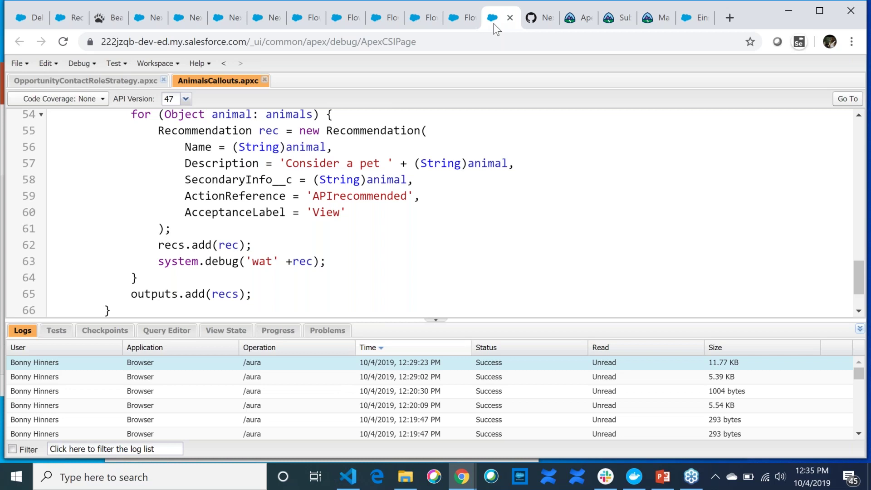
click(115, 81)
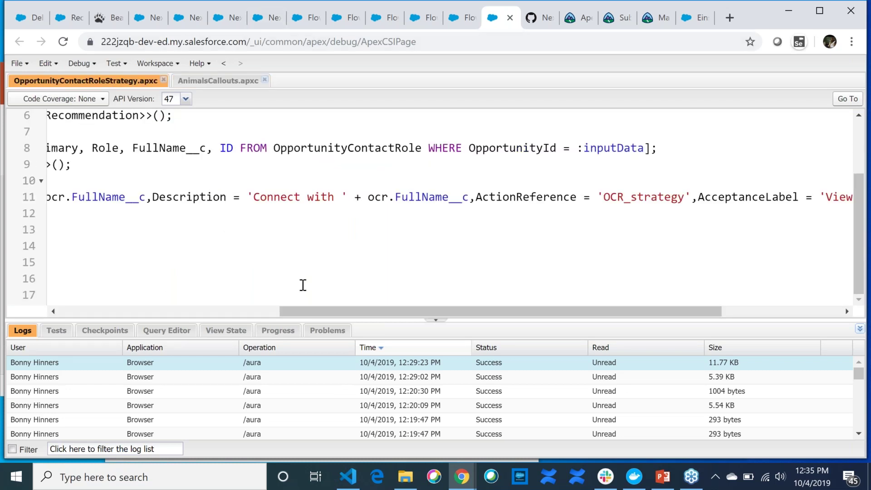
drag(306, 312, 117, 312)
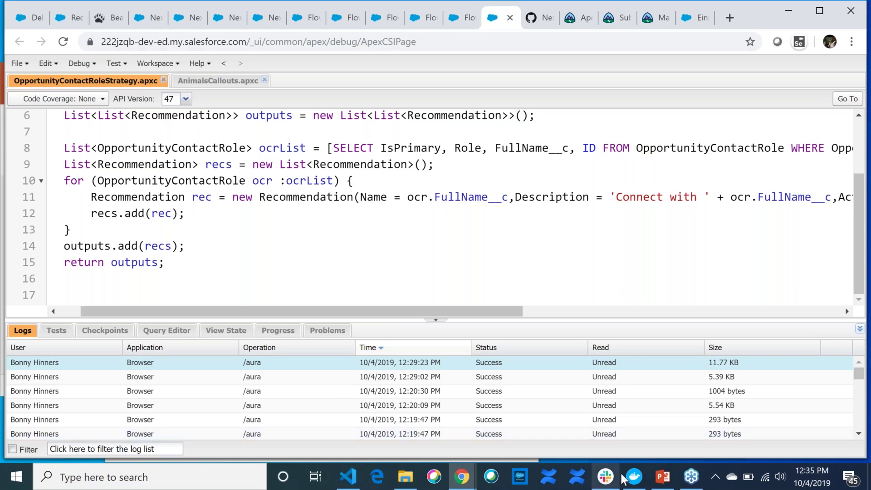
- Switch to PowerPoint, present the slides from the Next Best Action slide onward, and minimize the presentation after the show
click(663, 477)
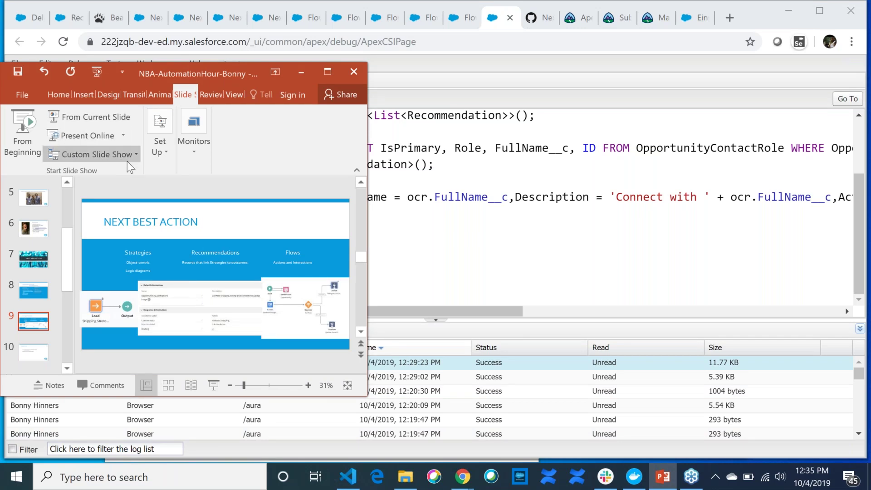
click(93, 117)
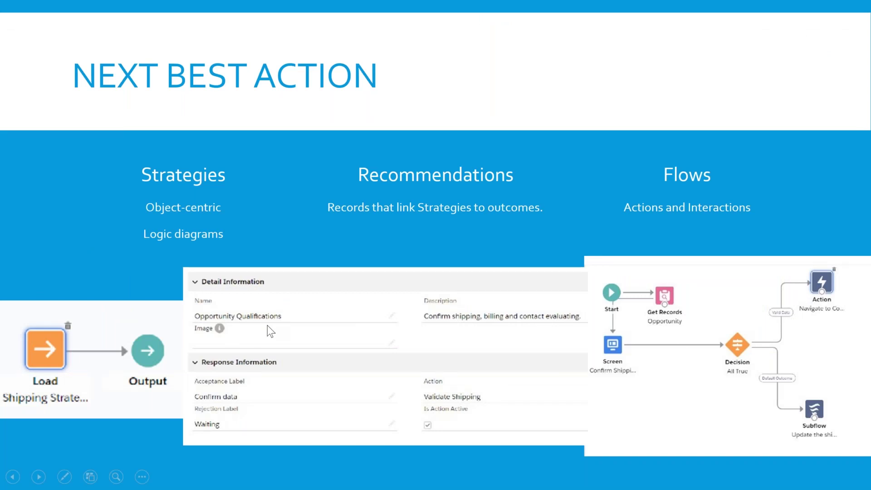
key(Right)
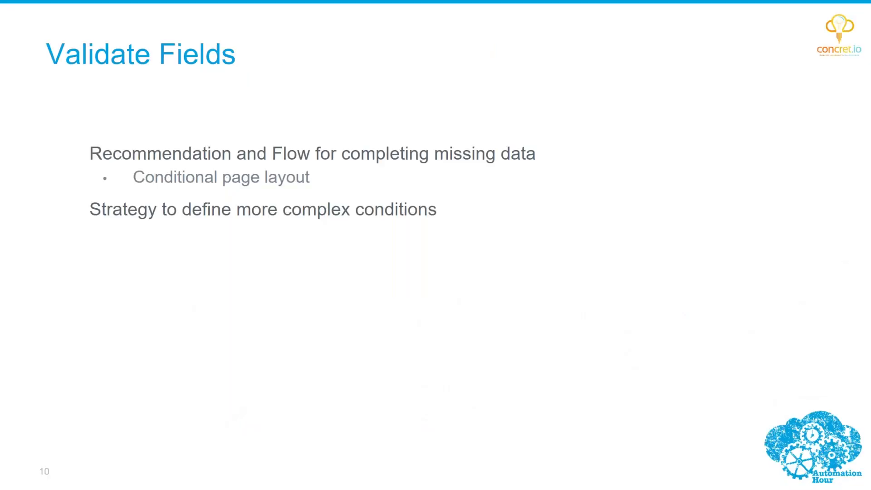
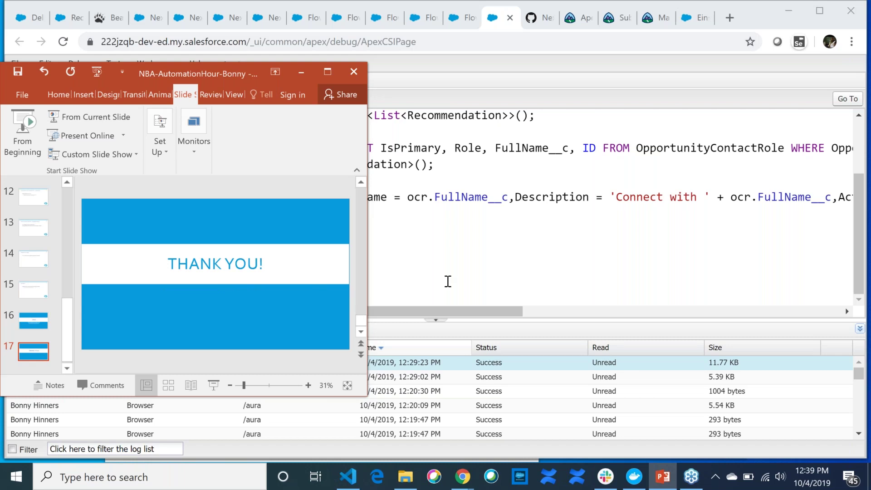
click(301, 73)
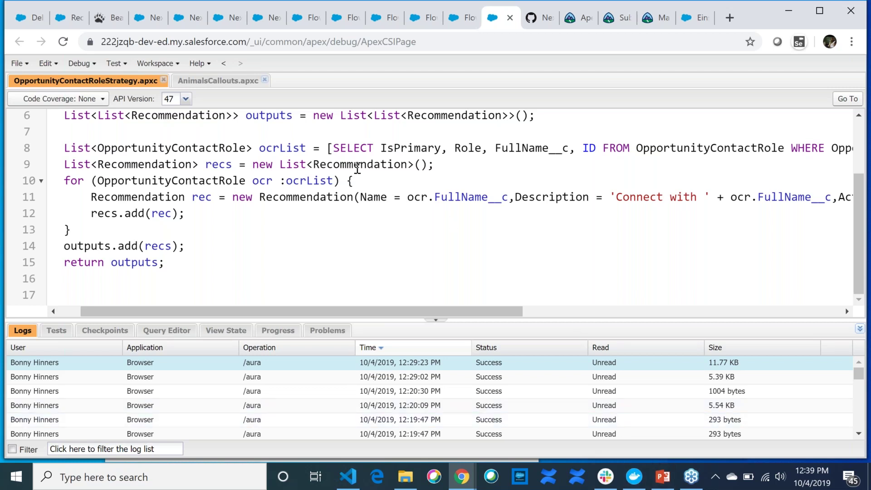
- Display the All Recommendations list view for the Recommendations object and pin it as the default
click(140, 19)
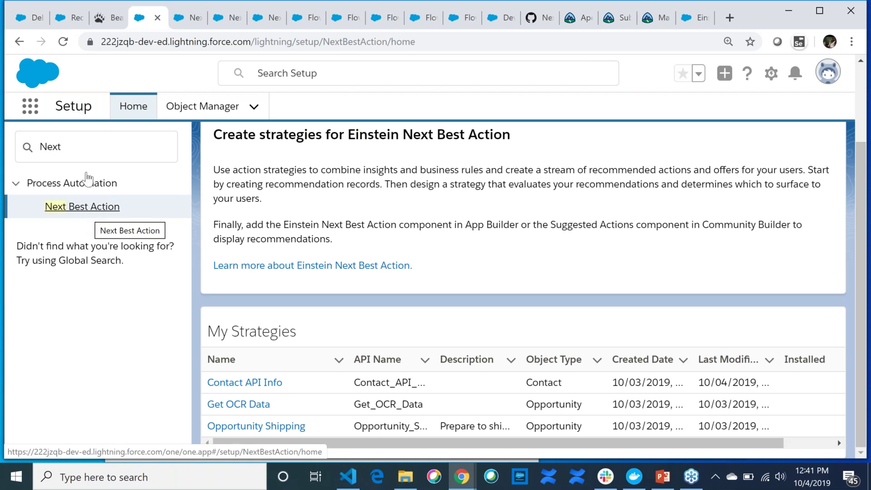
click(72, 26)
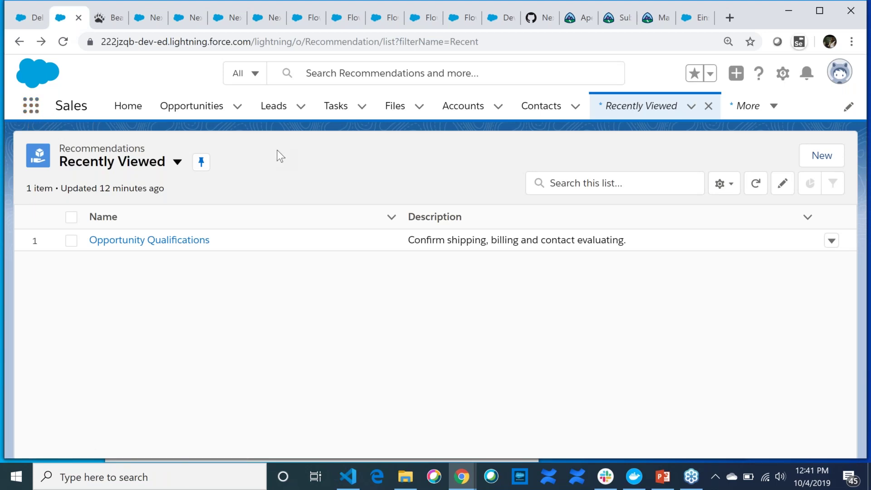
click(177, 161)
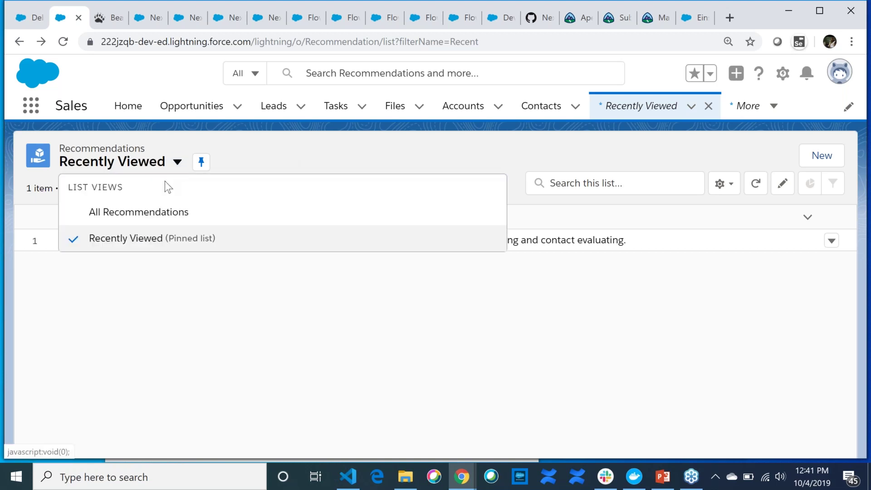
click(201, 213)
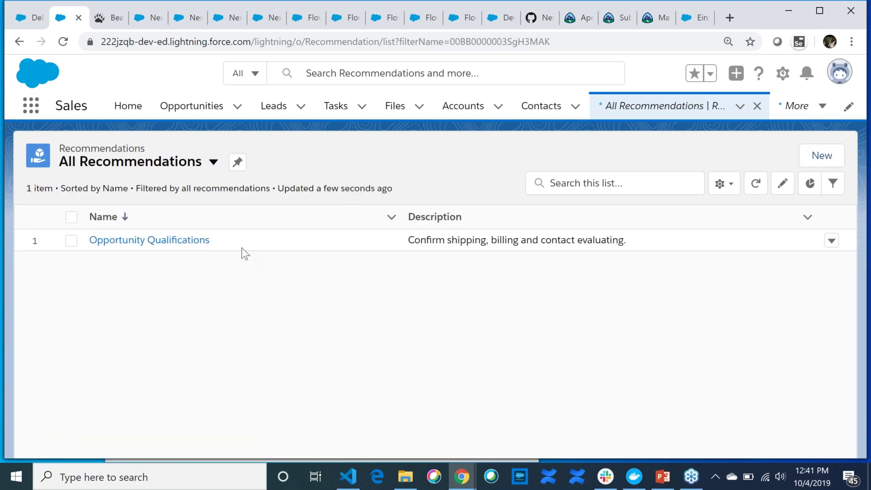
click(237, 162)
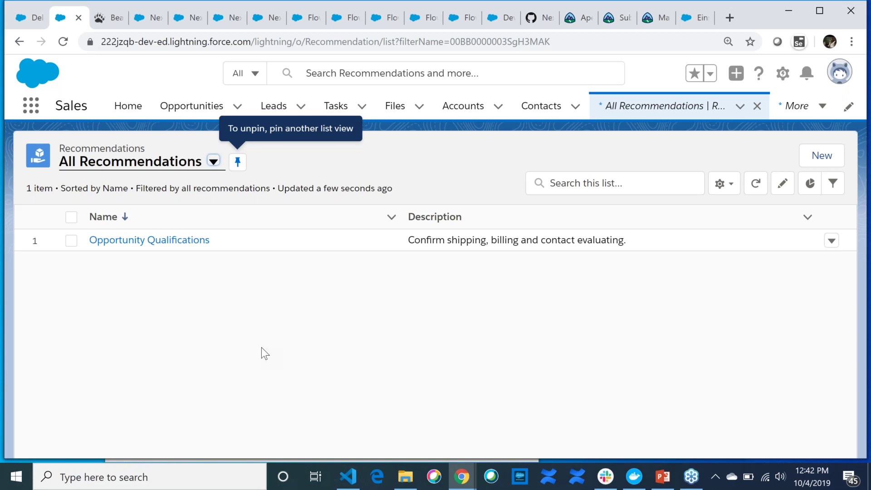
- Review the Einstein Next Best Action Permissions and Entitlements help article, including user permissions, request entitlements and Track and Report Recommendation Reactions
click(687, 20)
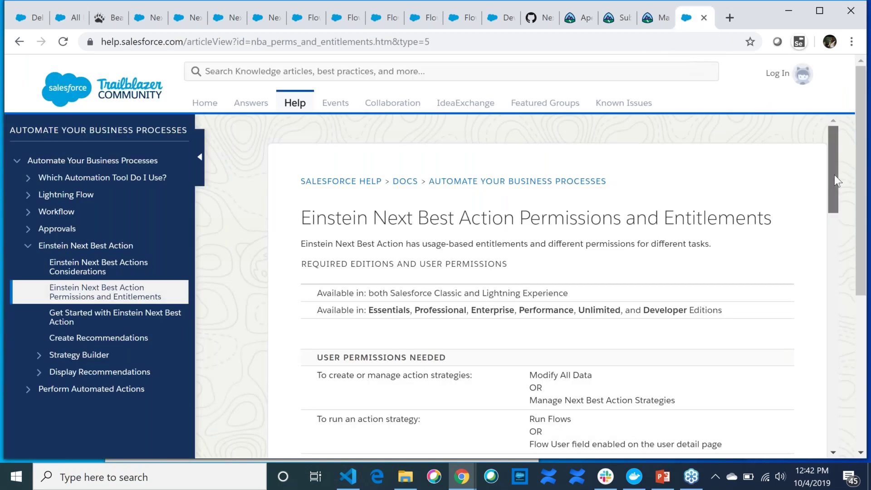
drag(835, 175, 833, 211)
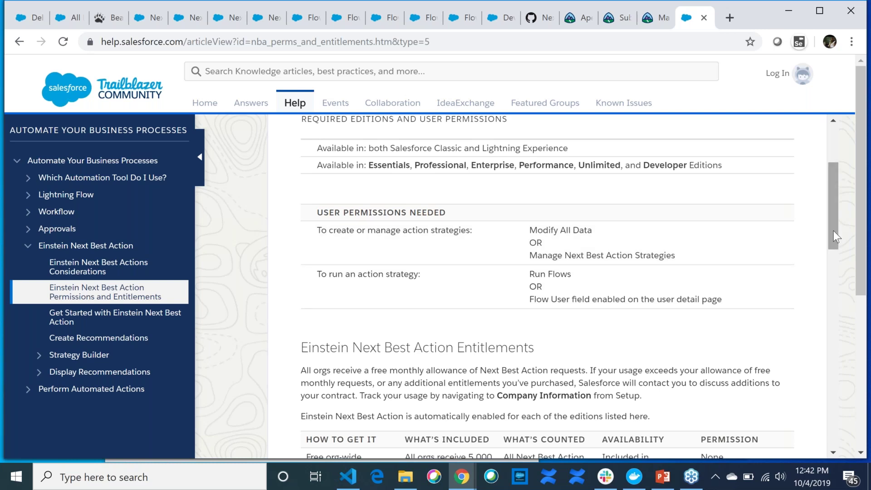
drag(835, 235, 835, 262)
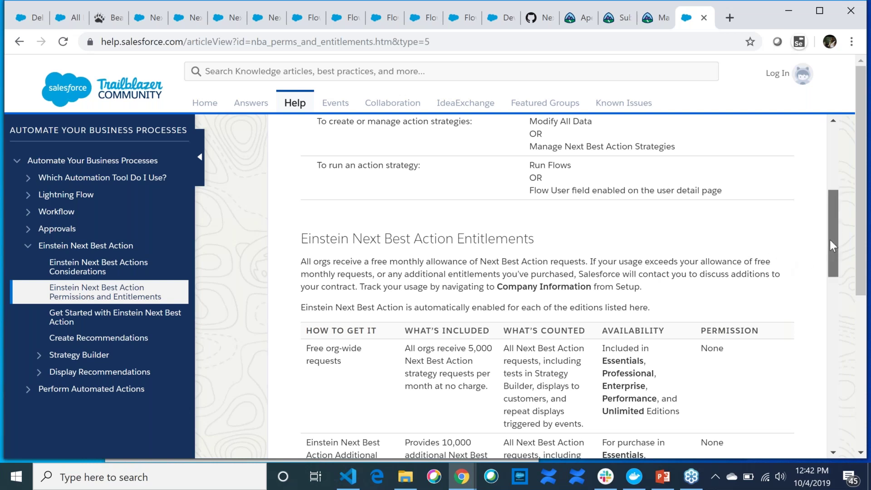
drag(833, 256, 862, 411)
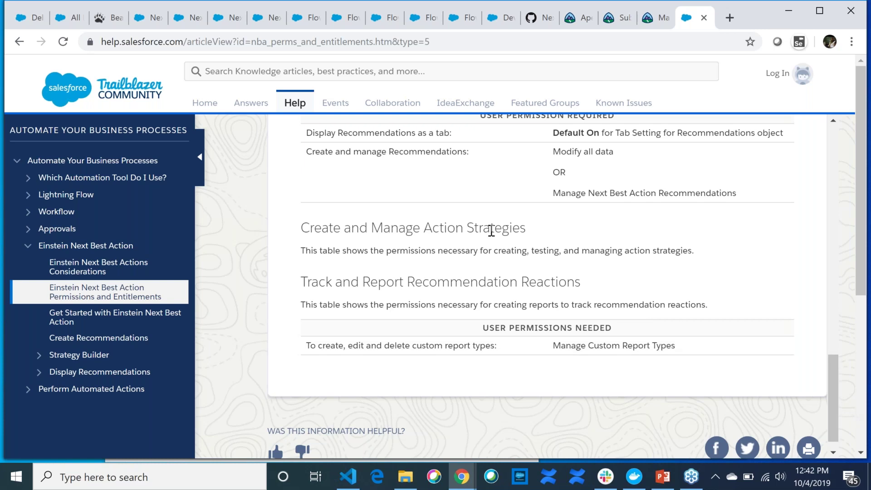
drag(306, 278, 574, 289)
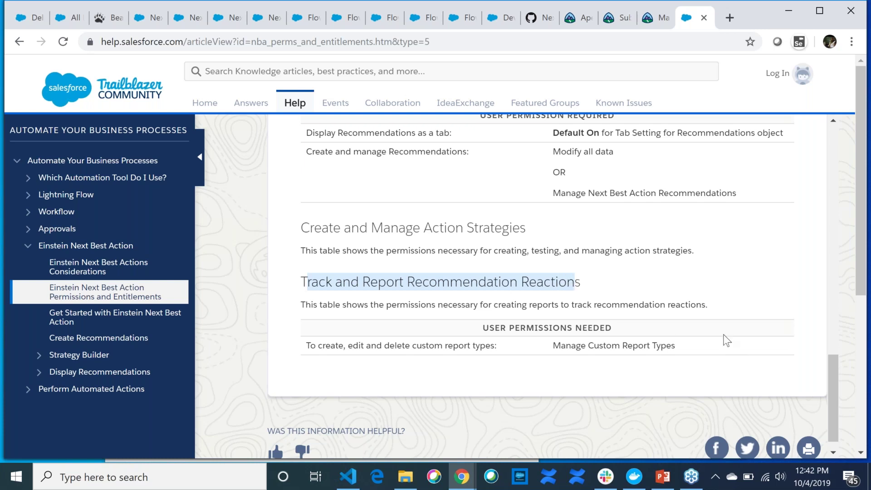
drag(830, 389, 775, 178)
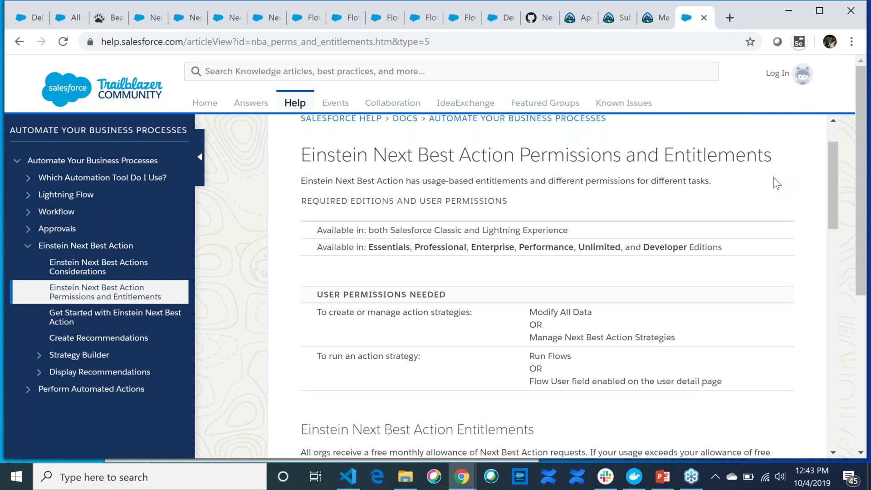
drag(827, 215, 843, 386)
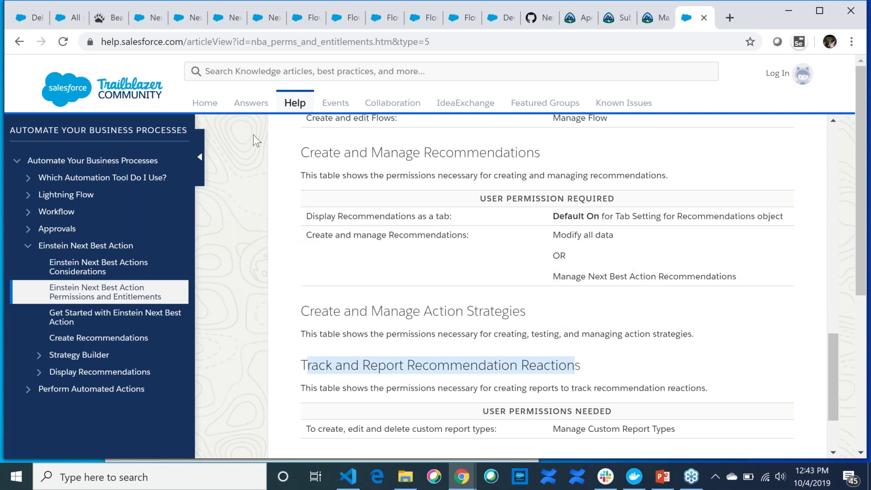
- Look at the New Strategy form from Next Best Action setup and close it without creating a strategy
click(142, 10)
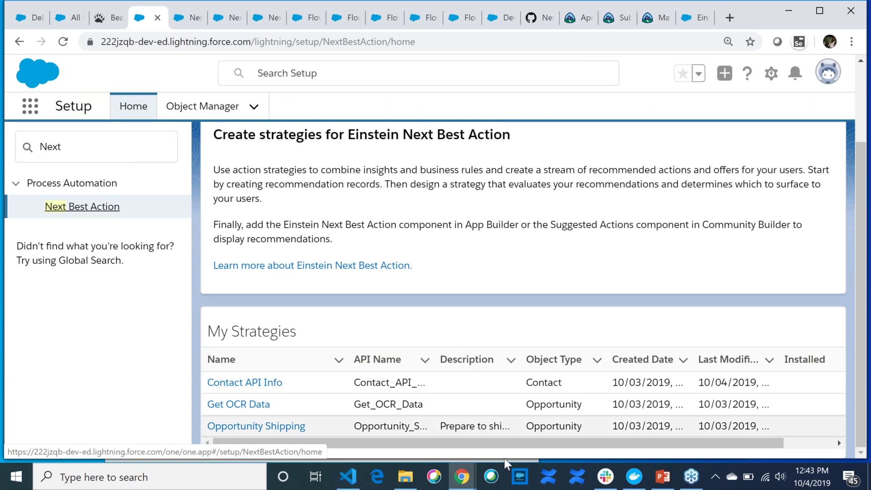
drag(516, 447, 433, 201)
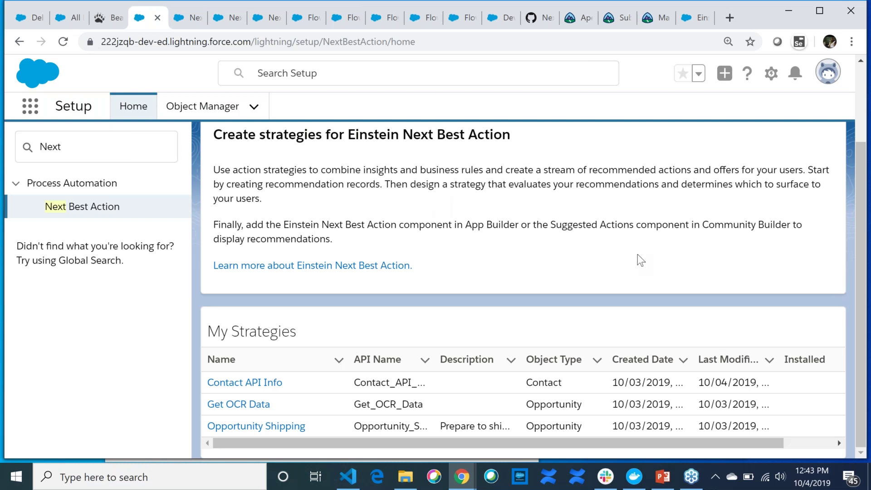
scroll(862, 328, up, 2)
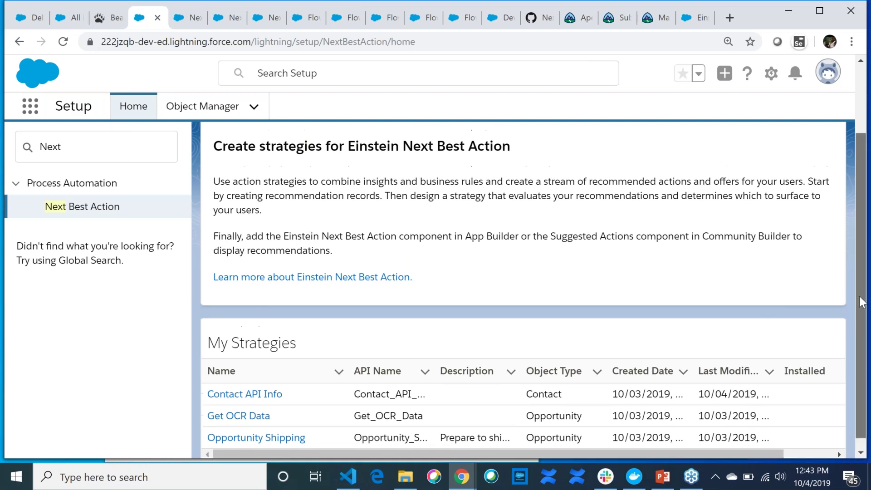
click(782, 165)
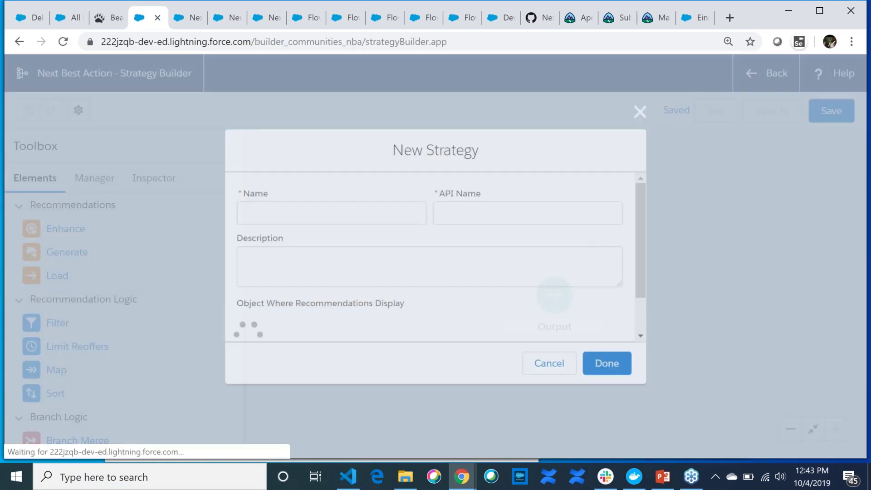
click(571, 364)
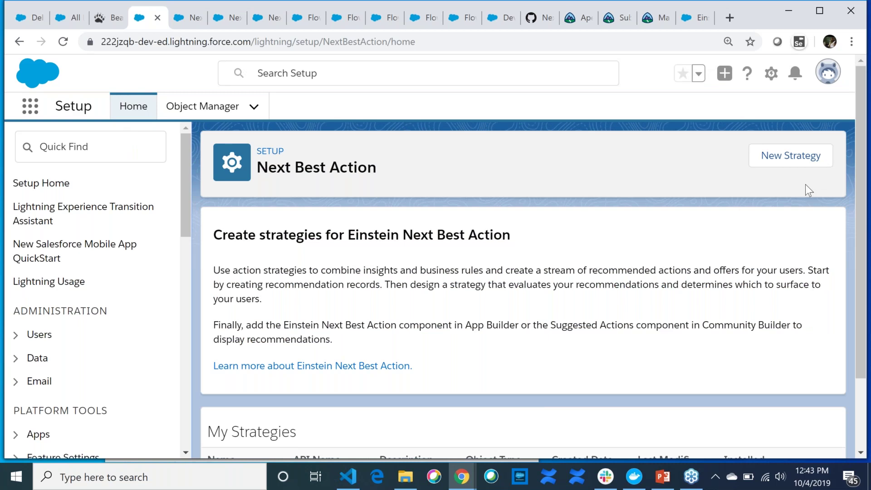
- Create a new strategy named test with API name test, displaying recommendations on the Account object
click(803, 162)
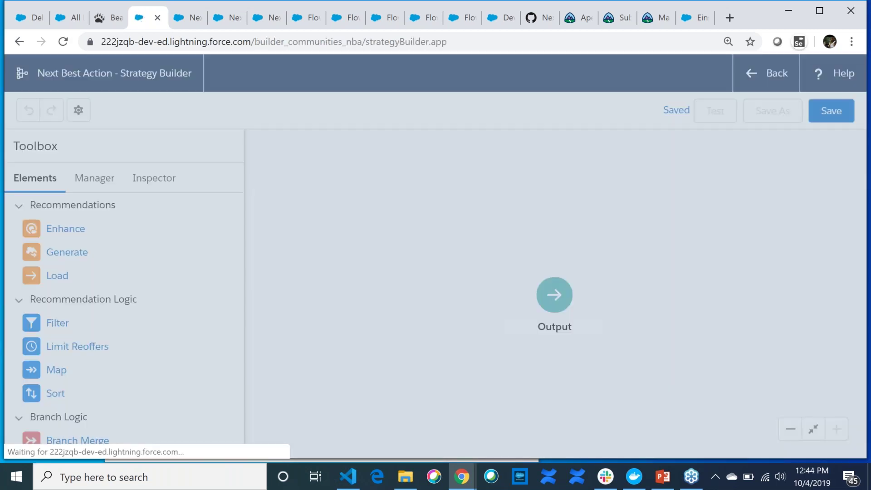
text(test)
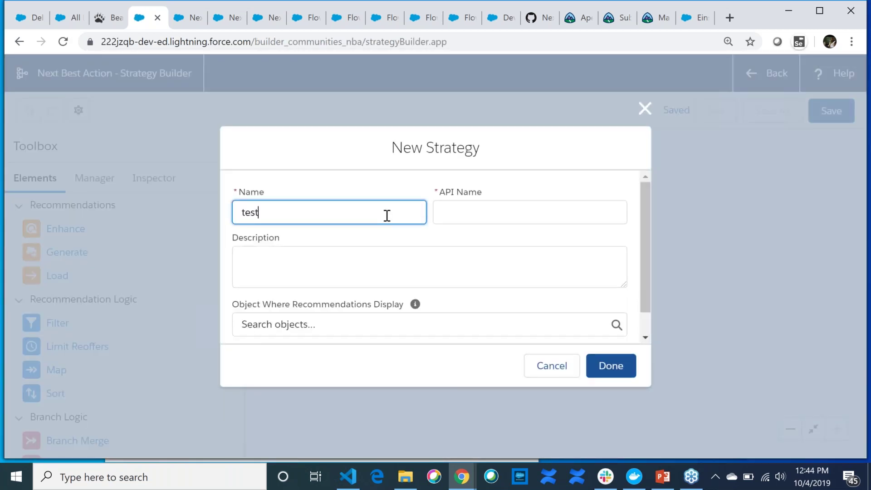
key(Tab)
click(436, 330)
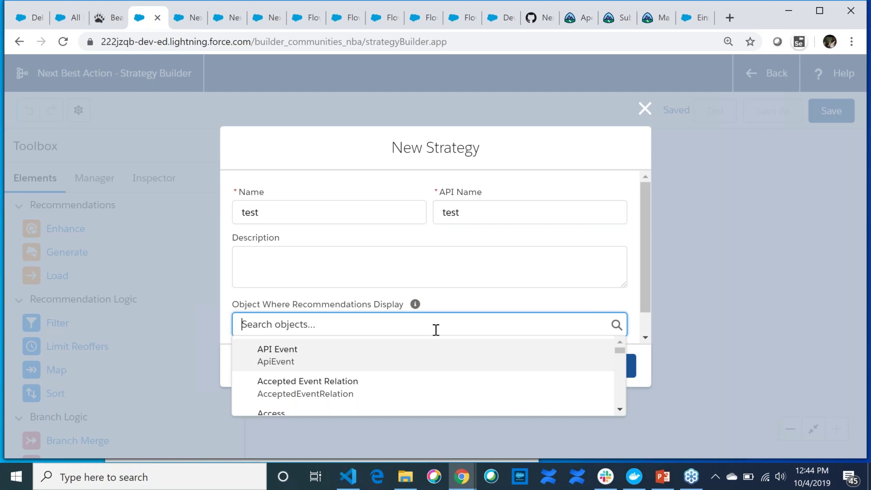
text(account)
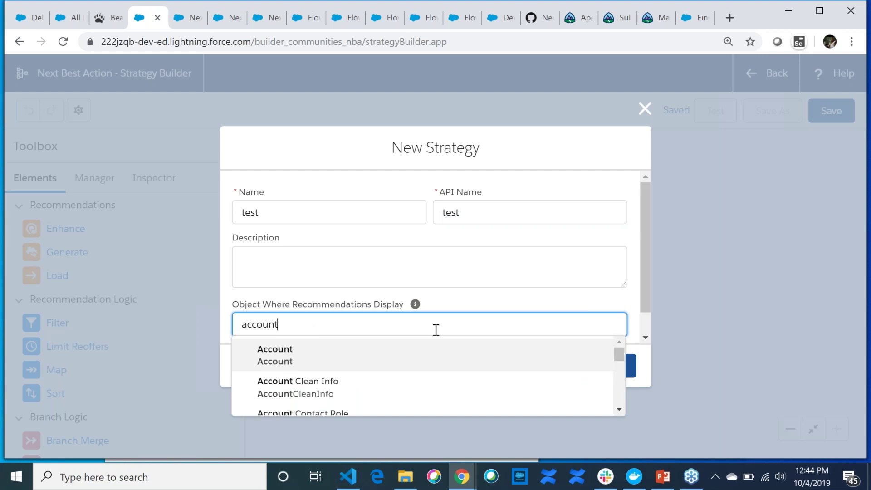
click(304, 363)
click(609, 367)
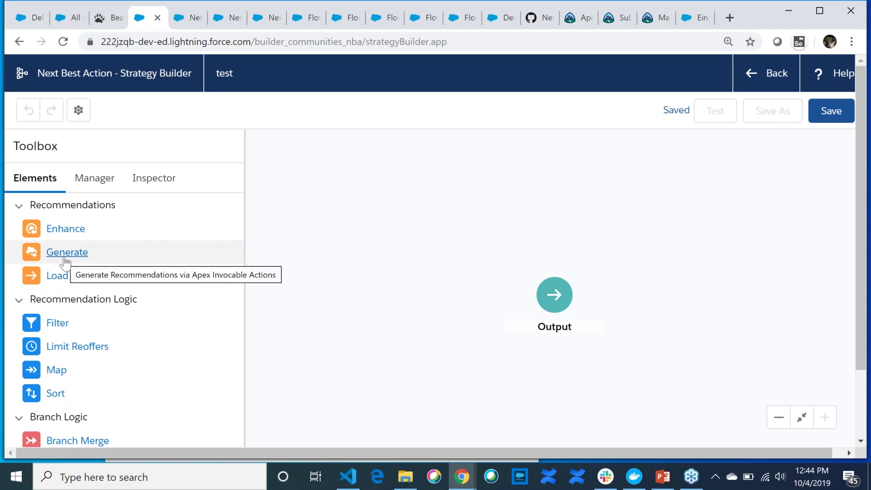
- Look at the blank New Connection form and close it without creating a connection
click(92, 181)
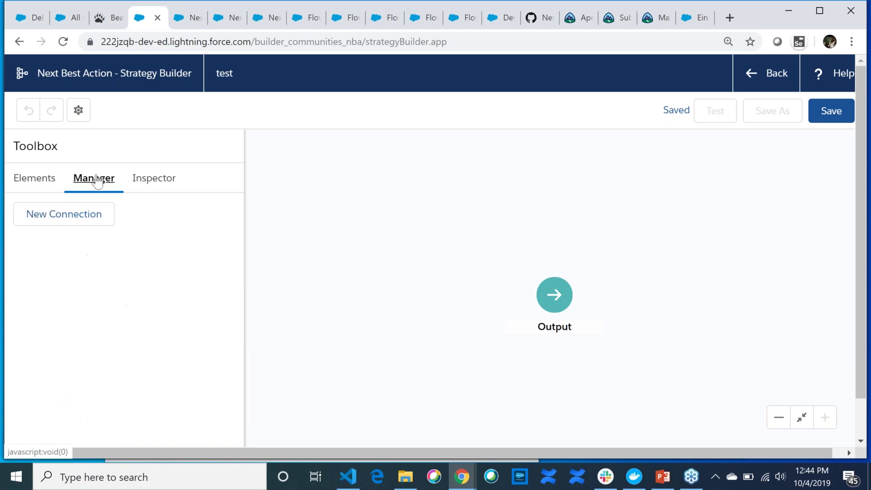
click(70, 217)
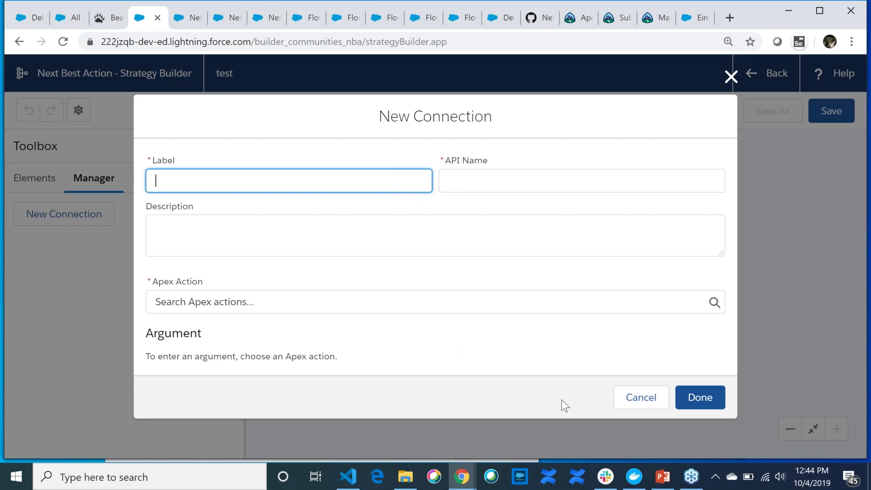
click(640, 405)
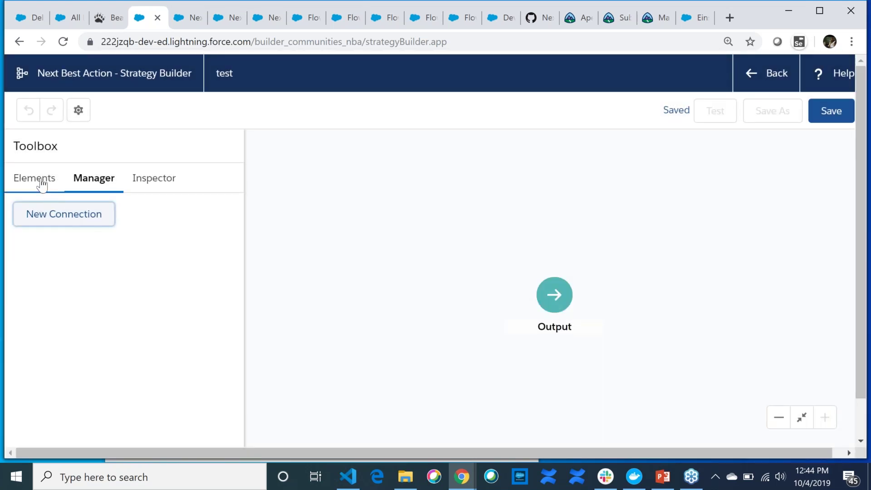
- Examine the strategy's recommendation elements, including the descriptions of Generate and Enhance
click(43, 185)
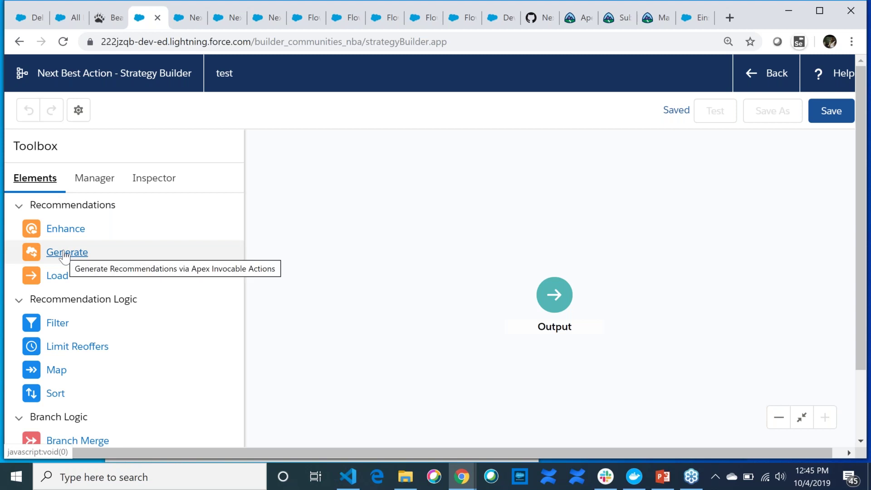
click(72, 232)
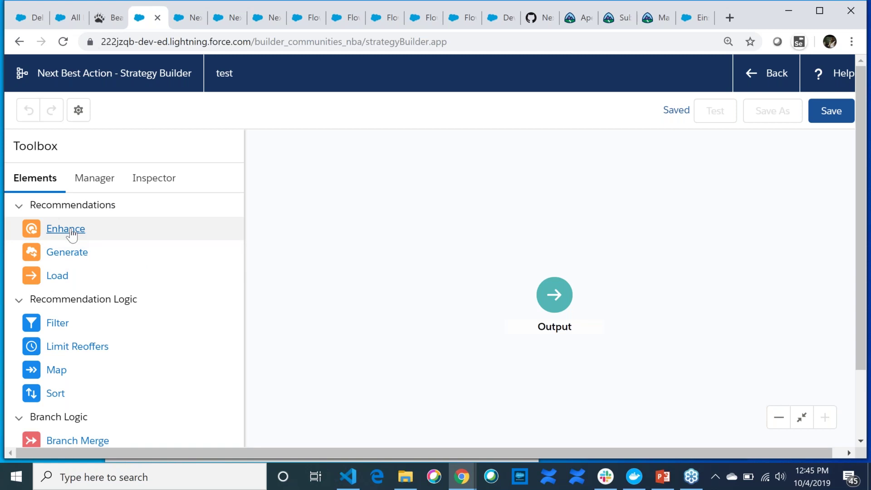
click(72, 232)
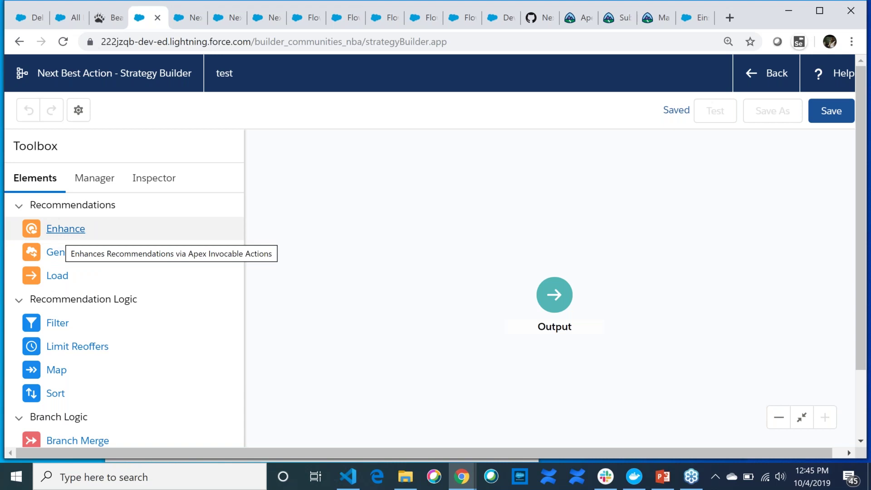
click(85, 232)
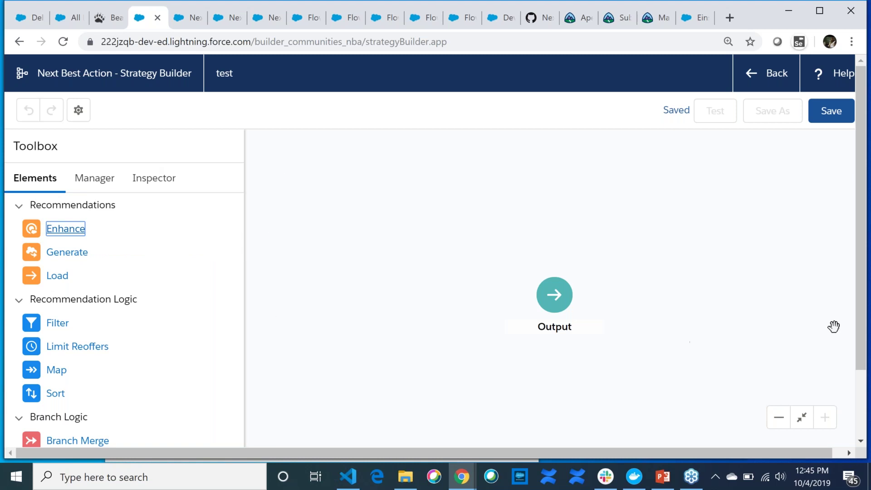
- Create a connection labelled test connect, with API name test_connect, that uses the Trailhead Animals Apex action
mouse_move(858, 334)
mouse_down()
mouse_move(863, 384)
mouse_move(861, 347)
mouse_up()
click(145, 168)
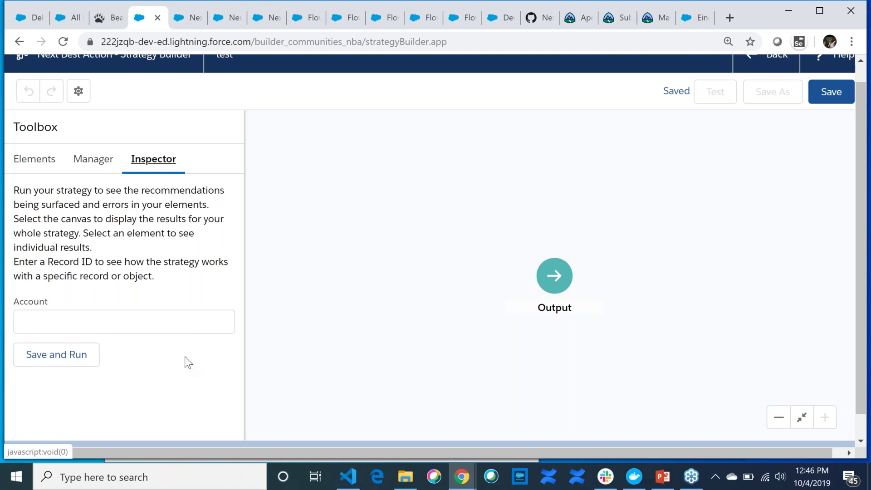
click(101, 160)
click(70, 196)
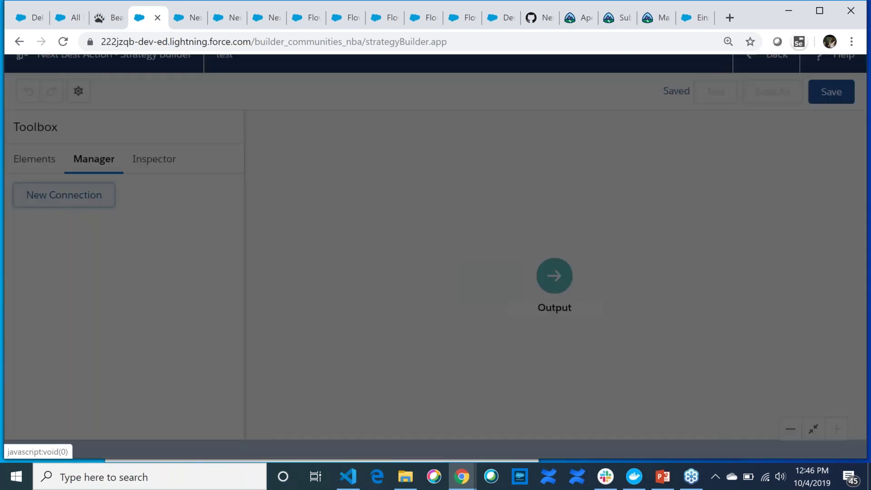
click(217, 301)
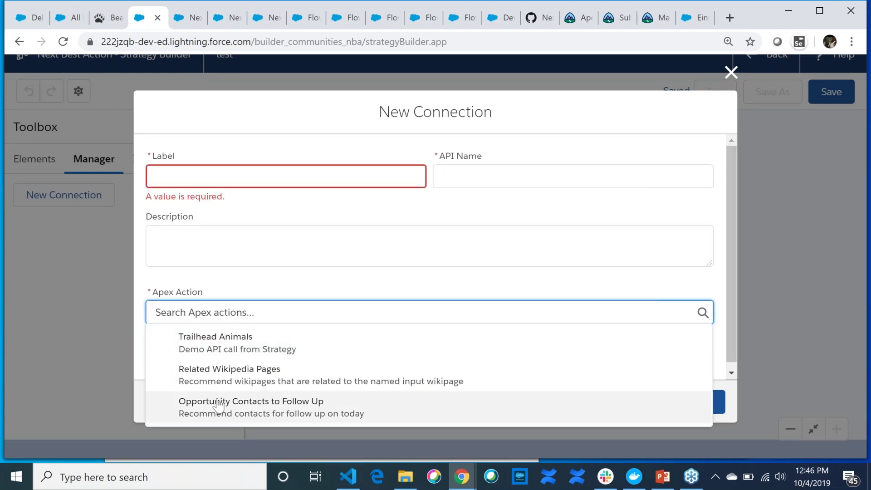
click(213, 351)
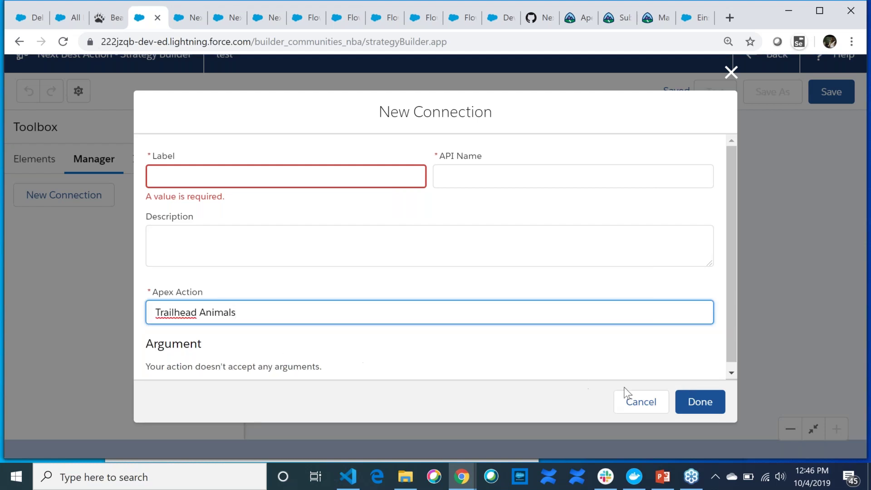
click(352, 180)
text(test)
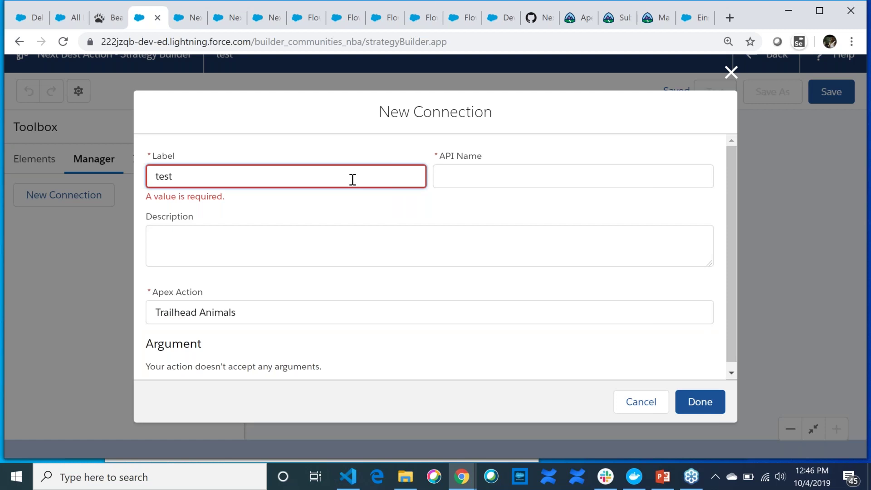
text( connect)
key(Tab)
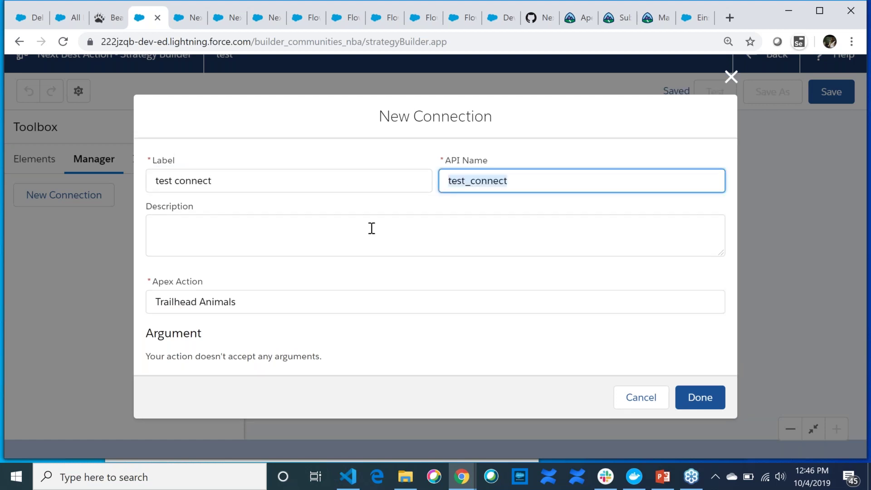
click(683, 399)
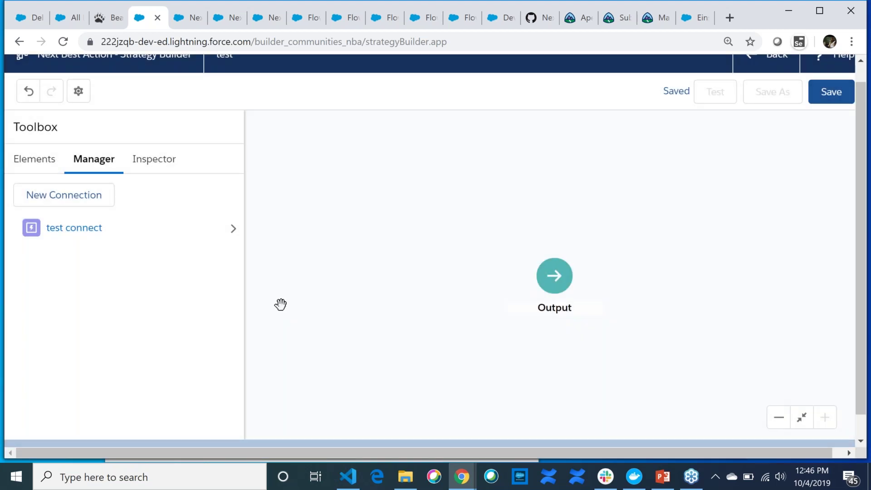
- Save and run the test strategy in the Inspector without an account record, and review the result details
click(154, 160)
click(75, 361)
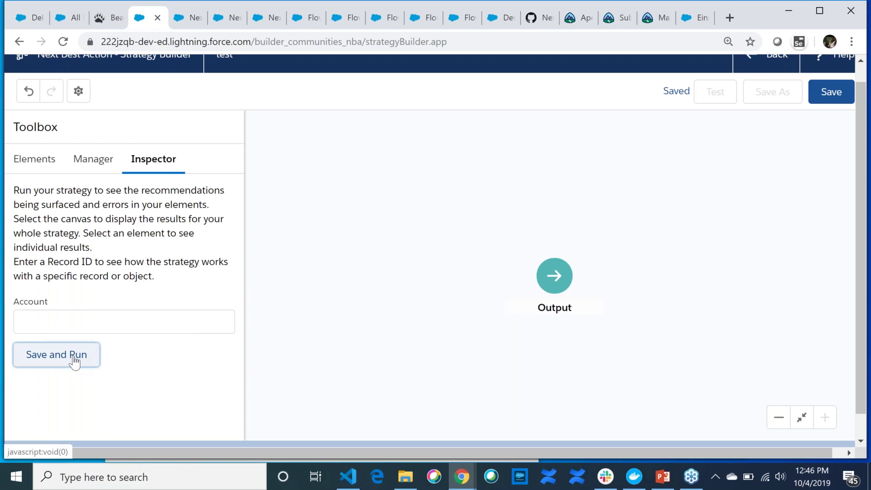
drag(233, 260, 239, 363)
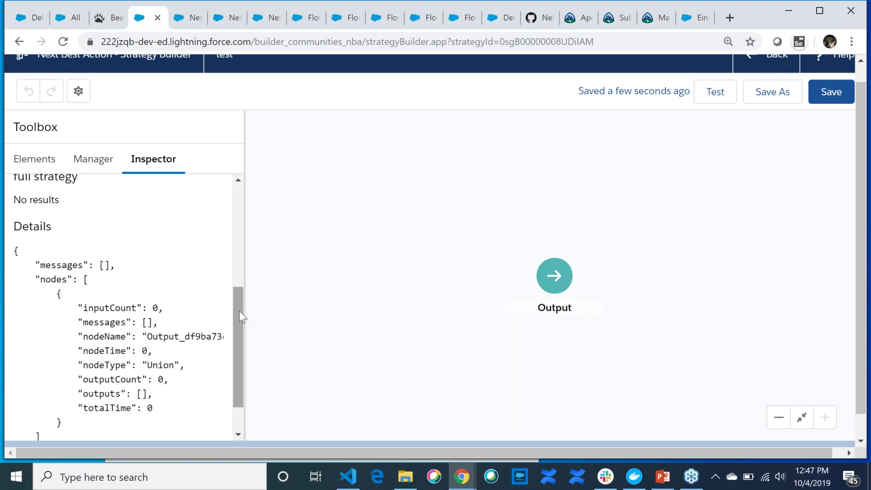
drag(238, 311, 238, 331)
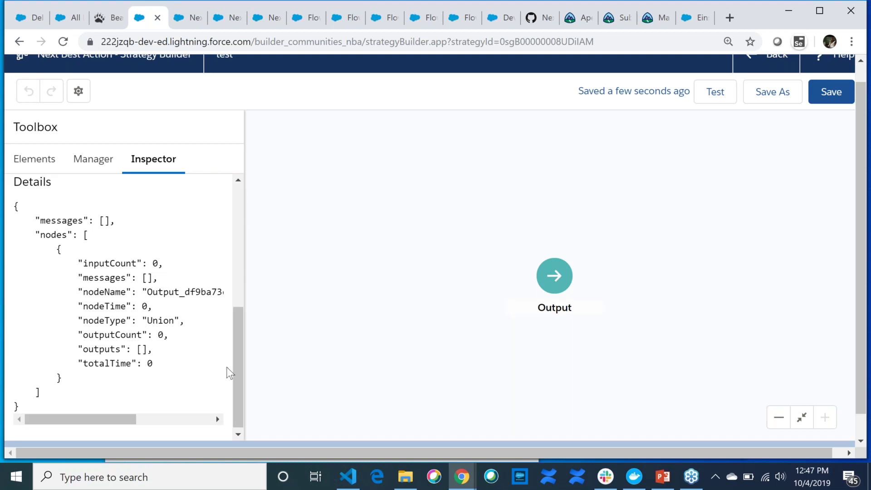
drag(238, 375, 244, 394)
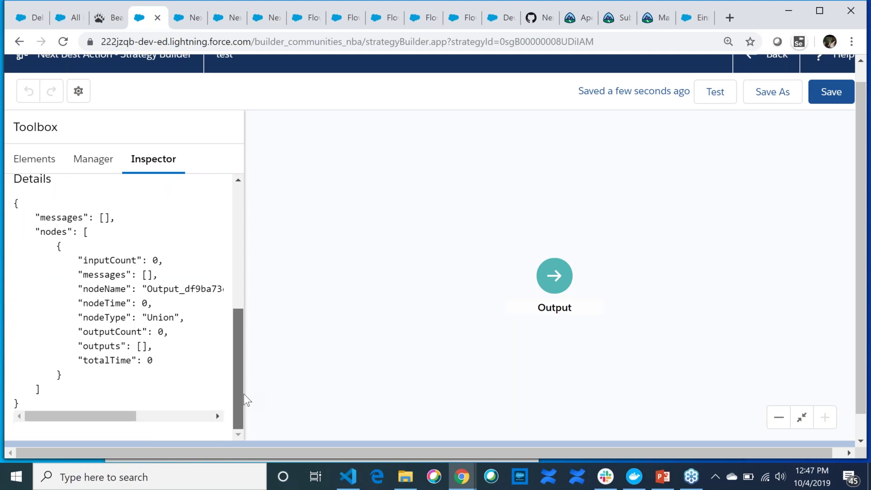
drag(241, 344, 241, 252)
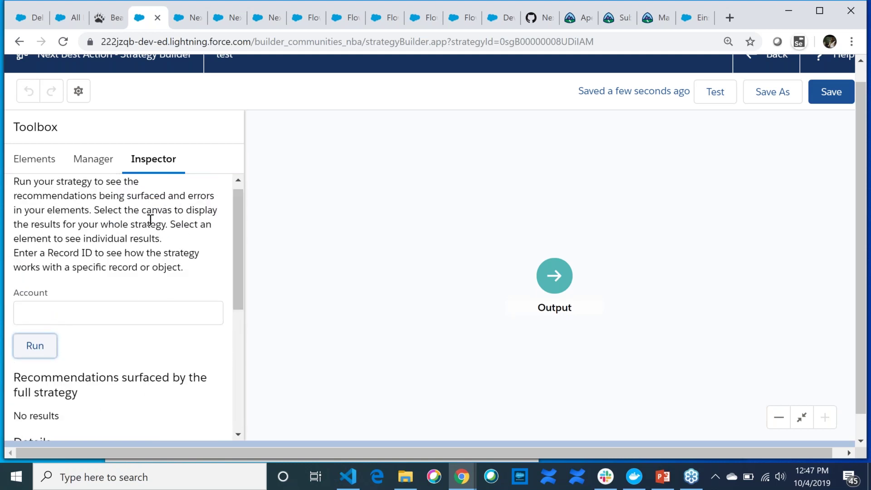
- Open the Boy Scouts of the Southwest account record and copy its record ID from the page address
click(33, 18)
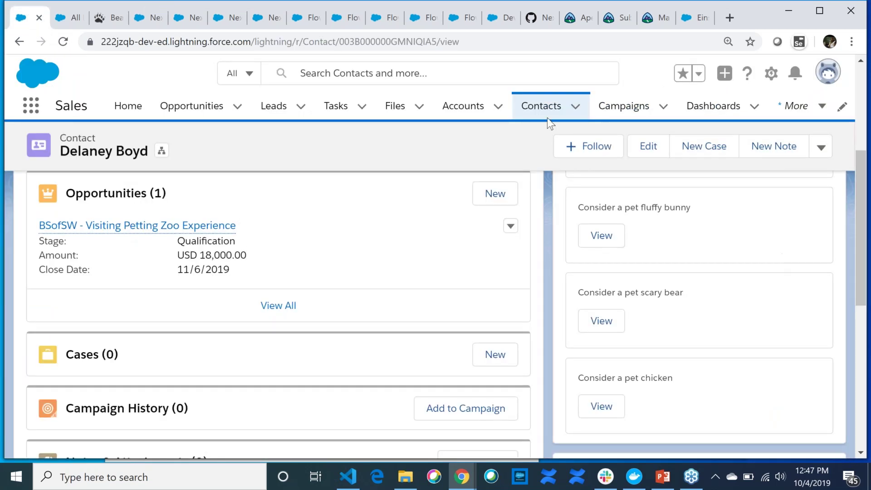
click(447, 105)
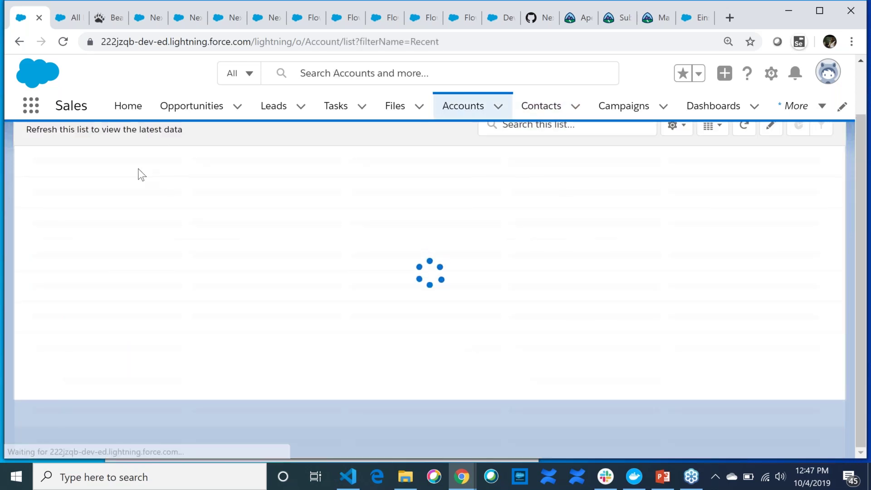
click(120, 240)
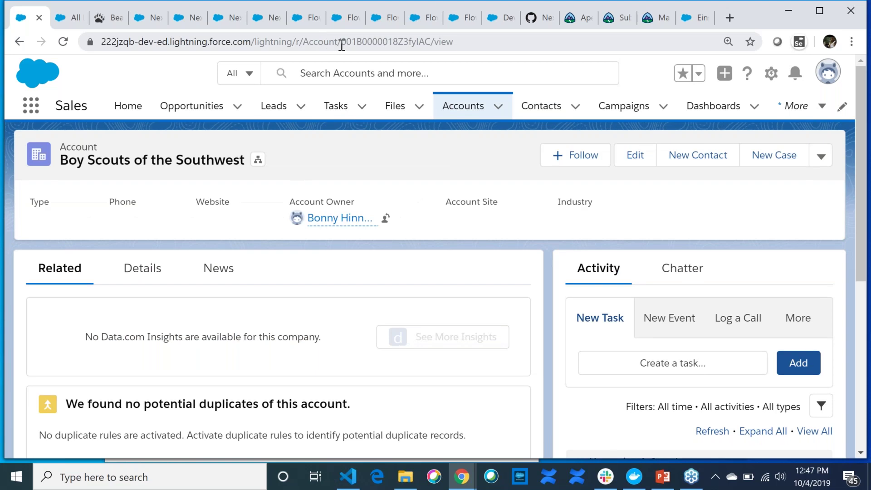
drag(342, 45, 432, 42)
key(ctrl+c)
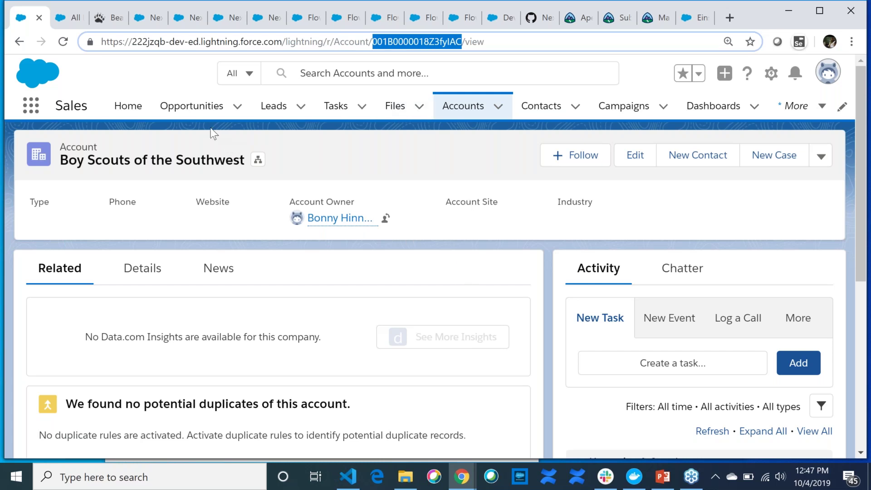
- Run the test strategy against the copied account record ID in the Strategy Builder's Inspector
click(143, 23)
click(91, 309)
key(ctrl+v)
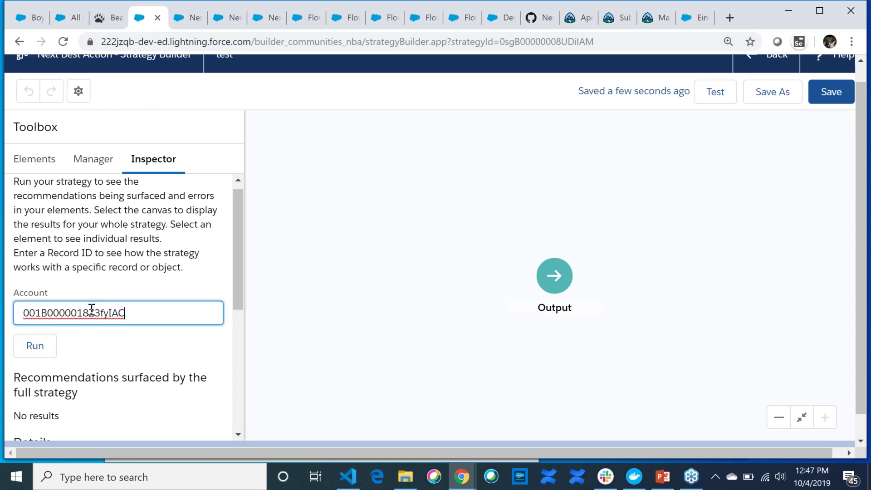
click(20, 353)
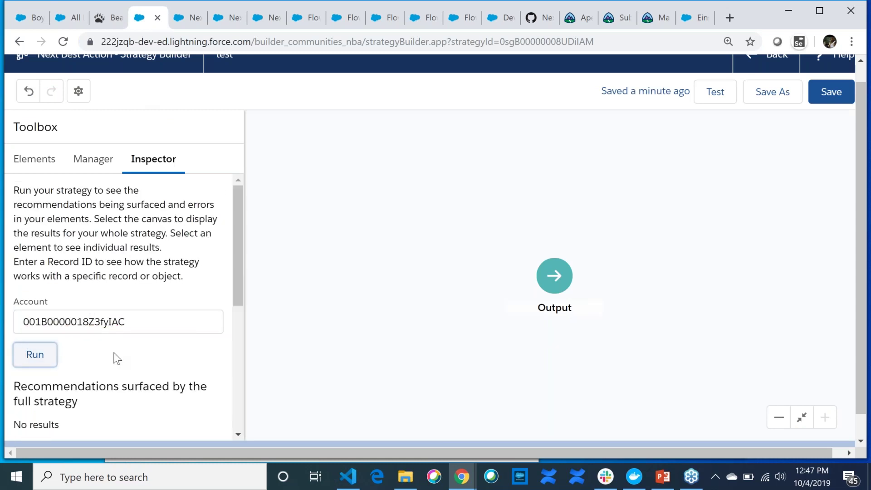
drag(241, 245, 255, 198)
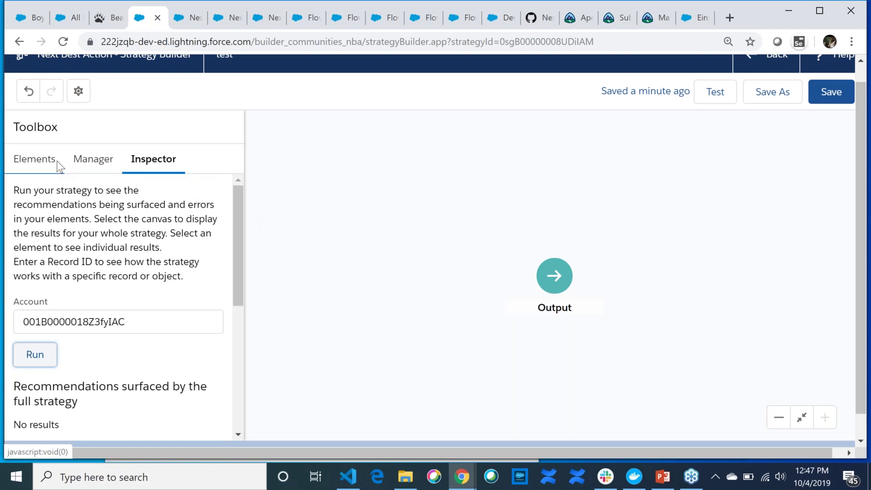
- Look at the test connect connection's settings, close them unchanged, and return to the list of strategy elements
click(89, 172)
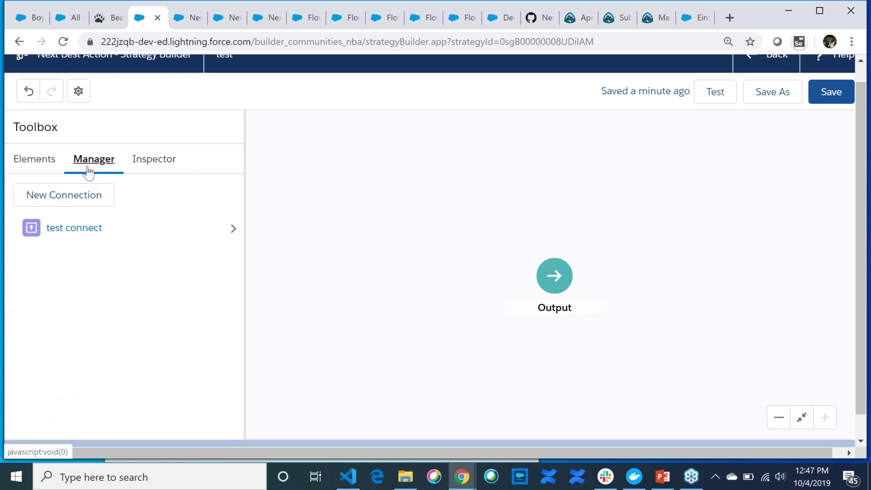
click(85, 230)
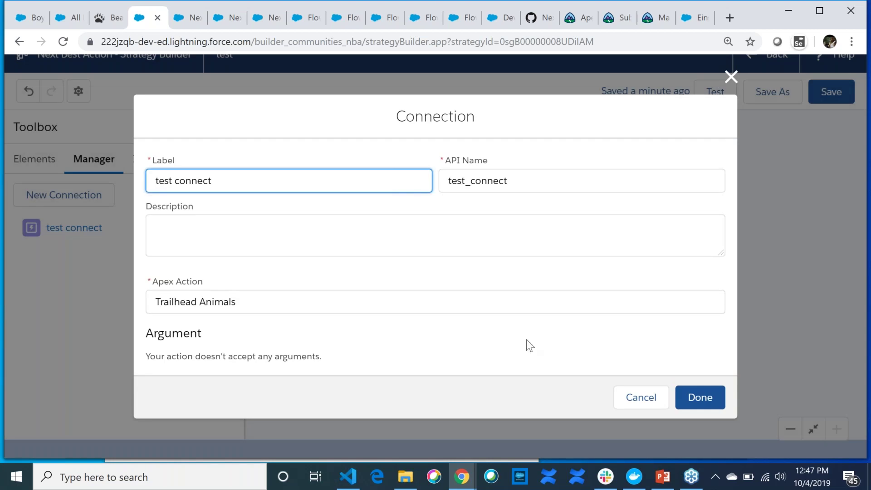
click(627, 384)
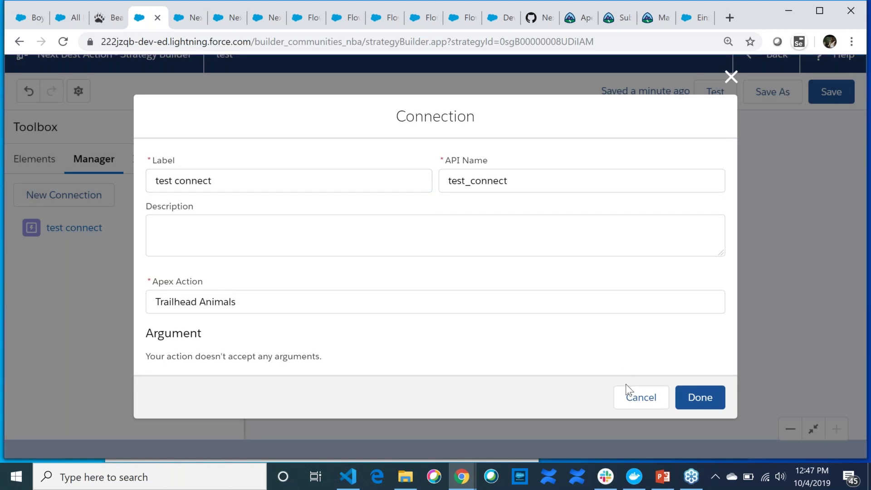
click(628, 395)
click(40, 158)
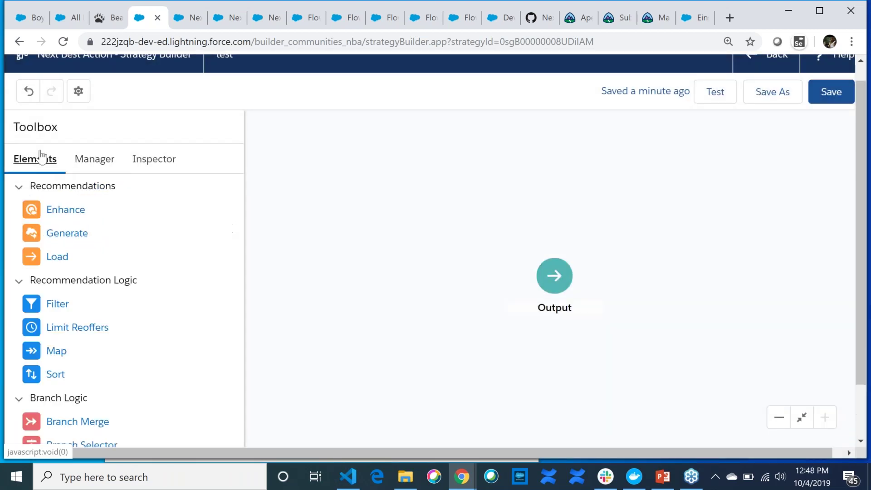
- Add an Enhance element labelled "enhance" ahead of the Output, using the Trailhead Animals Apex action
drag(52, 217, 334, 234)
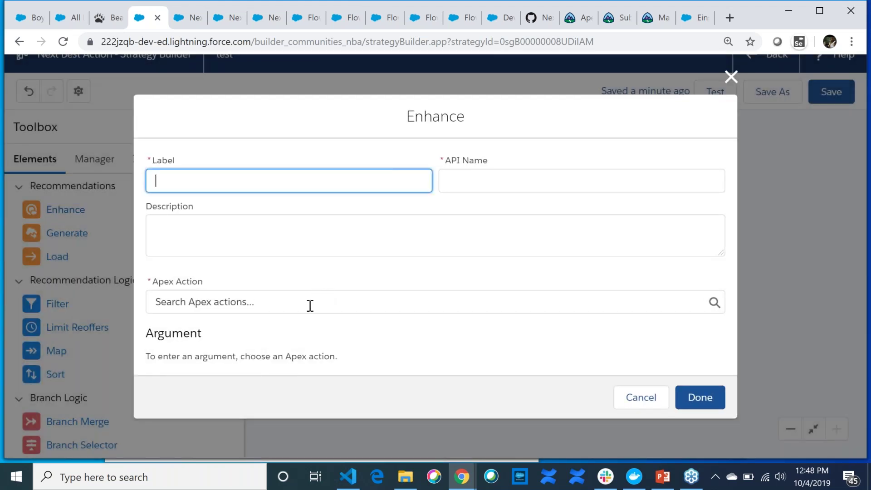
click(309, 303)
click(286, 347)
click(286, 175)
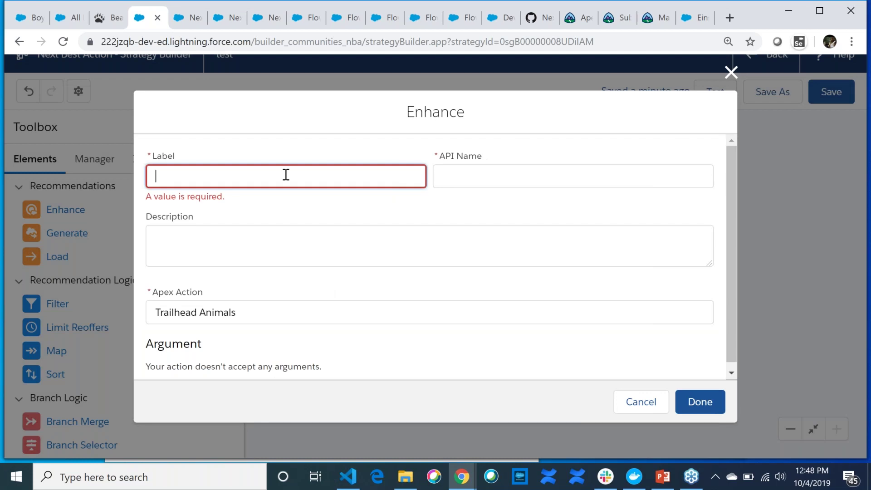
text(enhance)
key(Tab)
click(691, 397)
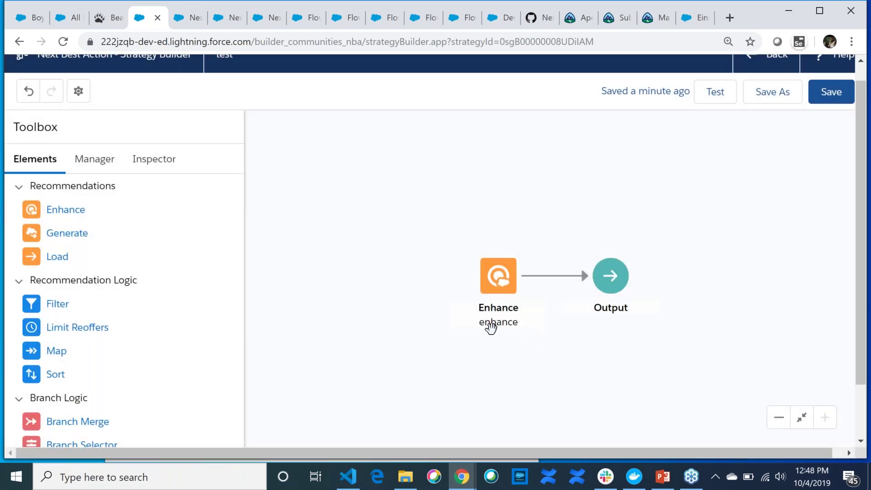
- Save and run the strategy for the entered account record in the Inspector, and review the node outputs in the result details
click(165, 163)
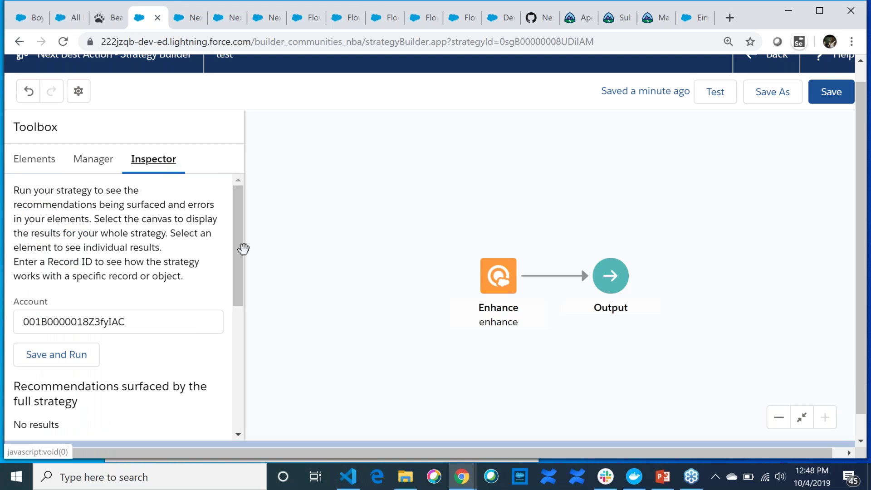
drag(241, 248, 237, 278)
click(86, 291)
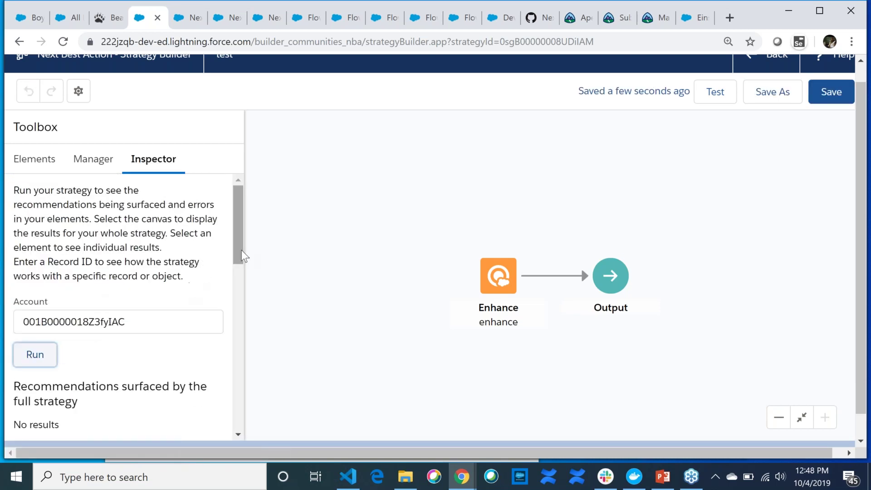
drag(243, 254, 232, 395)
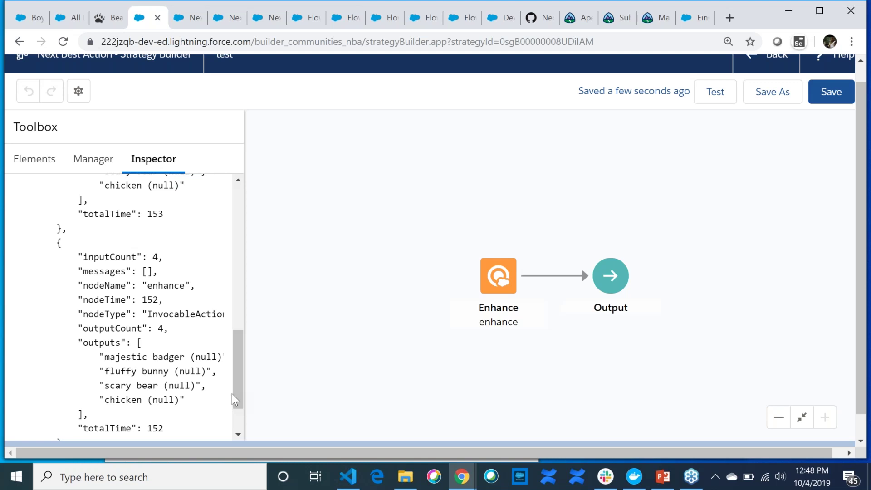
scroll(235, 399, down, 2)
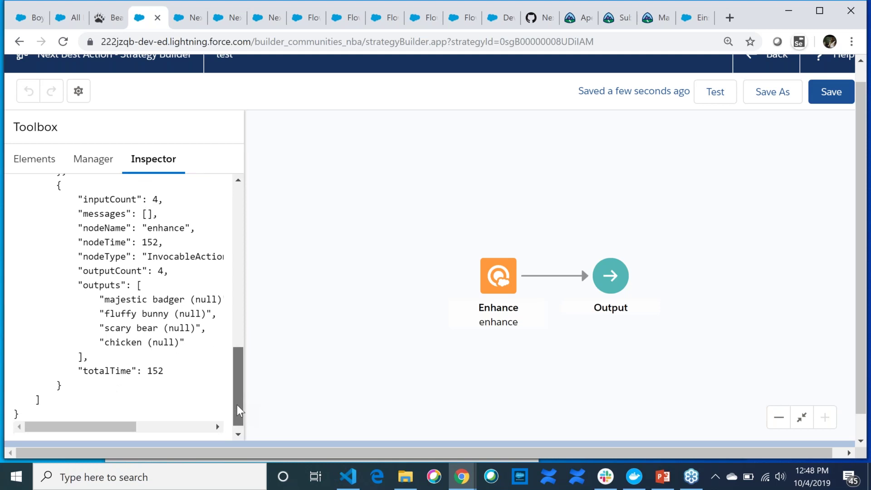
drag(239, 411, 270, 344)
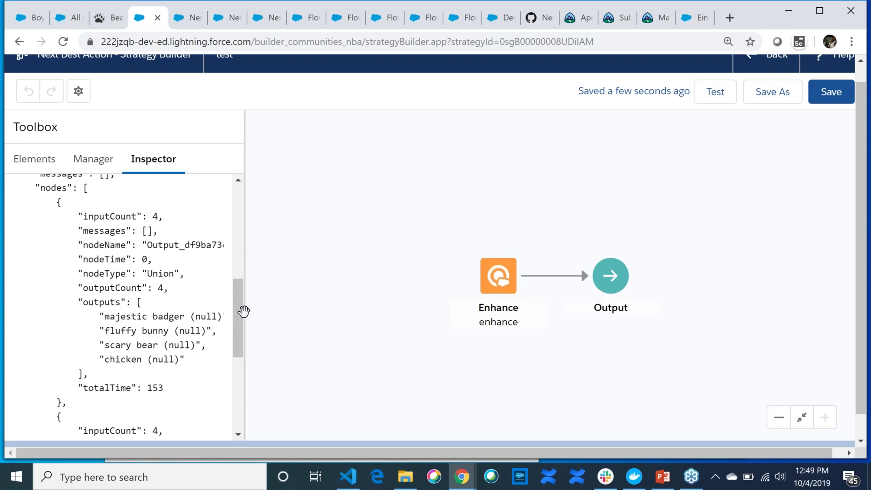
scroll(239, 295, up, 3)
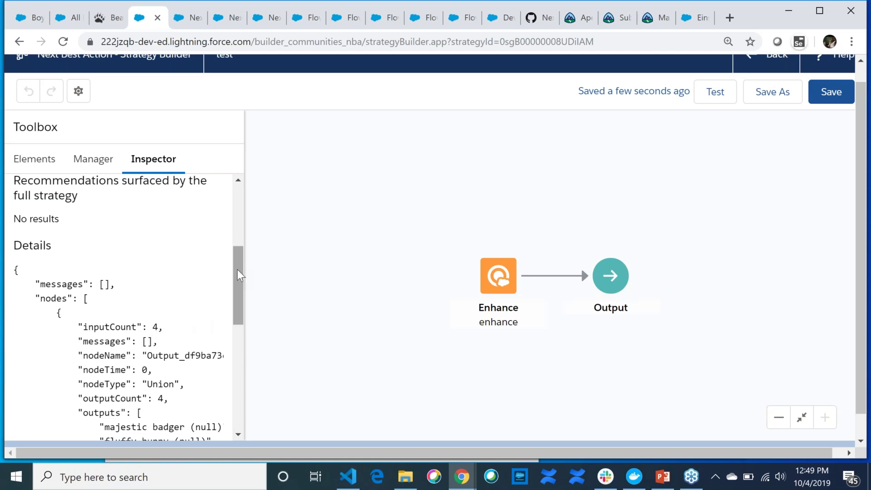
scroll(239, 303, down, 5)
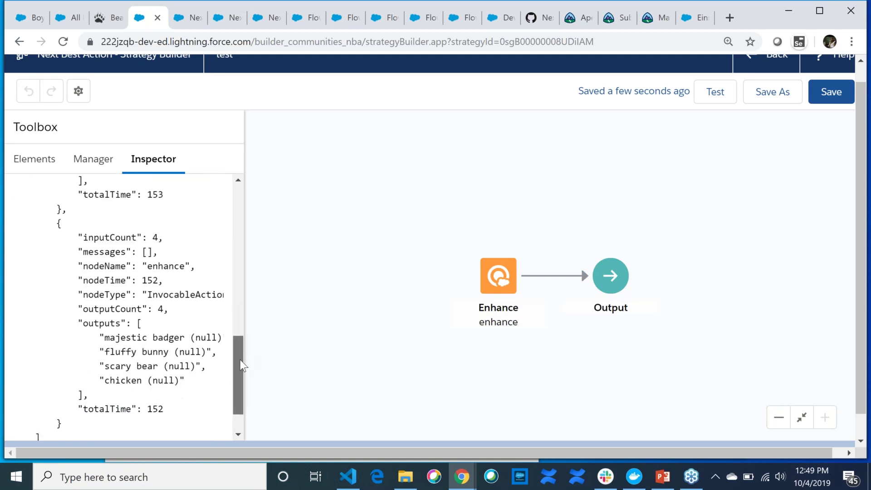
drag(243, 365, 266, 266)
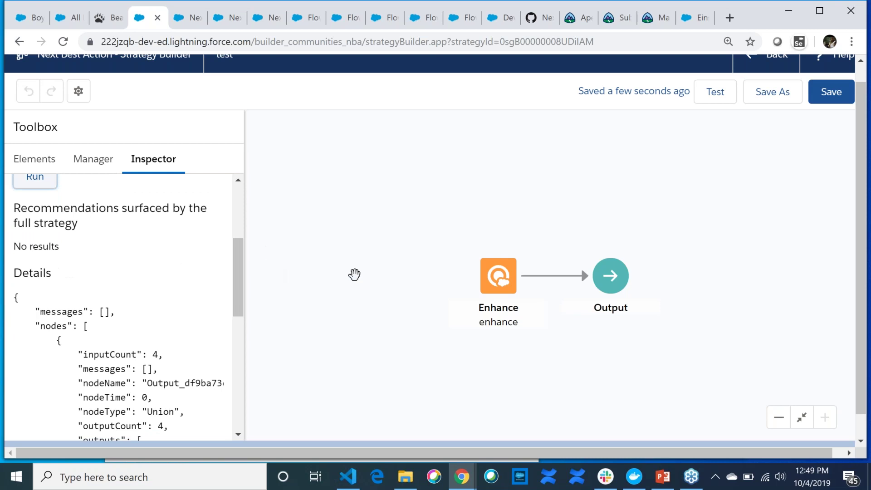
- Select the enhance element, test the strategy for the Boy Scouts of the Southwest account, review the recommendation cards and close the test
click(49, 160)
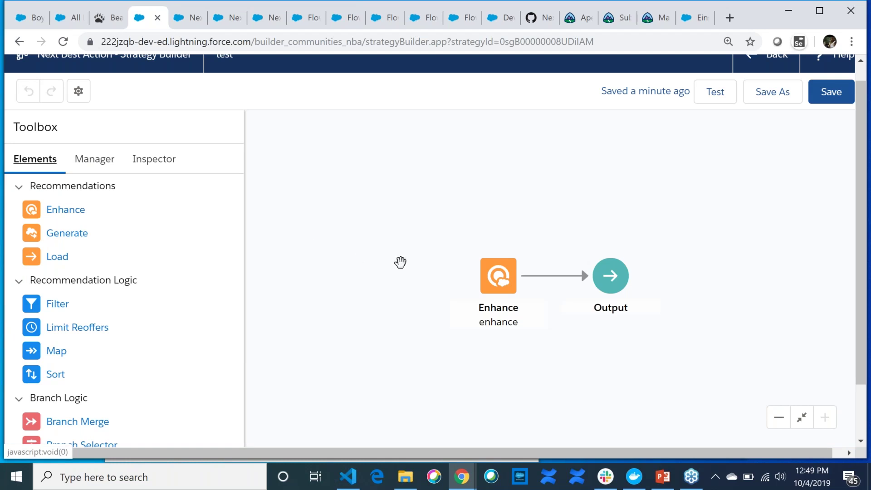
click(512, 274)
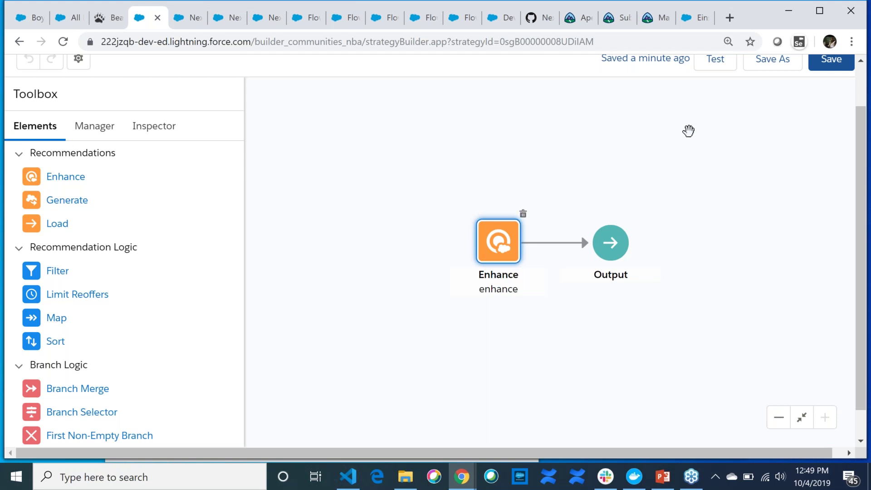
click(716, 58)
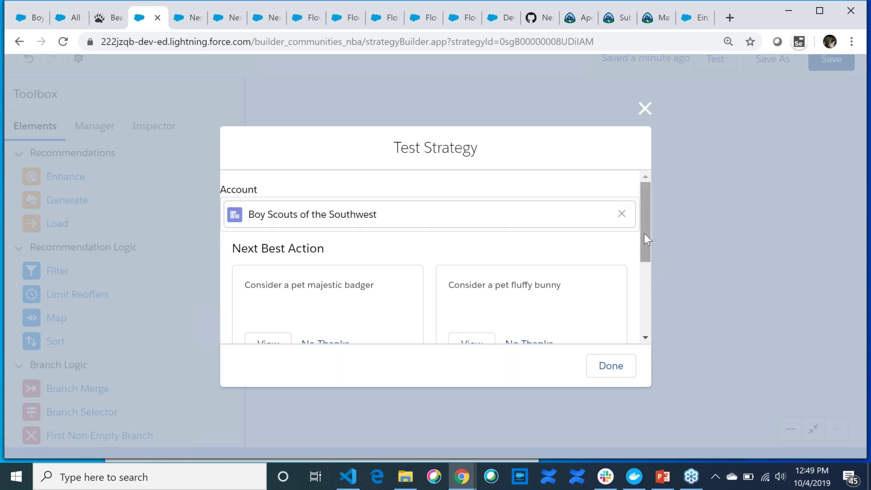
drag(644, 233, 655, 325)
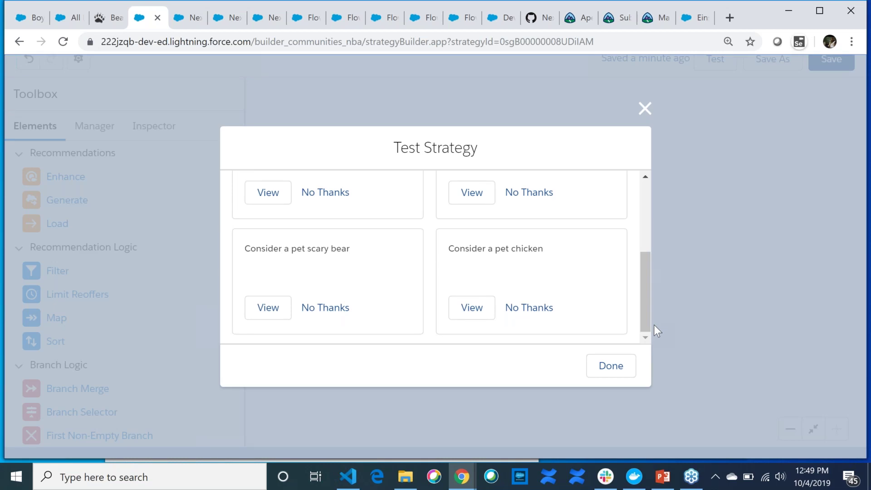
click(645, 109)
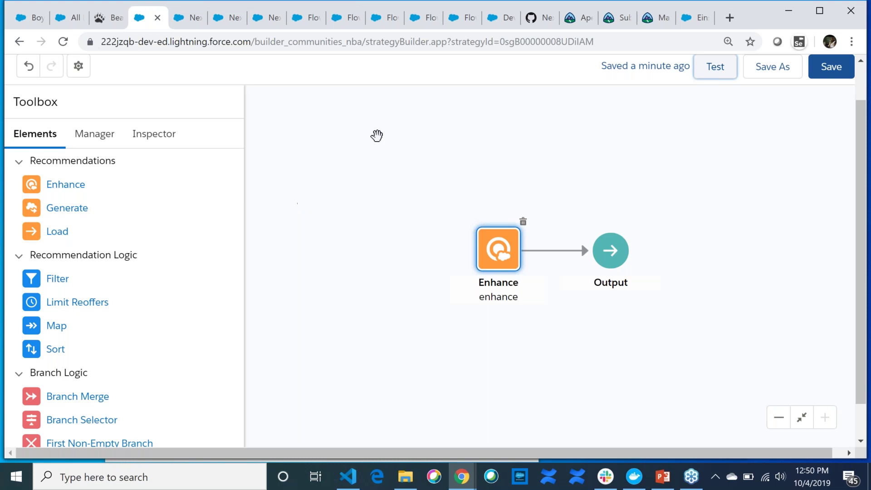
click(725, 68)
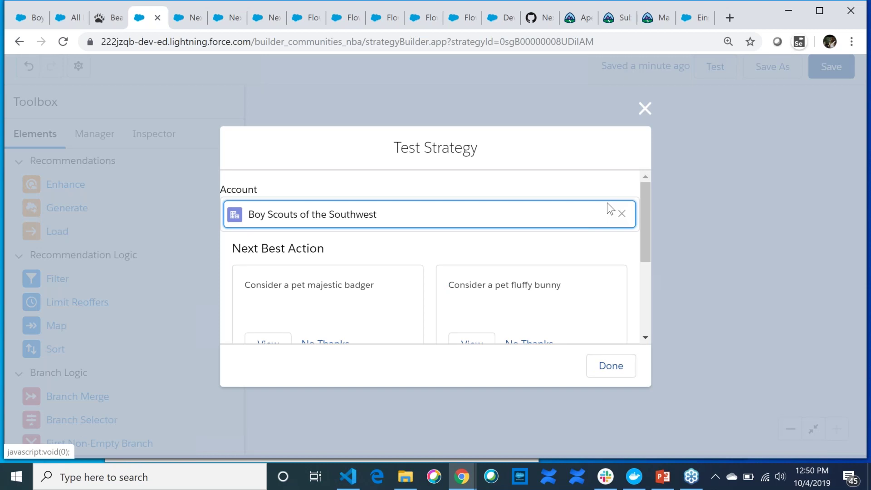
click(645, 109)
- Review the recommendations surfaced by the selected enhance element and their details in the Inspector
click(178, 136)
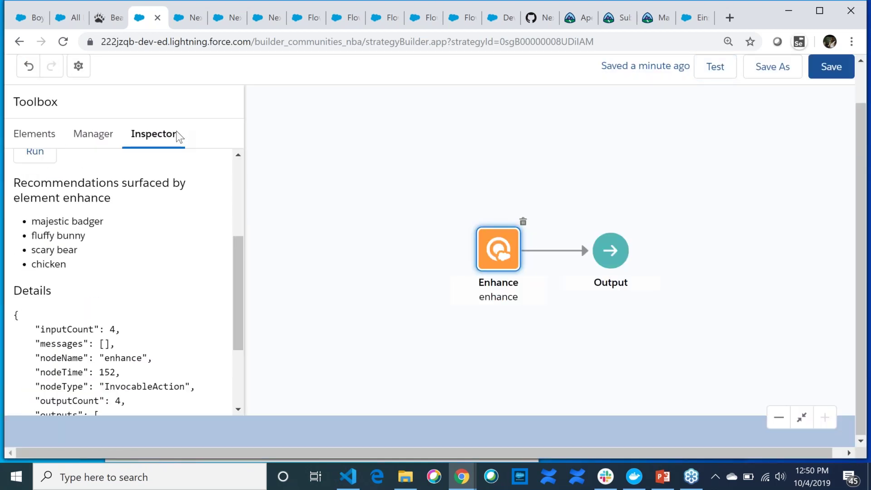
drag(236, 313, 233, 369)
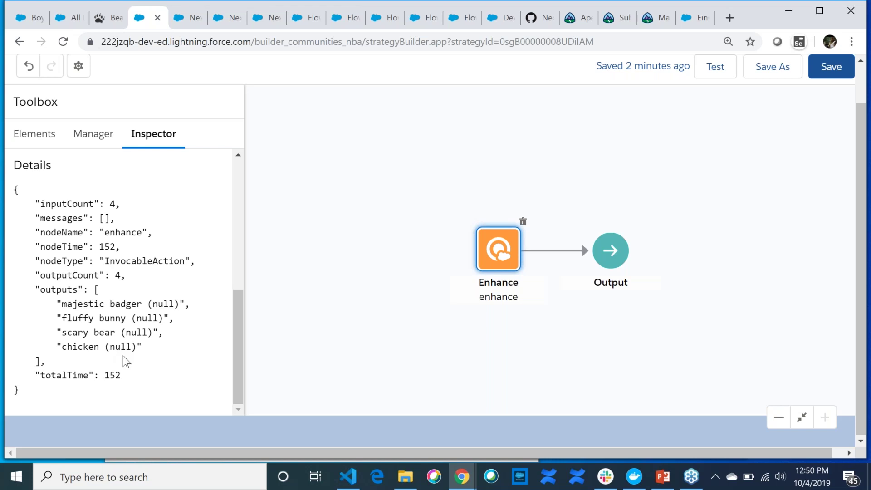
drag(241, 346, 243, 329)
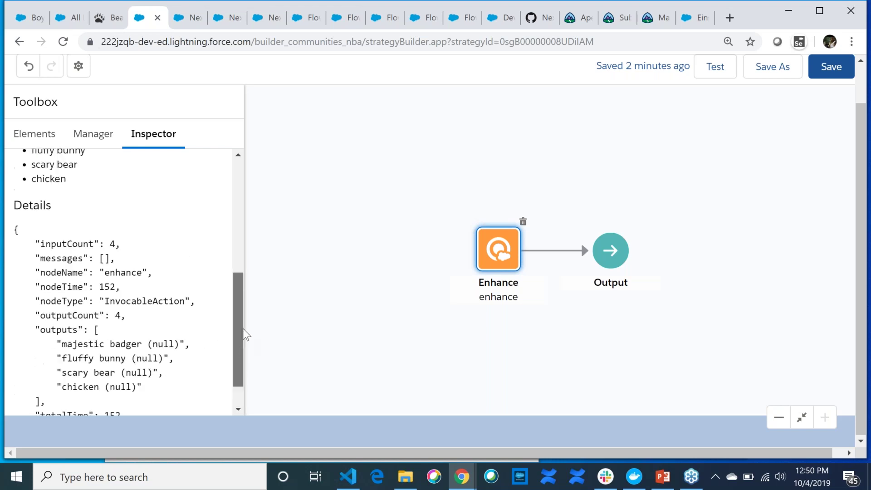
click(37, 135)
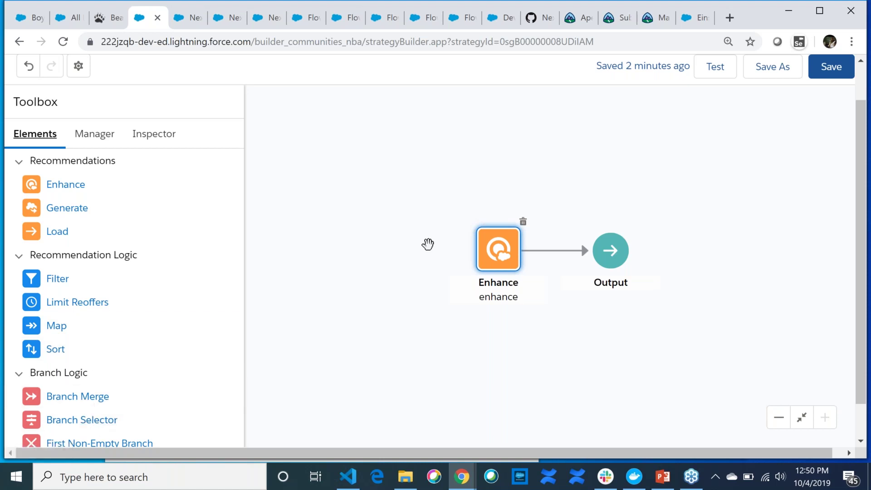
click(162, 132)
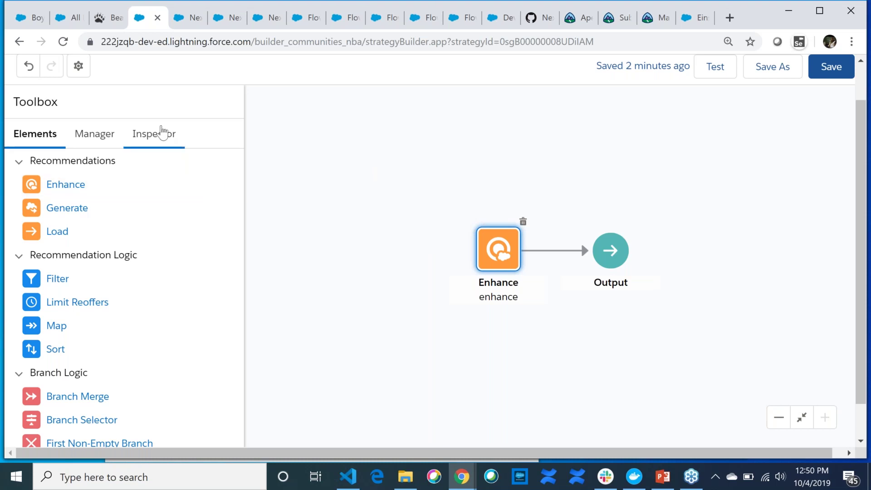
drag(241, 328, 240, 362)
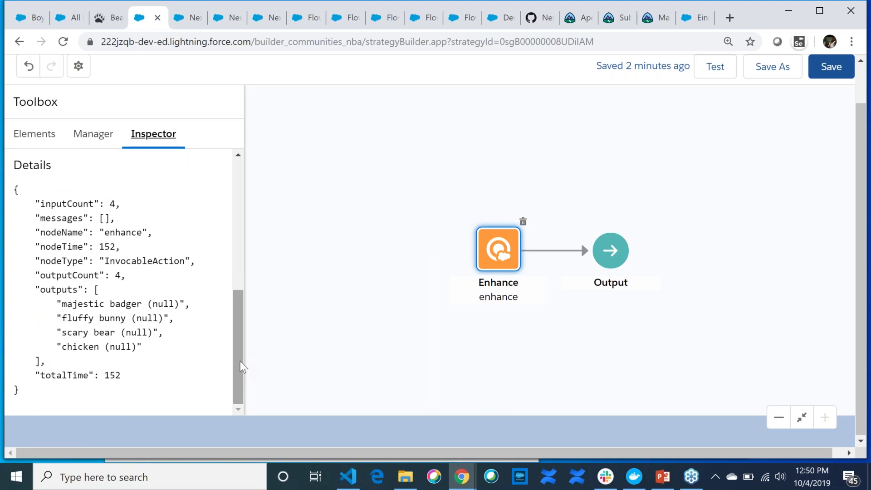
drag(241, 362, 258, 263)
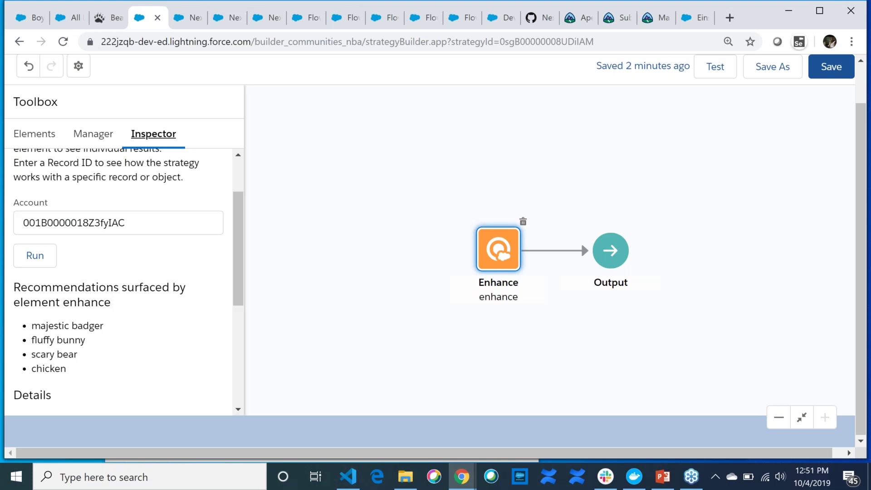
- Switch to the PowerPoint slide show and display the closing "Thank You!" slide
click(664, 477)
click(85, 115)
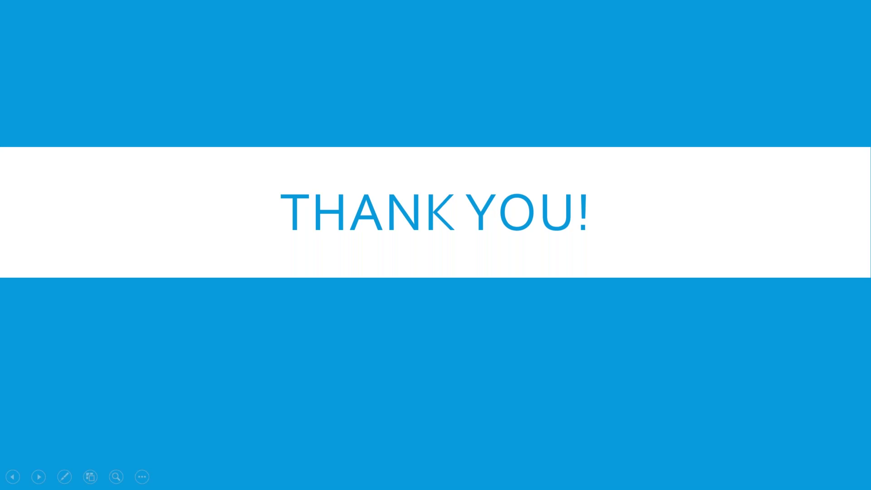